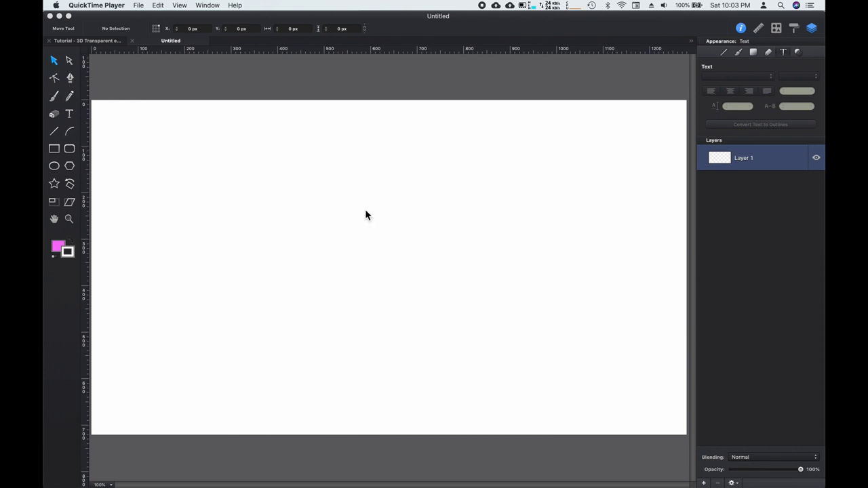
left_click(340, 84)
left_click(107, 6)
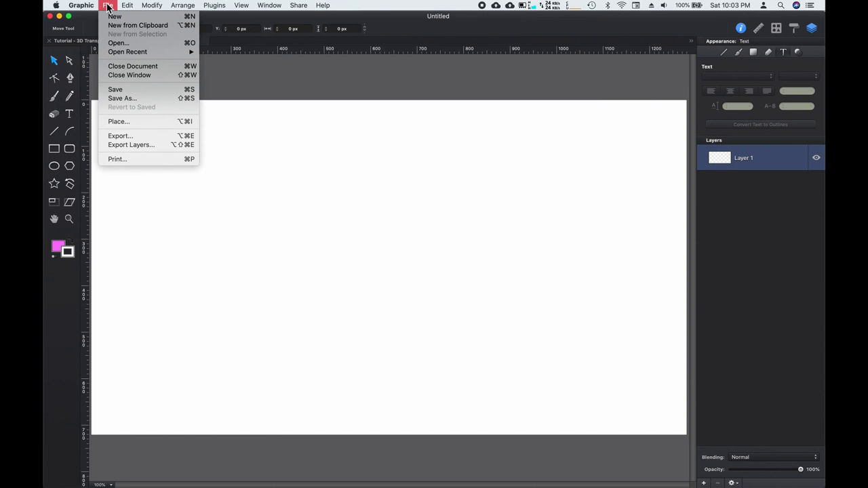
left_click(126, 17)
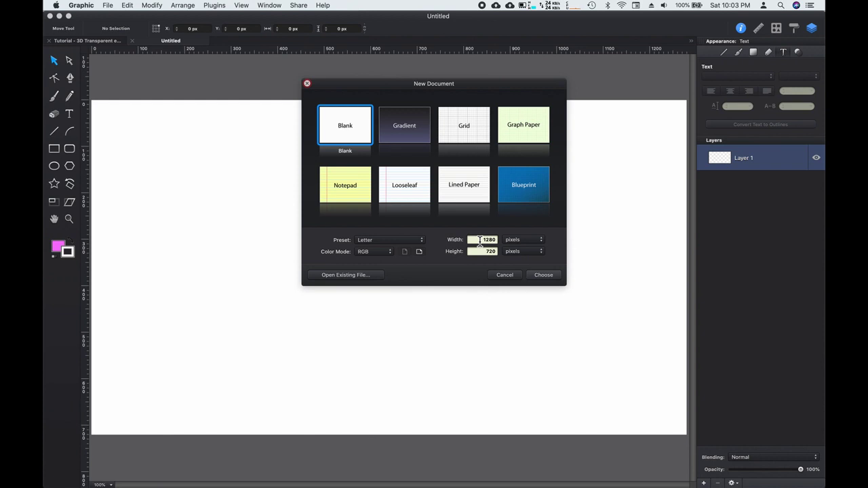
key("Escape")
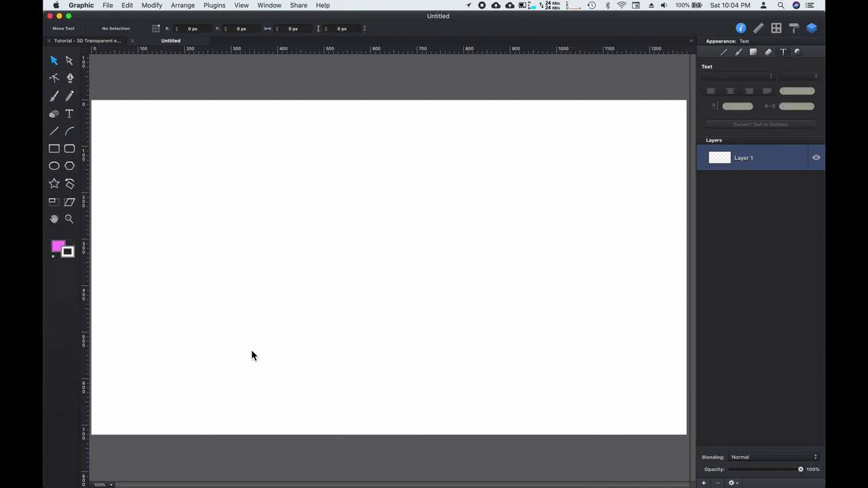
Step: Place Microphone 720P.jpg from the Photos folder in Finder onto the canvas and align it at x 0, y 0 to cover the canvas
mouse_move(129, 478)
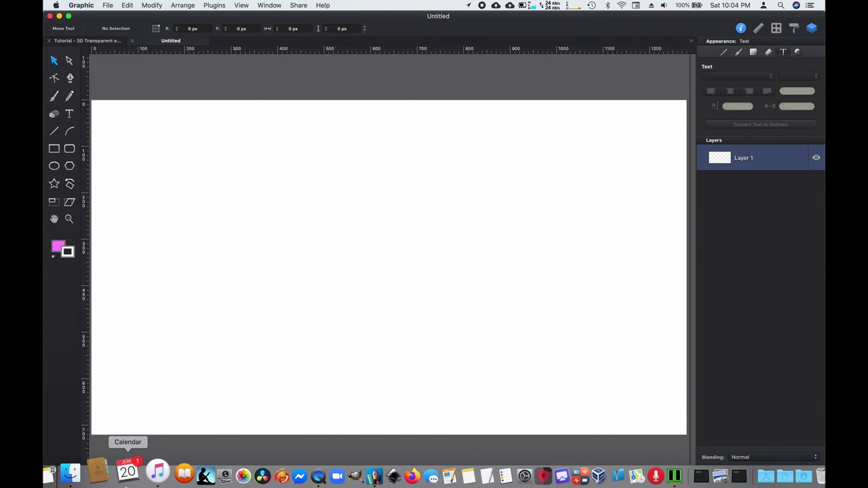
left_click(89, 477)
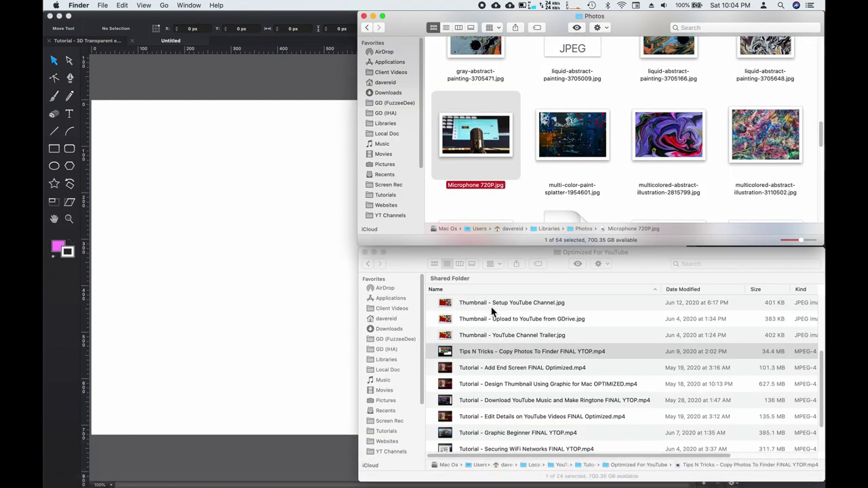
left_click_drag(488, 154, 256, 211)
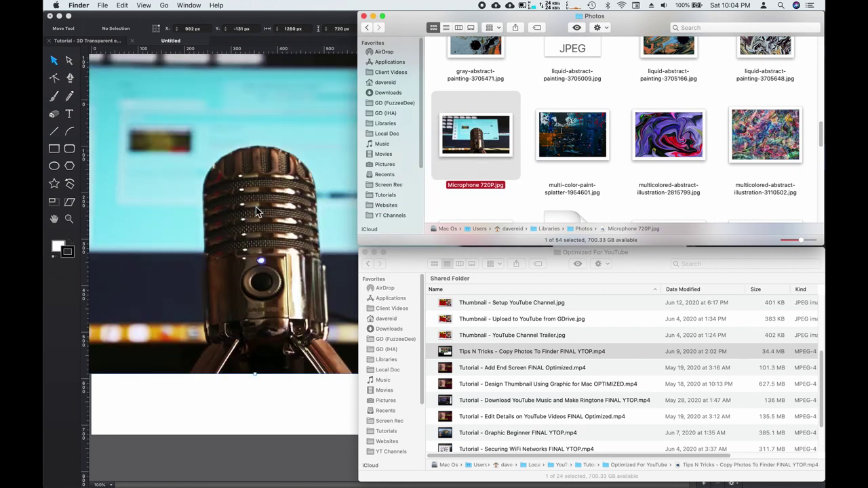
left_click(237, 409)
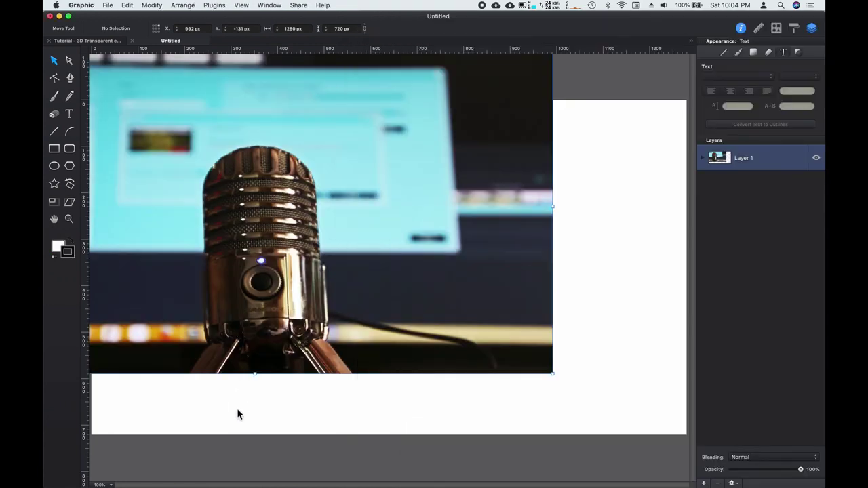
left_click_drag(224, 145, 358, 207)
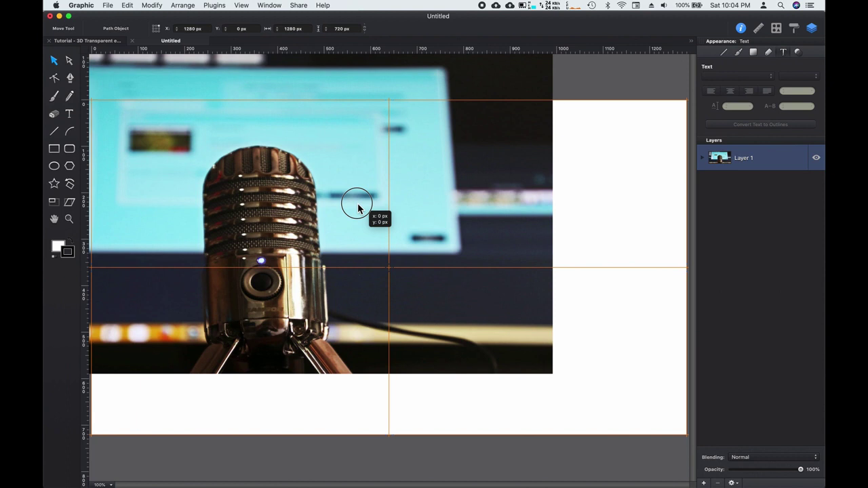
left_click_drag(358, 206, 359, 208)
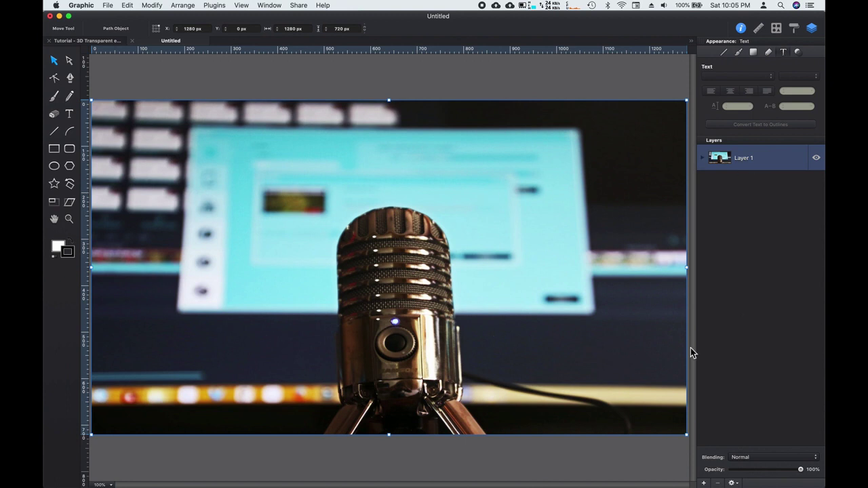
Step: Add a new layer above the photo layer and name it Light Rays
left_click(705, 482)
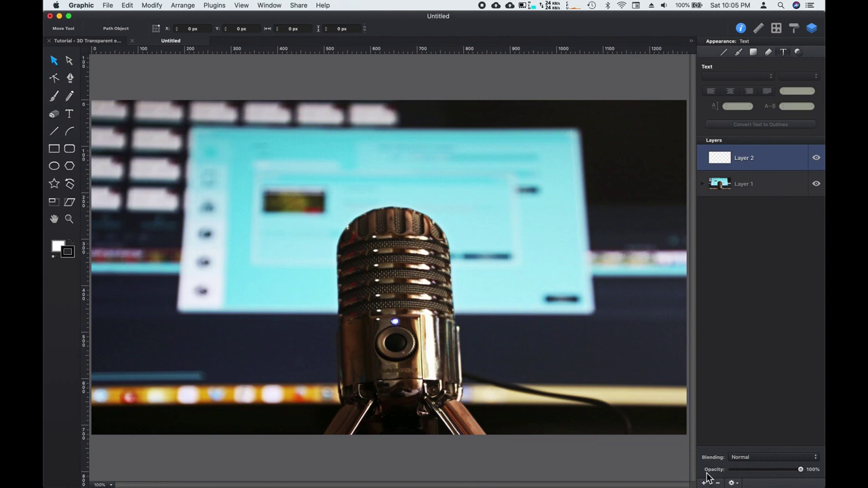
double_click(753, 159)
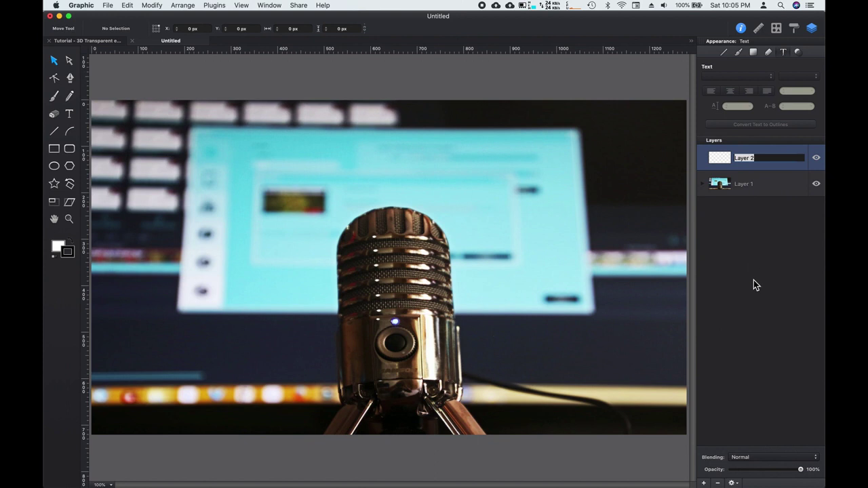
type("Light Rays")
key("Return")
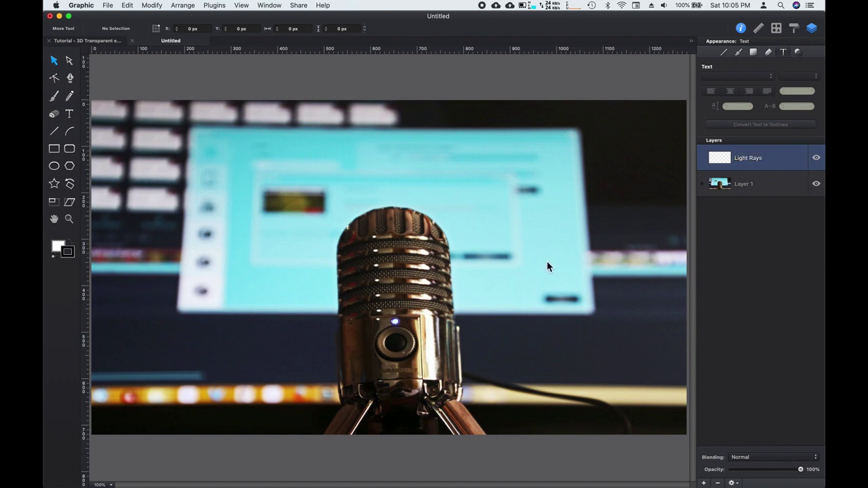
Step: Draw a white rectangle about 576 px wide and 67 px high from the photo's left edge, near its top
left_click(54, 150)
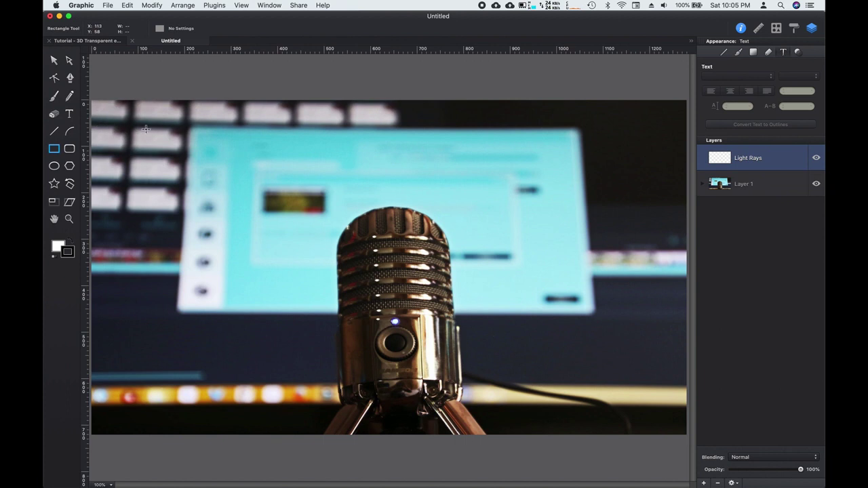
scroll(145, 129, "down", 1)
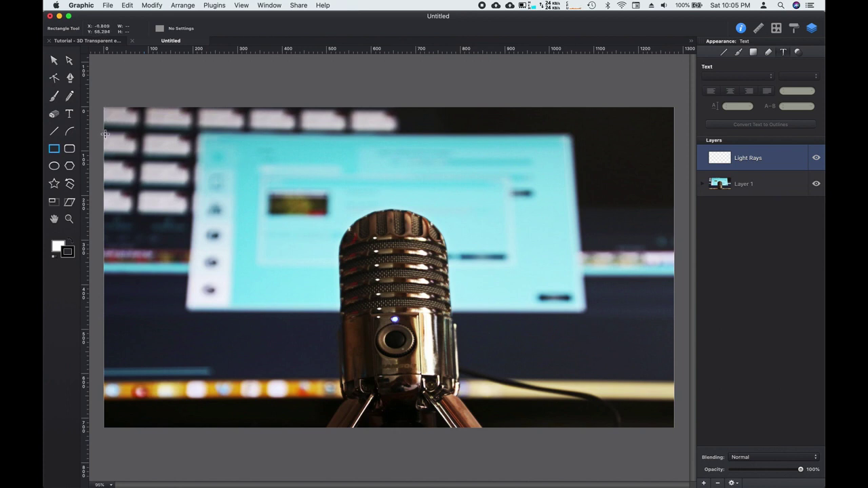
left_click_drag(104, 133, 360, 162)
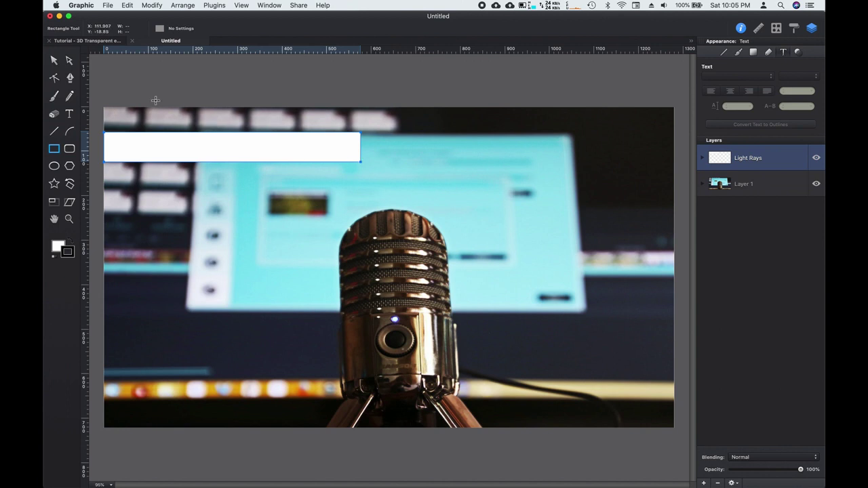
Step: Rotate the white rectangle to about -20.5° so it slopes toward the microphone, and shift it slightly down past the canvas's left edge
left_click(55, 62)
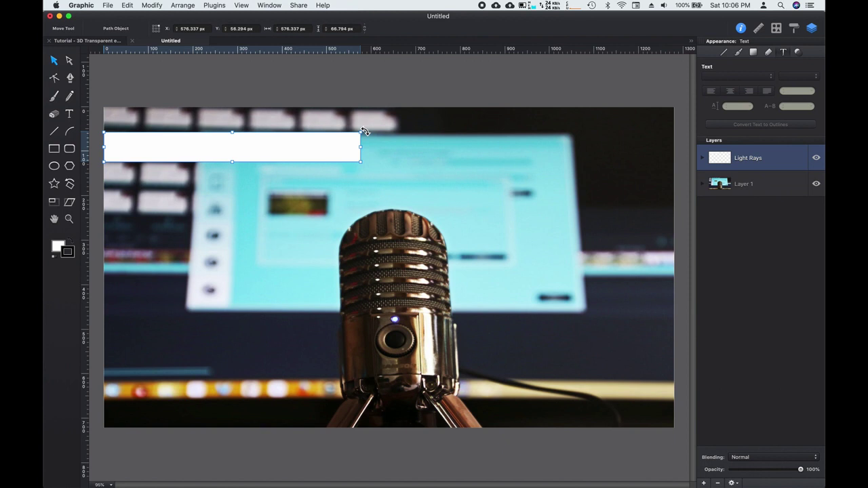
left_click_drag(364, 131, 358, 177)
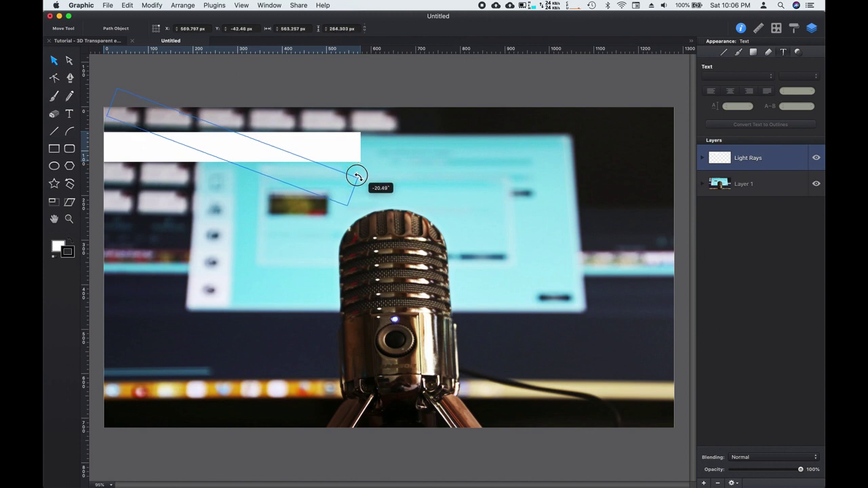
left_click_drag(357, 176, 359, 178)
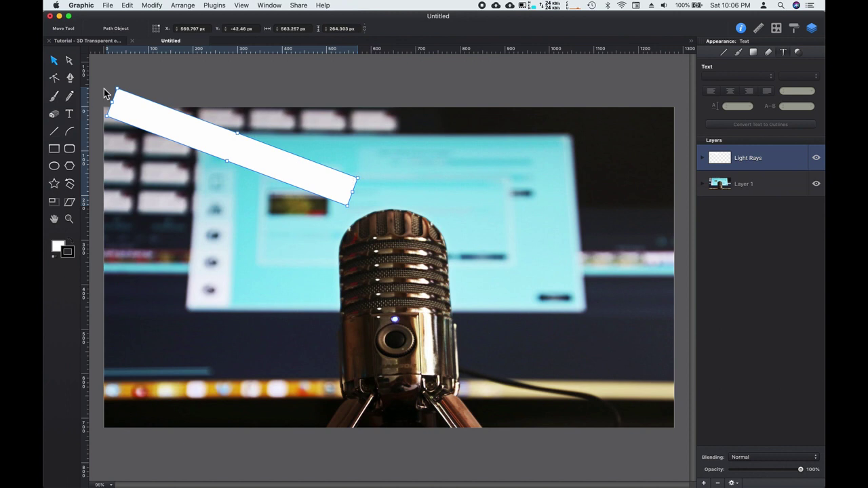
left_click_drag(182, 128, 170, 142)
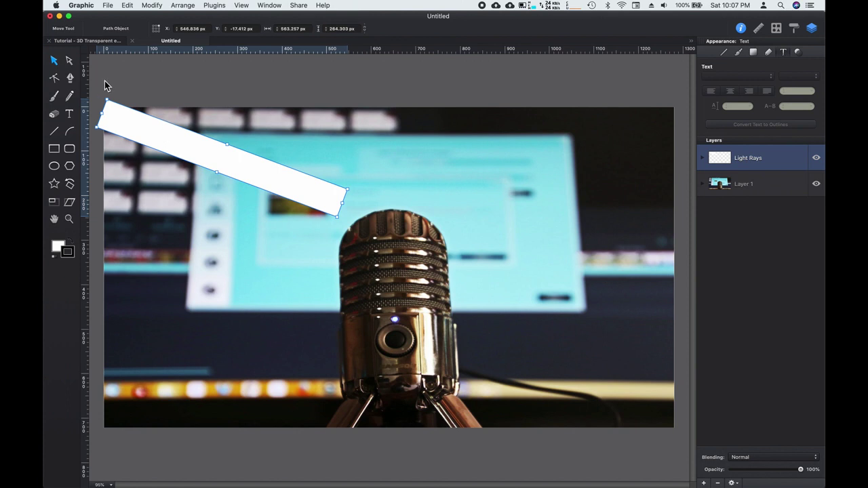
Step: Taper the white bar by pulling its two microphone-side corner points together, and move the shape down to meet the microphone head
left_click(70, 62)
left_click_drag(349, 191, 345, 198)
left_click_drag(345, 200, 340, 216)
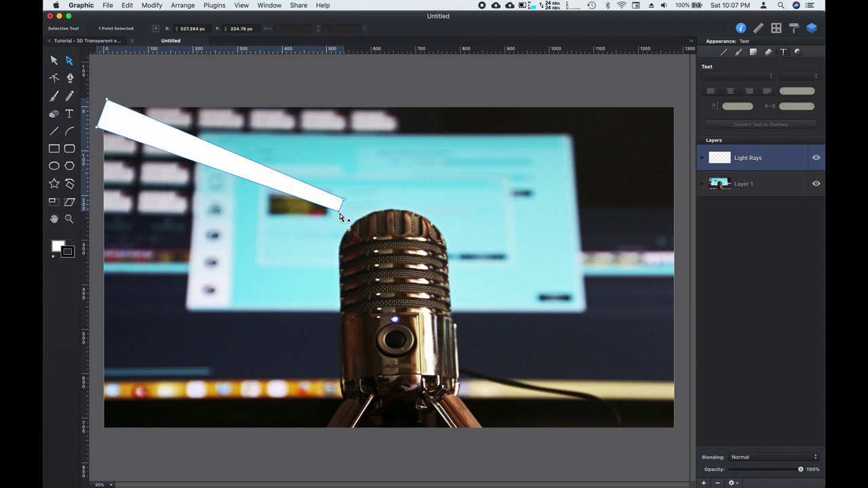
left_click_drag(344, 204, 344, 206)
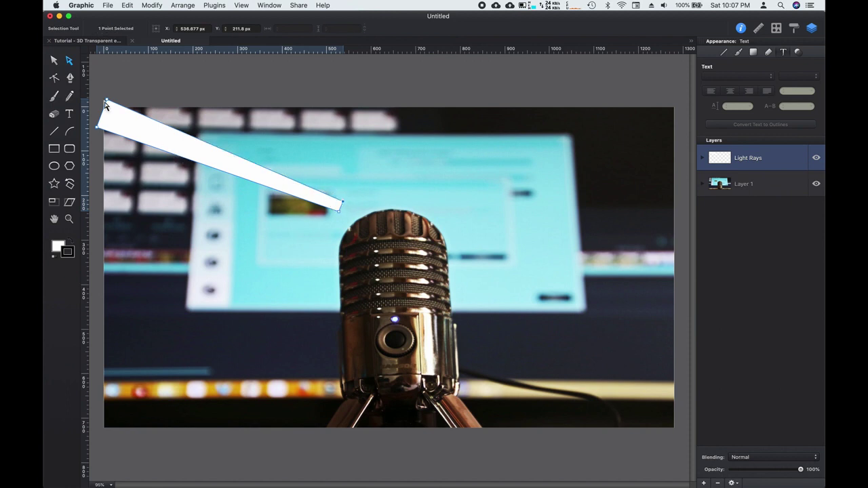
left_click(54, 59)
left_click_drag(233, 164, 235, 198)
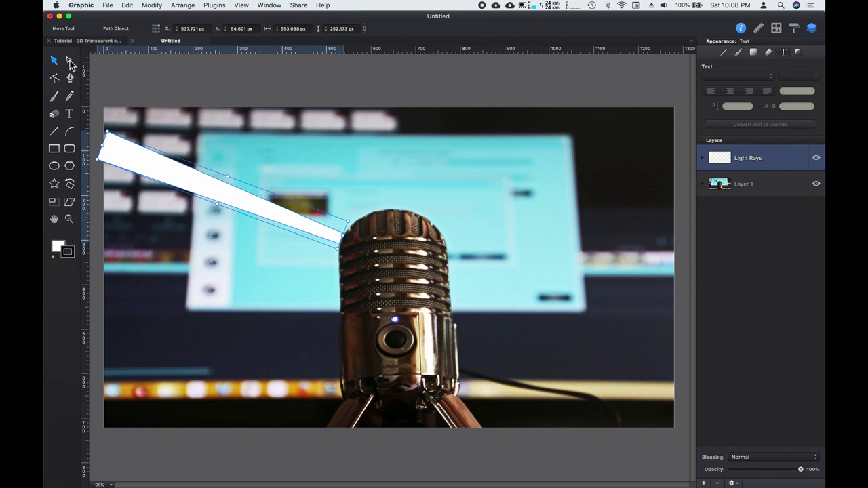
Step: Curve the light ray's short end inward with the Convert tool so it follows the rounded edge of the microphone head
left_click(69, 220)
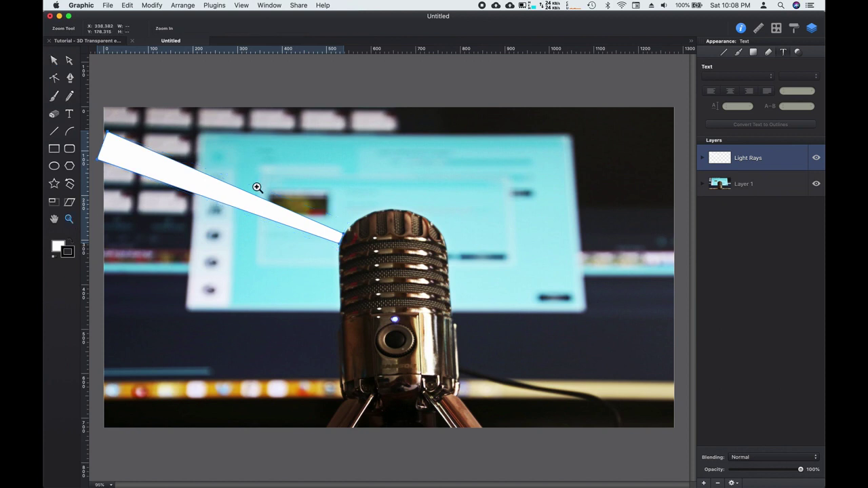
left_click_drag(309, 197, 384, 280)
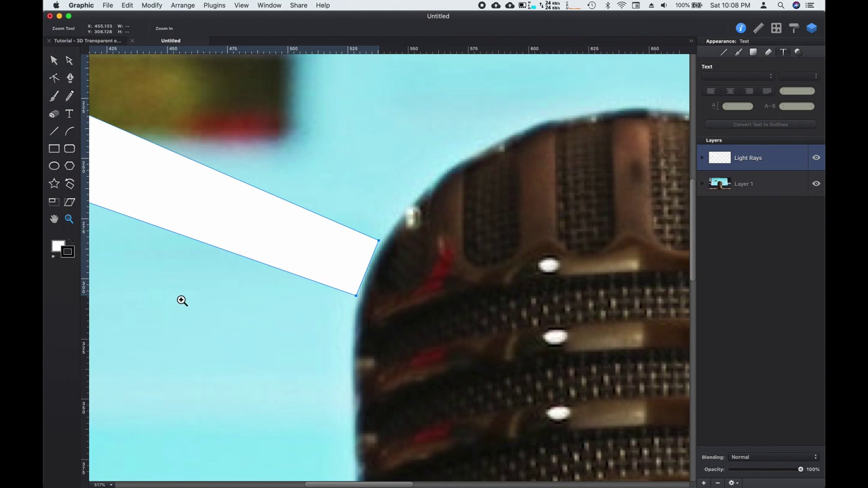
left_click(71, 61)
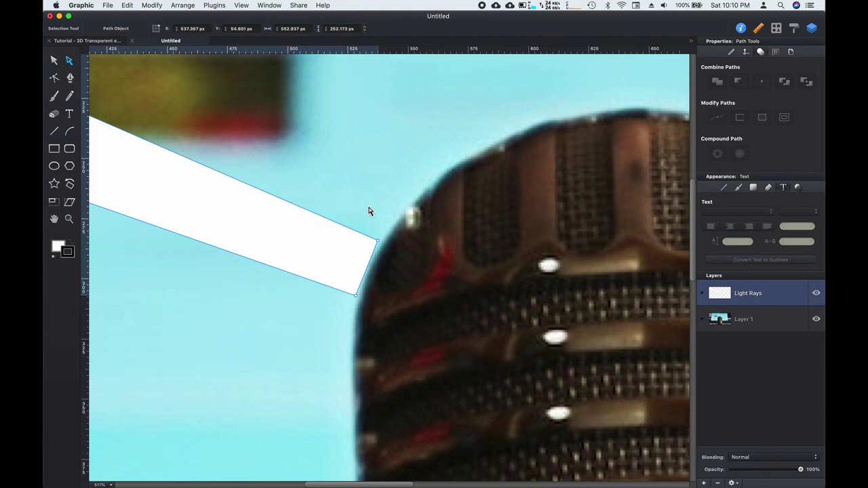
left_click(55, 78)
left_click(378, 241)
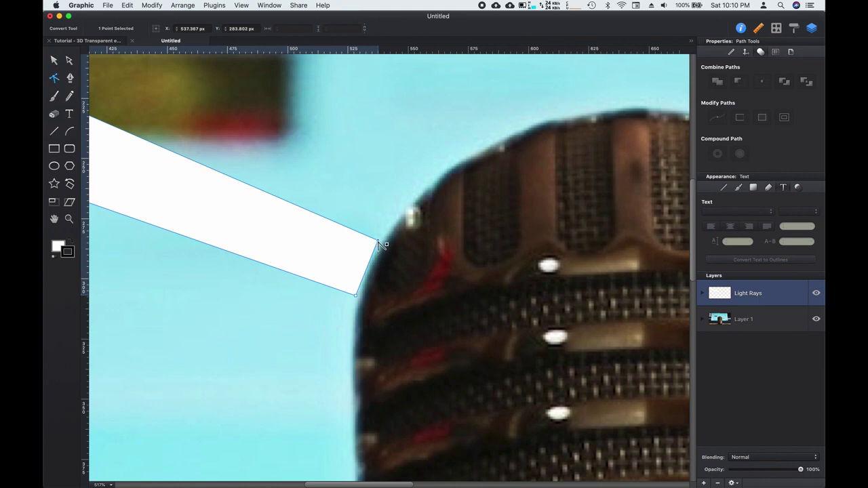
left_click_drag(378, 242, 396, 251)
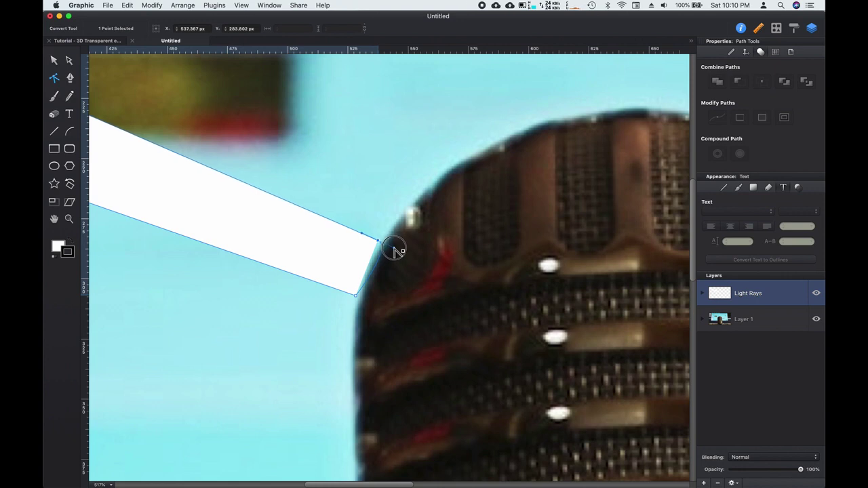
left_click_drag(396, 252, 398, 253)
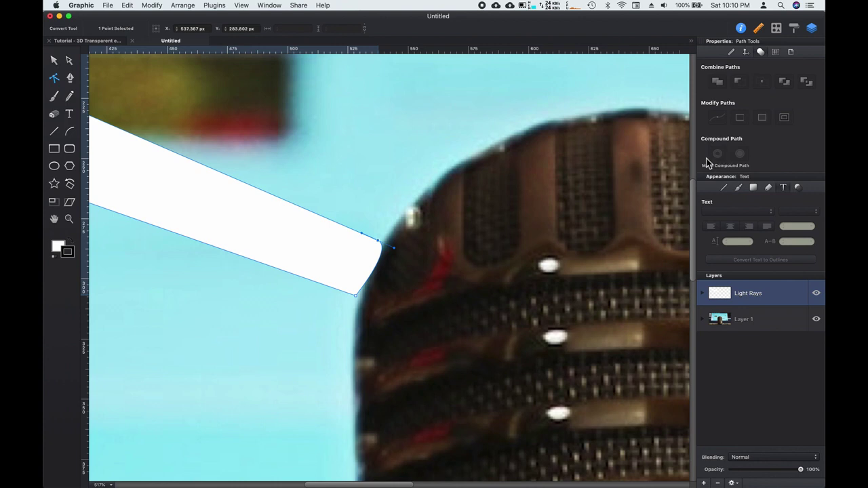
left_click_drag(395, 250, 359, 261)
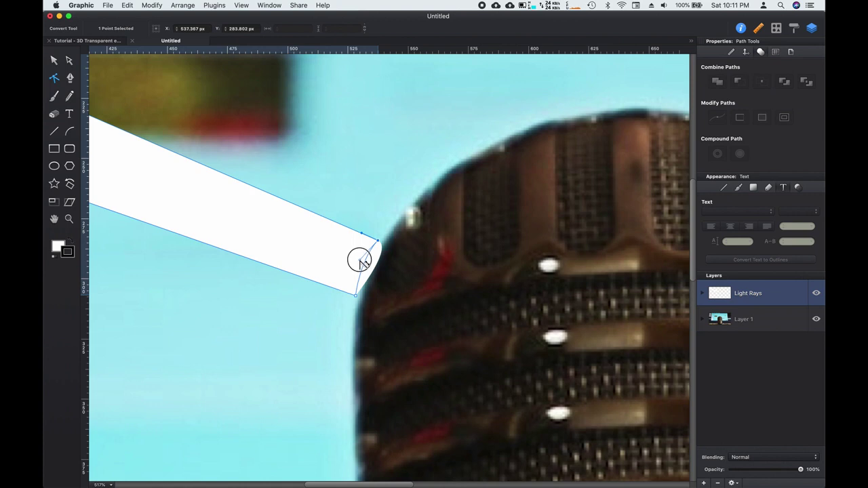
left_click(361, 262)
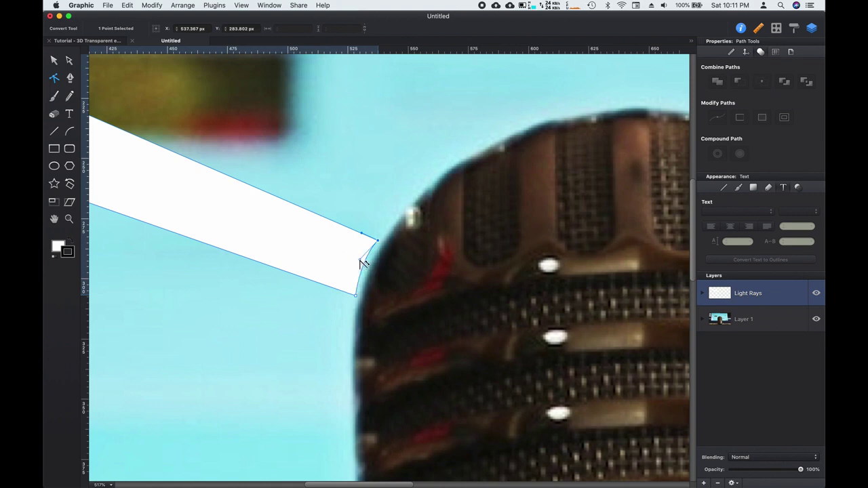
Step: Shift both end points of the light ray together against the microphone's edge, restore the full canvas view and hide the path properties
left_click(70, 62)
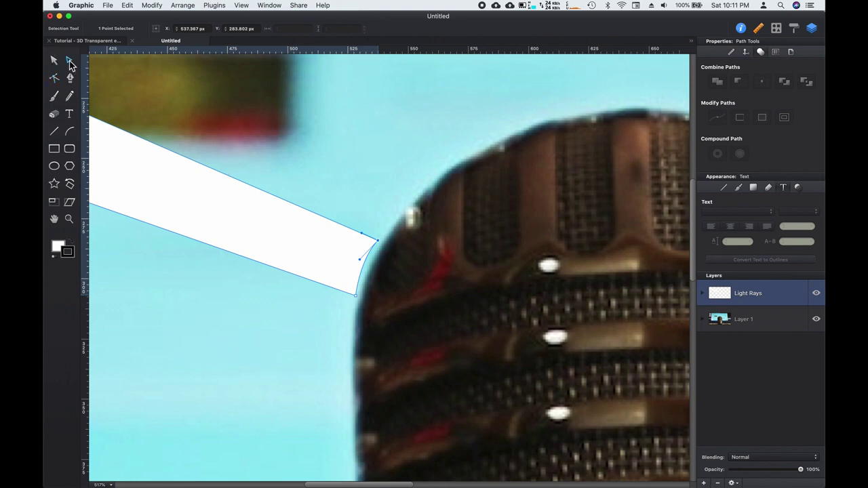
left_click(357, 297, "shift")
left_click_drag(357, 298, 361, 298)
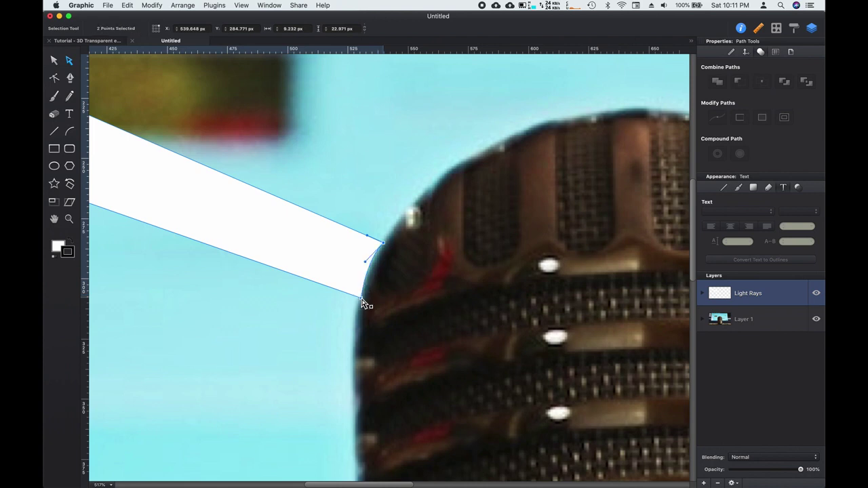
left_click(55, 62)
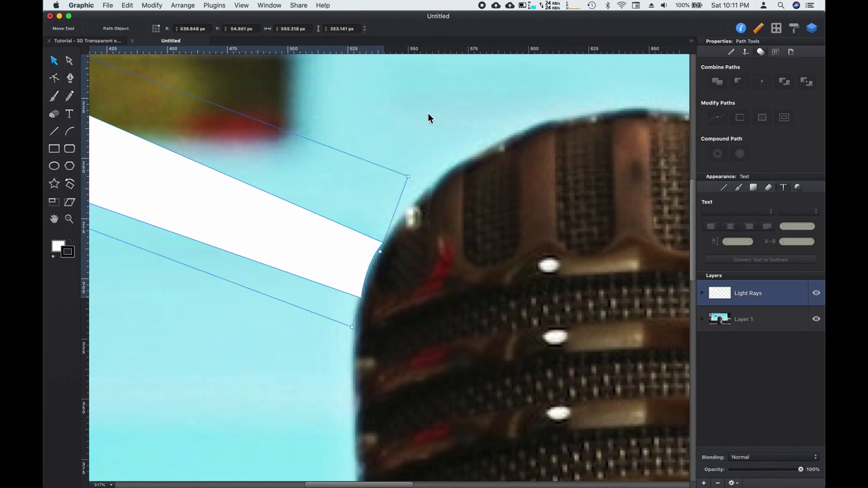
key("super+0")
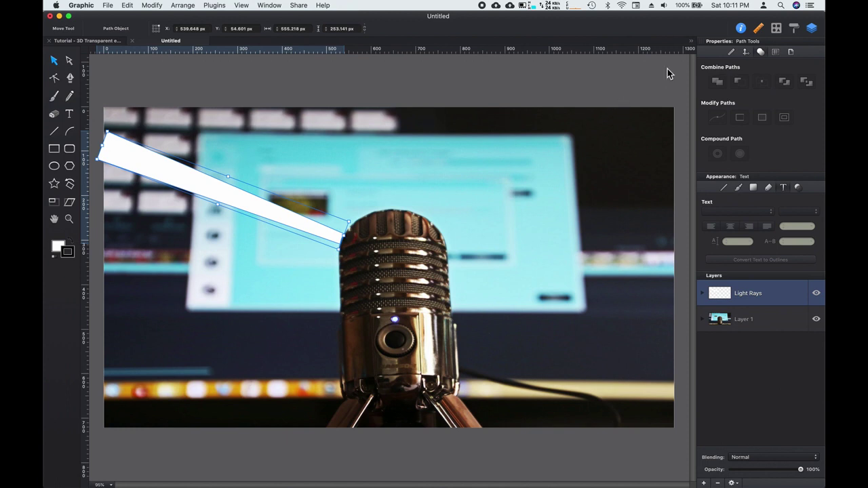
left_click(758, 32)
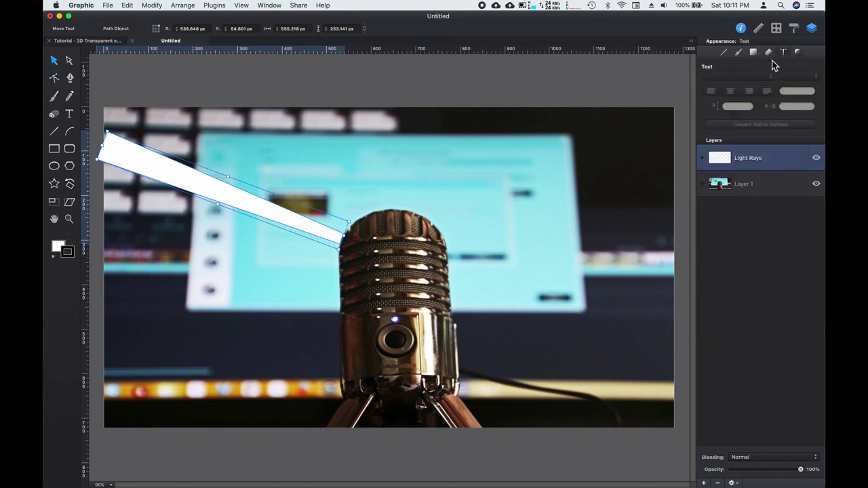
Step: Change the selected light ray's fill type from solid colour to Linear Gradient in its appearance effects
left_click(799, 53)
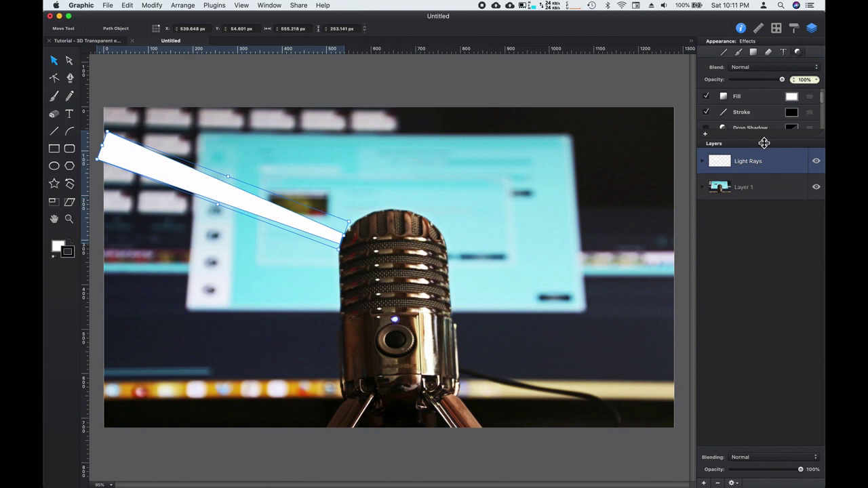
left_click_drag(764, 143, 759, 275)
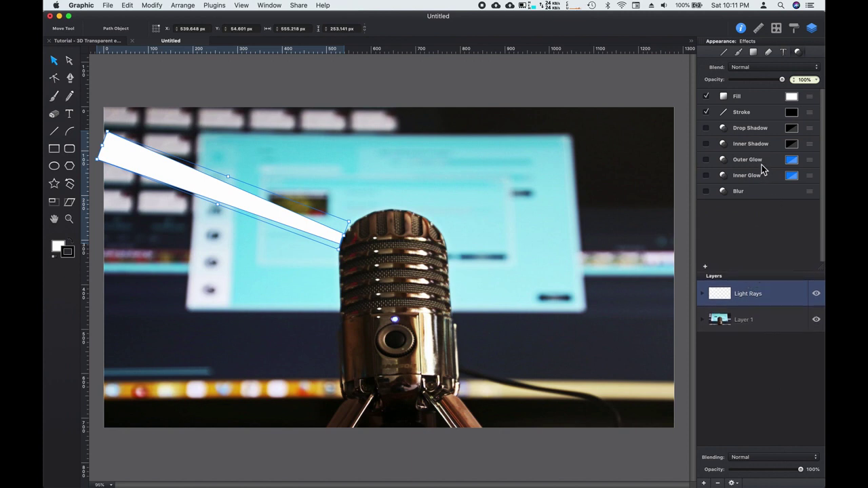
left_click(812, 98)
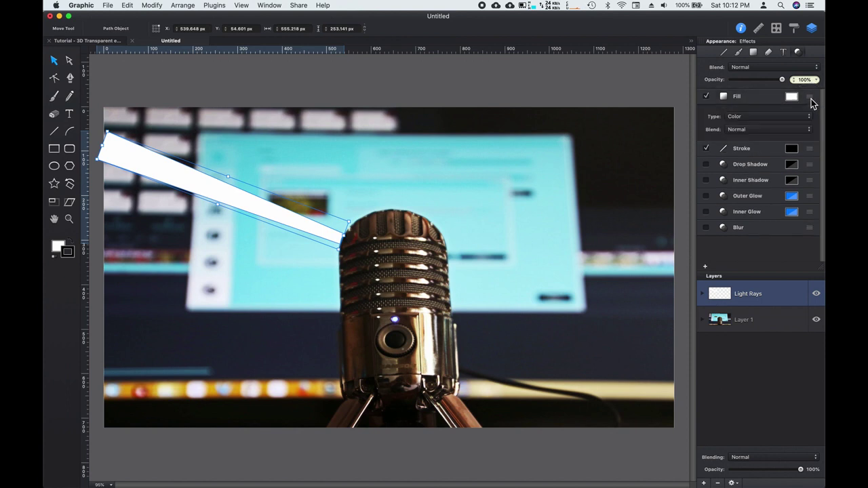
left_click(798, 121)
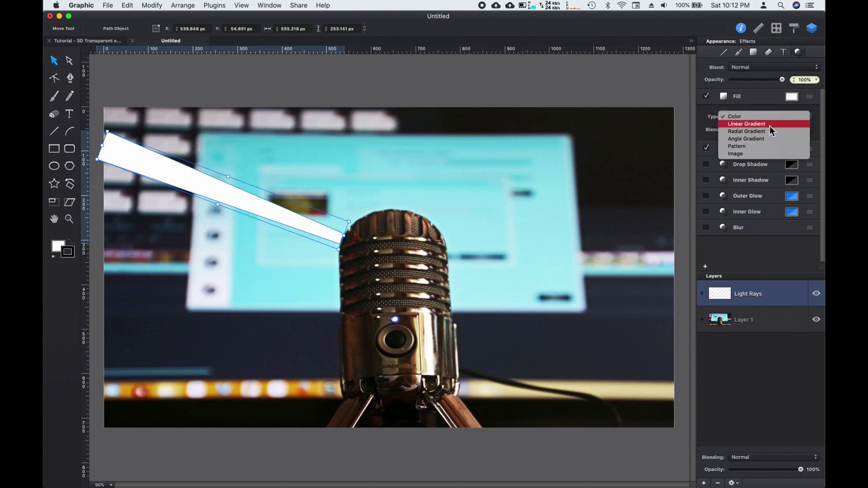
left_click(769, 125)
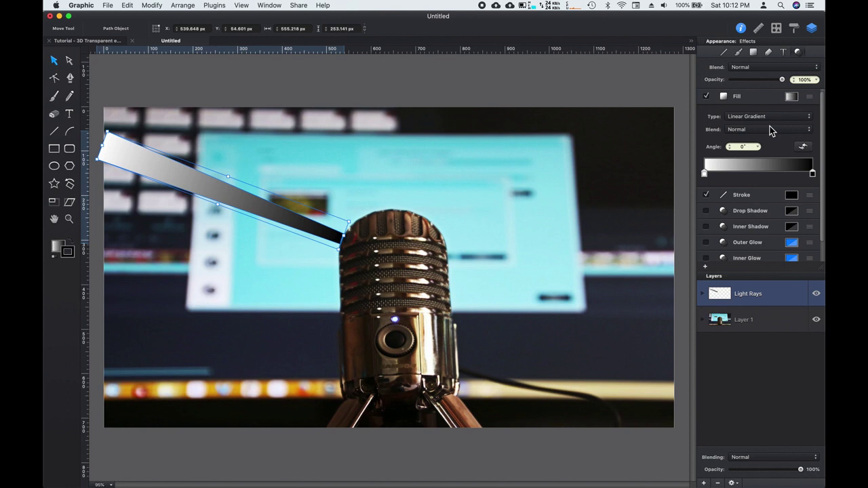
Step: Set the gradient's start stop to RGB 180, 180, 180 with 40% alpha
left_click(706, 176)
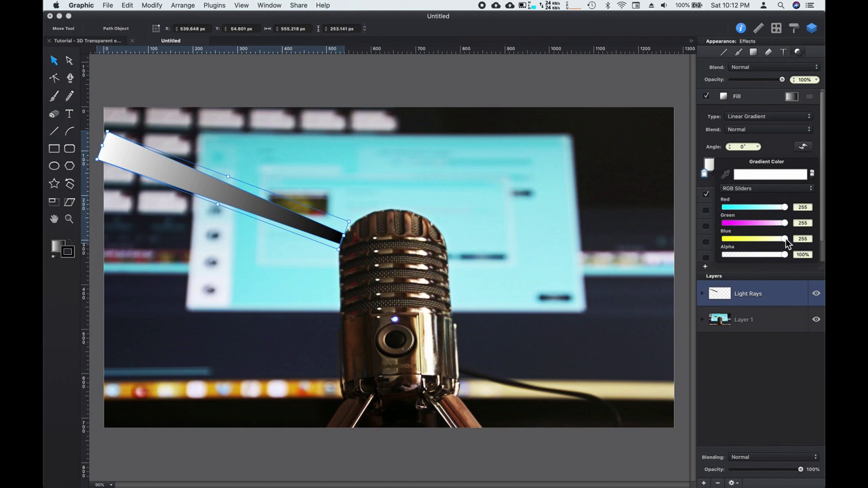
left_click_drag(786, 240, 770, 231)
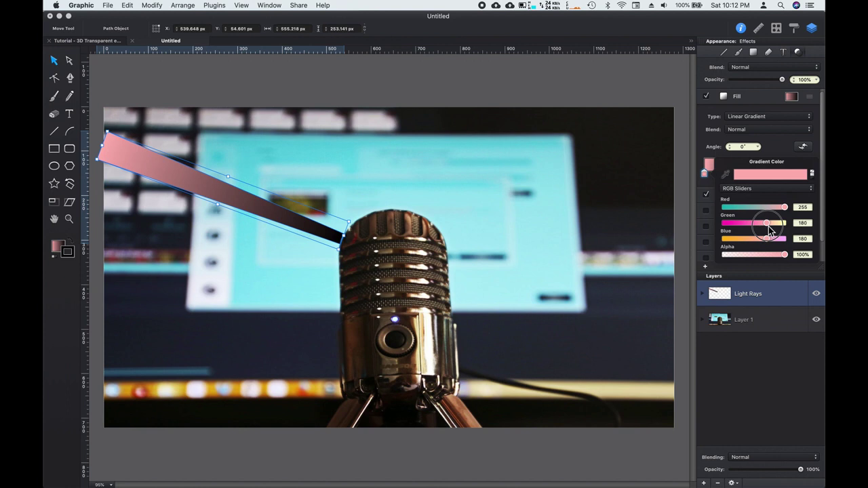
left_click(787, 209)
left_click_drag(787, 213, 770, 212)
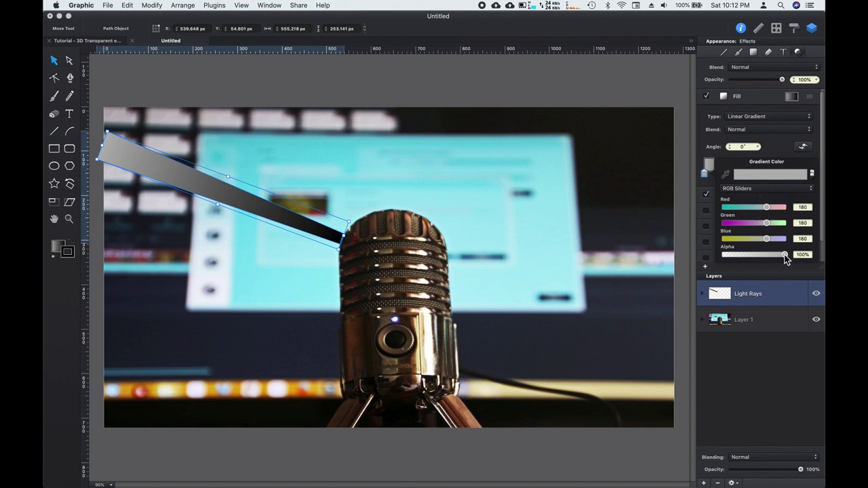
left_click_drag(785, 255, 749, 260)
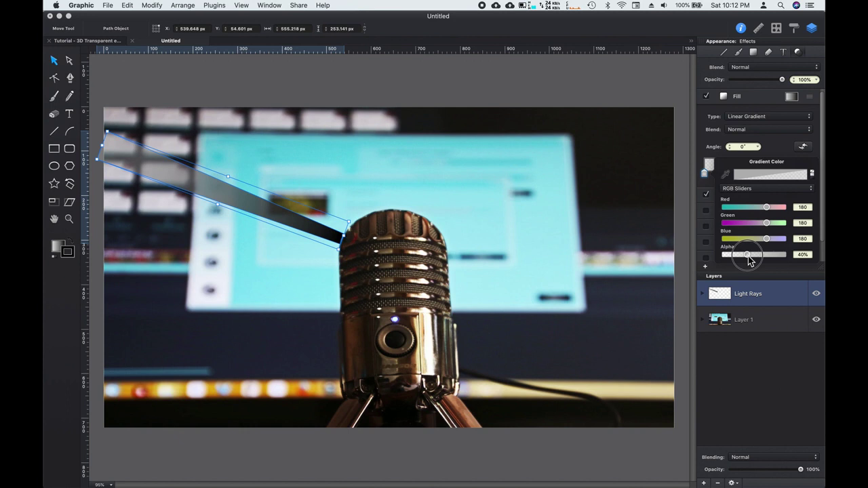
left_click_drag(750, 260, 751, 257)
left_click(707, 175)
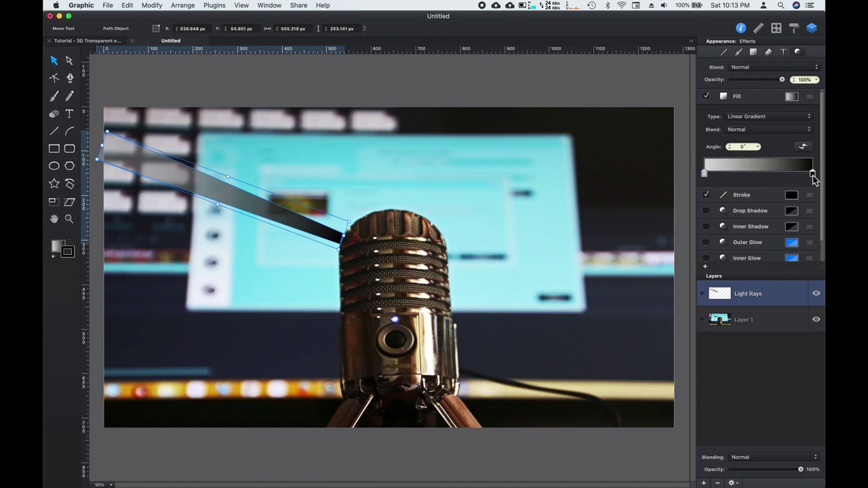
Step: Set the gradient's end stop to RGB 220, 220, 220 with 30% alpha
left_click(813, 175)
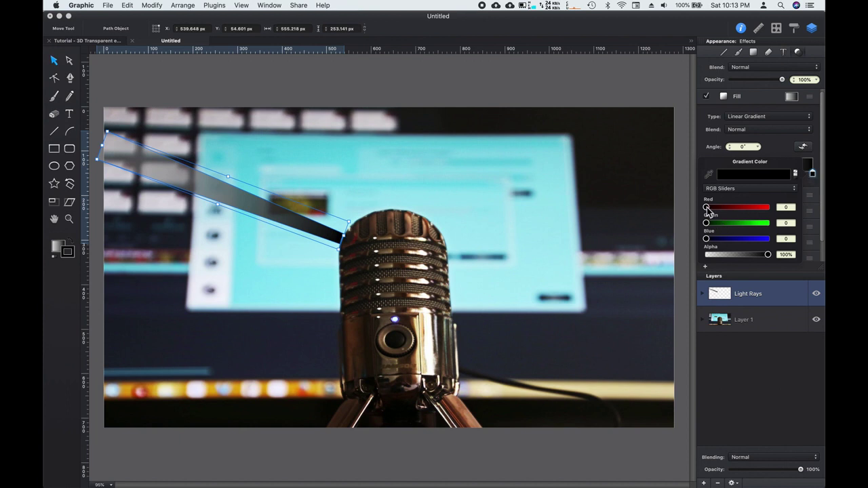
left_click_drag(706, 206, 763, 216)
left_click_drag(709, 228, 761, 229)
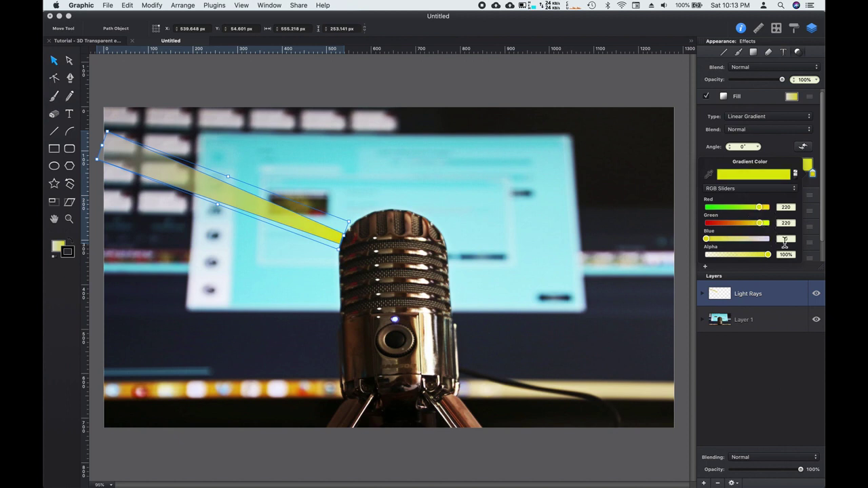
type("0220")
key("Return")
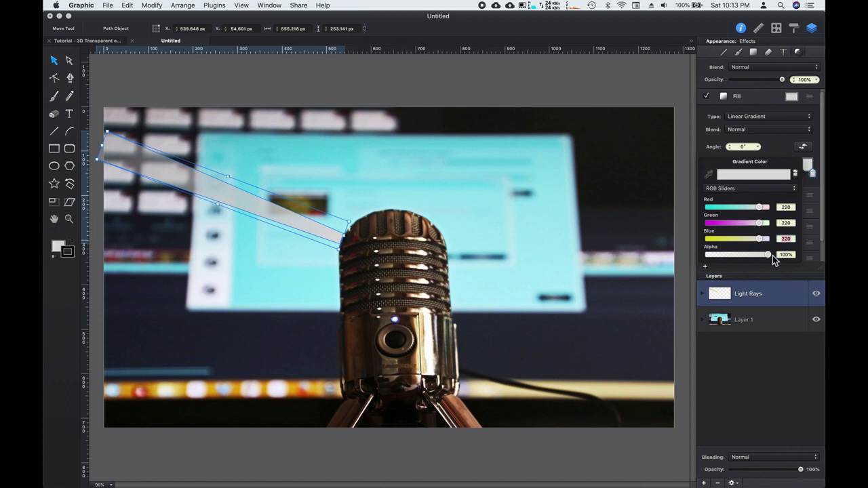
left_click_drag(770, 255, 727, 262)
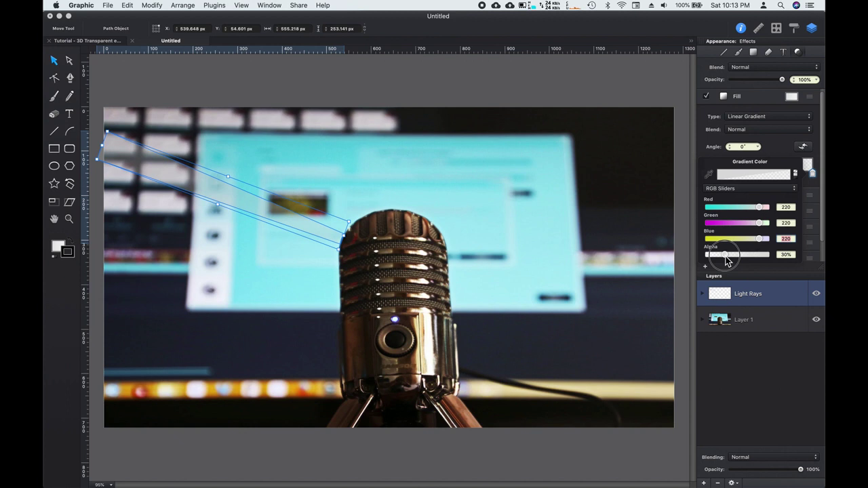
left_click_drag(726, 261, 726, 261)
left_click(814, 174)
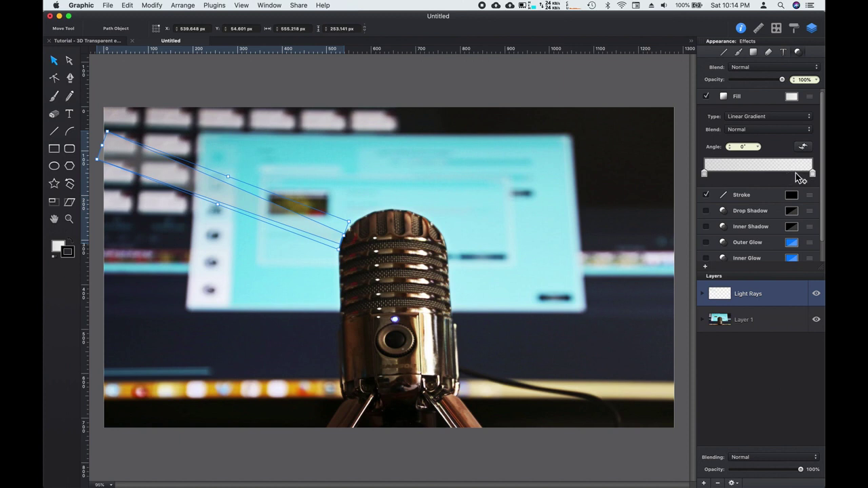
Step: Add an inner colour stop near each end of the gradient and lower the start stop's alpha to 20%
left_click(796, 173)
left_click(723, 173)
left_click(706, 176)
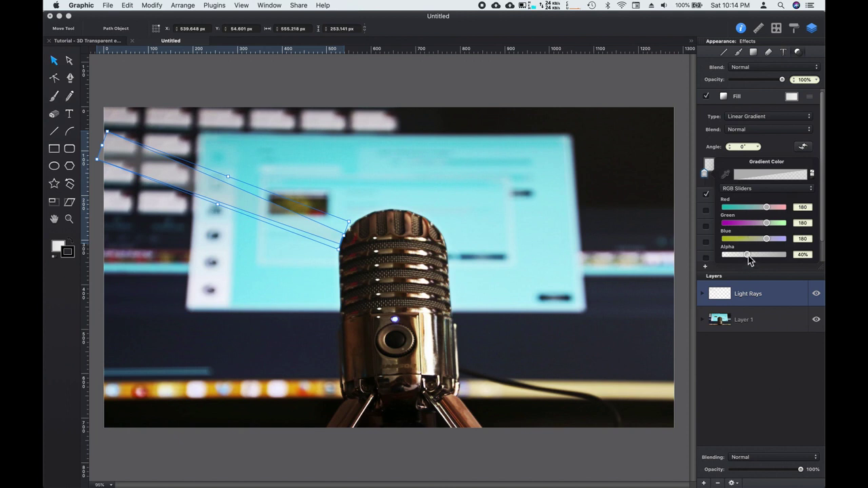
left_click_drag(750, 260, 737, 261)
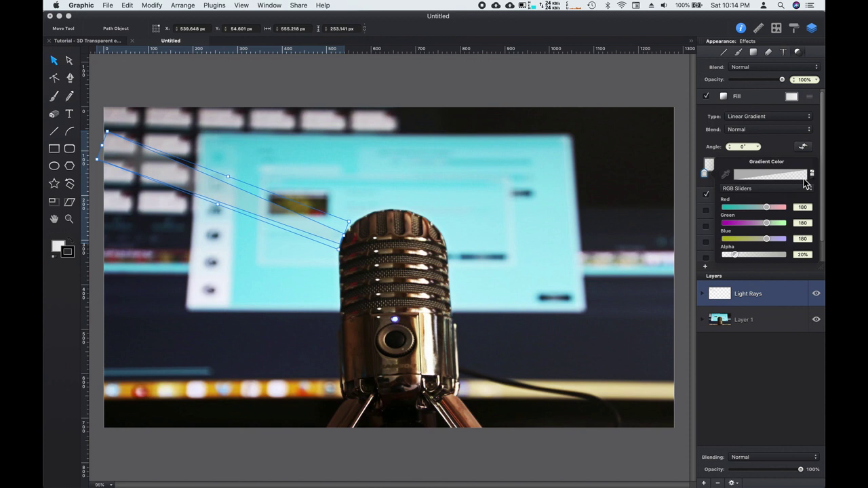
left_click(705, 174)
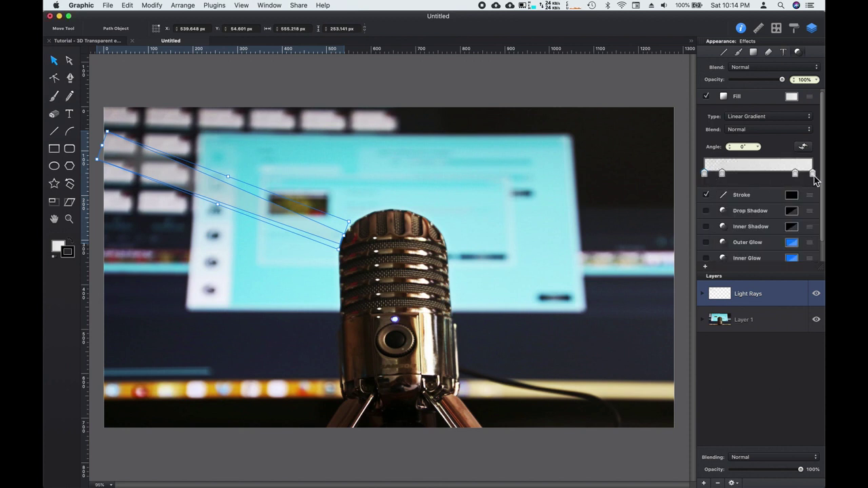
Step: Lower the alpha of the gradient's end stop to 15%
left_click(813, 175)
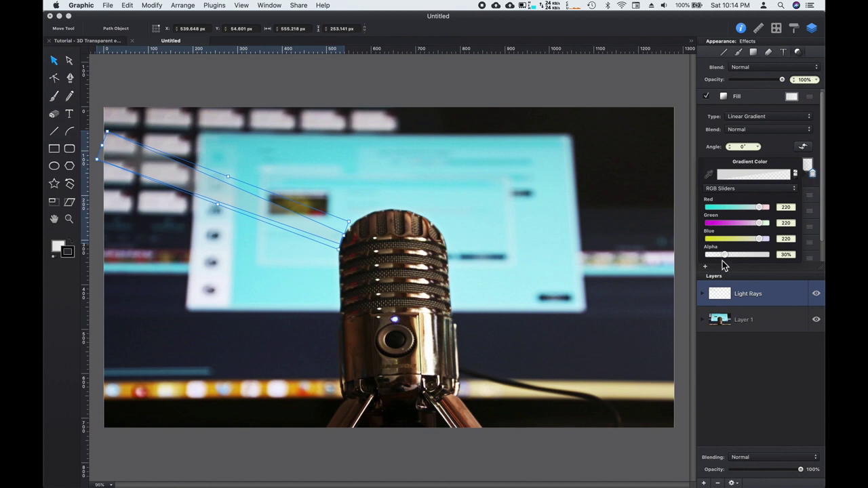
left_click_drag(724, 259, 717, 261)
left_click(813, 175)
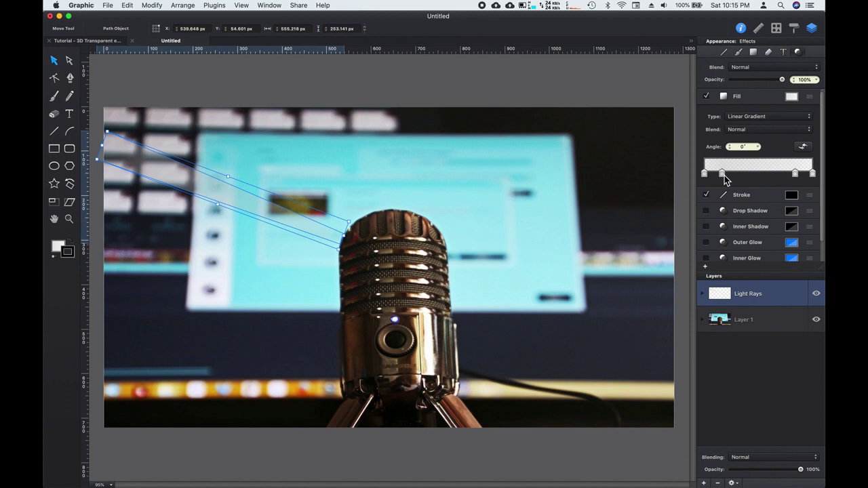
Step: Raise the alpha of the inner stop near the gradient's start, set the inner stop near its end to 60% alpha, and deselect the ray
double_click(723, 173)
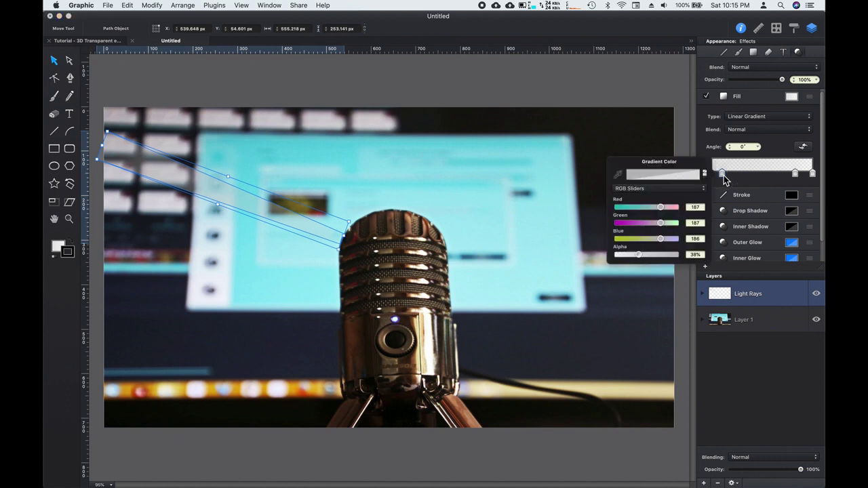
left_click_drag(642, 259, 650, 261)
left_click(723, 175)
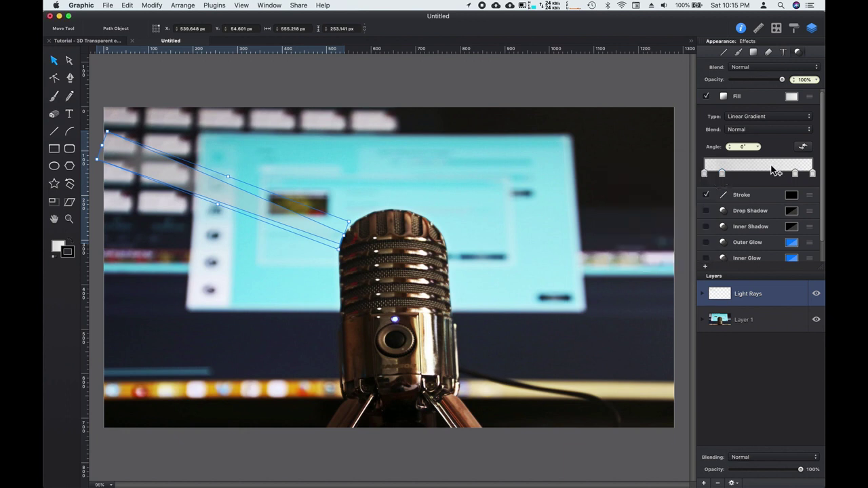
left_click(797, 176)
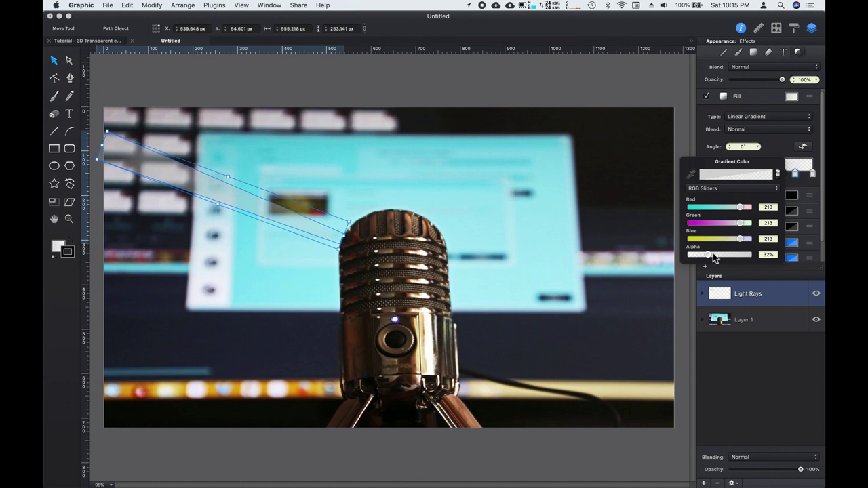
left_click_drag(710, 261, 729, 264)
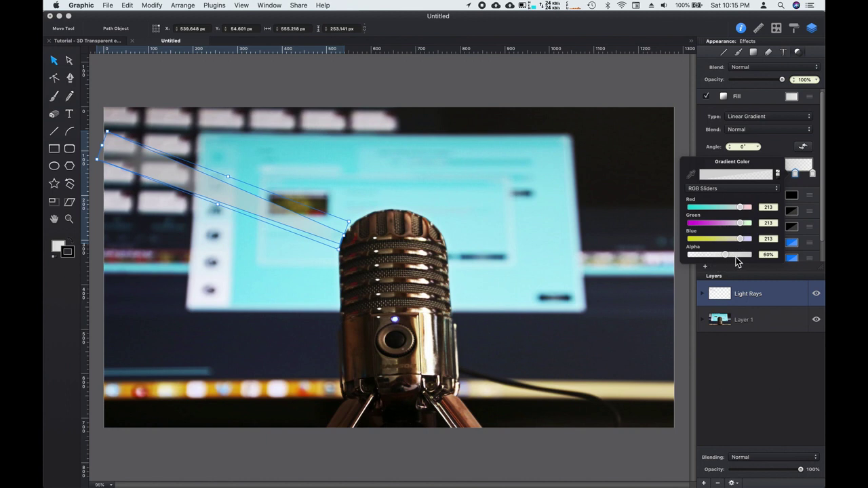
left_click(797, 174)
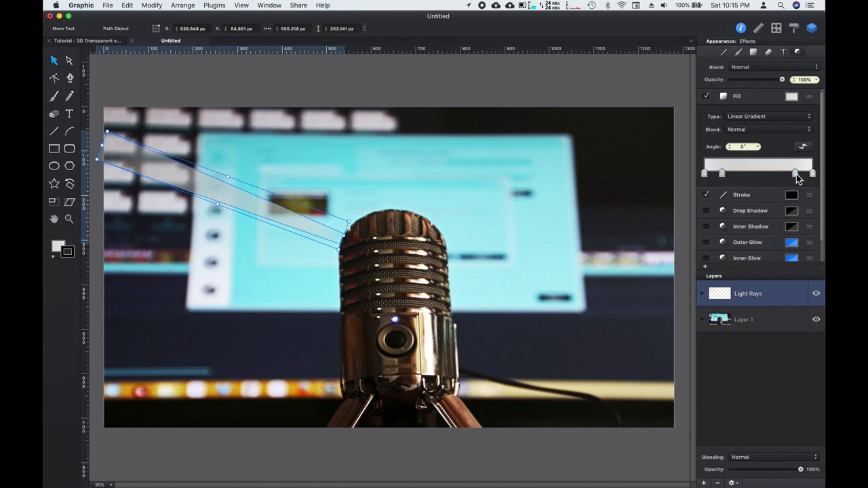
left_click(466, 83)
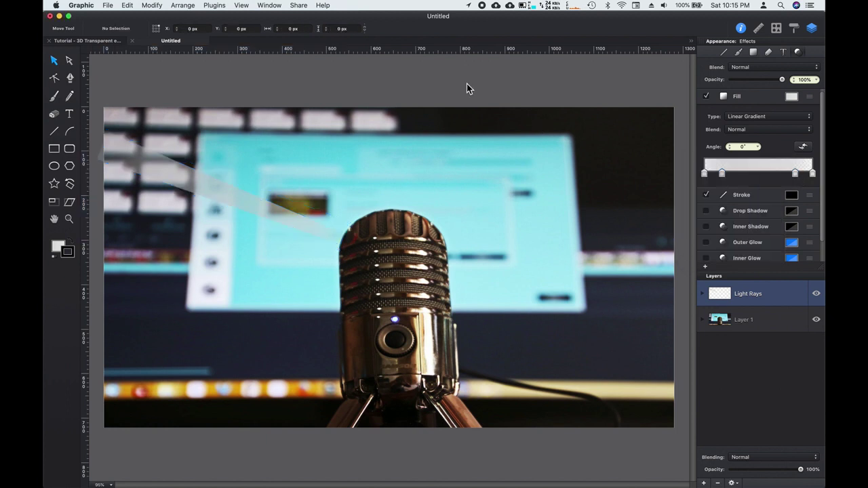
Step: With nothing selected, raise the alpha of the gradient's end stop and start stop slightly
left_click(813, 176)
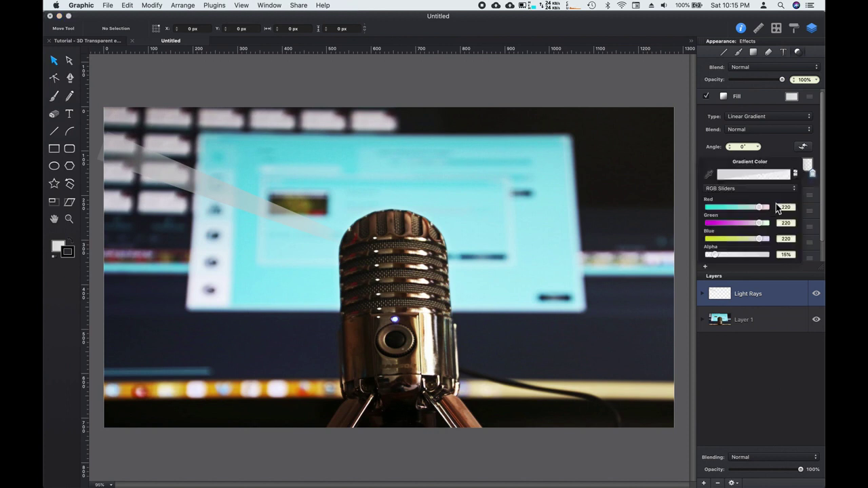
left_click_drag(715, 256, 725, 259)
left_click(815, 174)
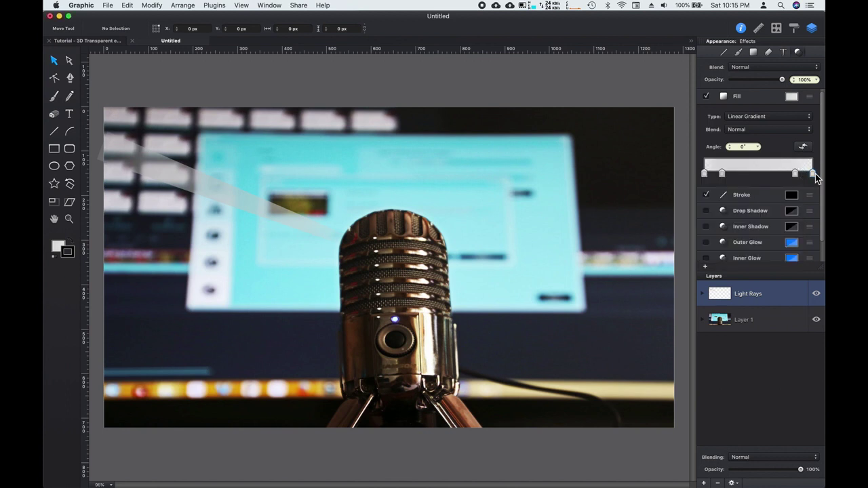
left_click(704, 173)
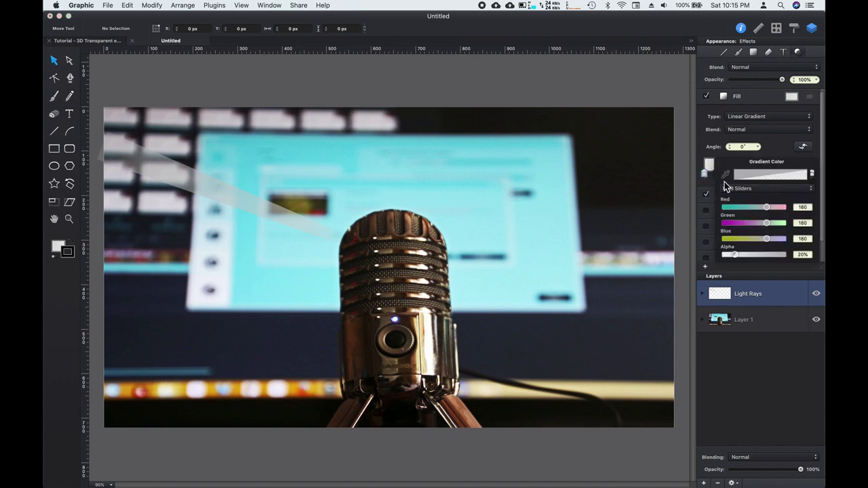
left_click_drag(738, 257, 744, 261)
left_click(705, 175)
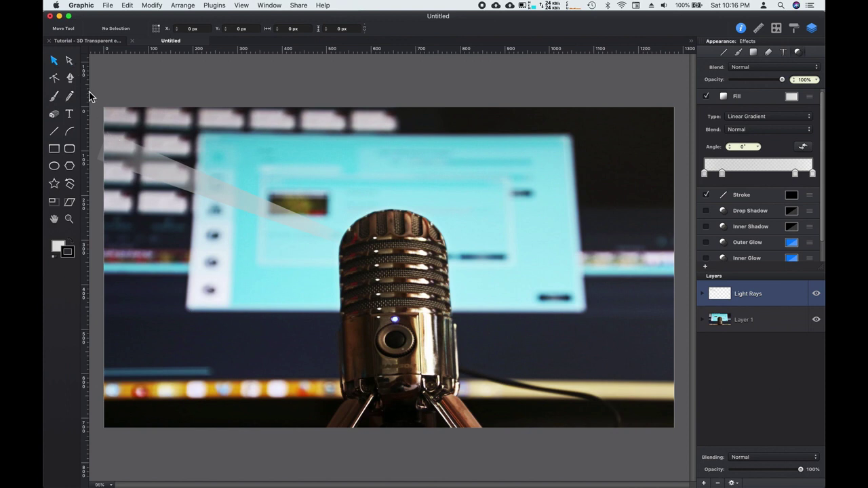
Step: Move the light ray's two outer corner points onto the canvas's left edge and deselect the ray
left_click(69, 219)
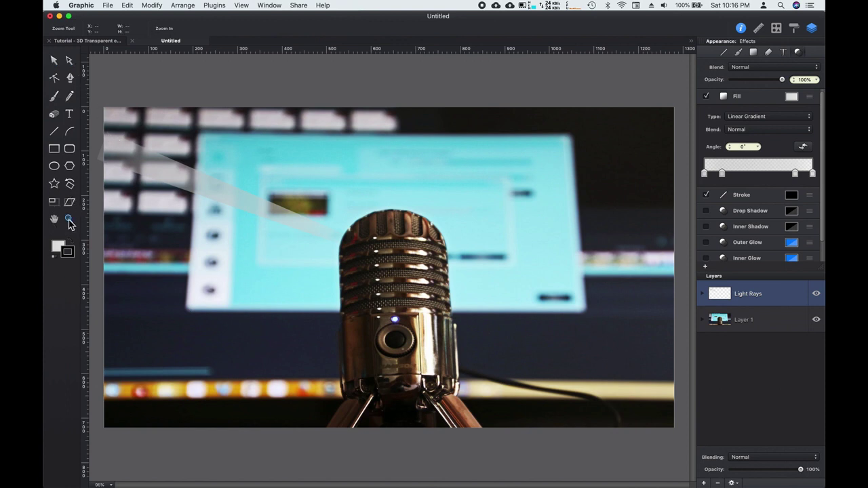
left_click_drag(94, 124, 142, 177)
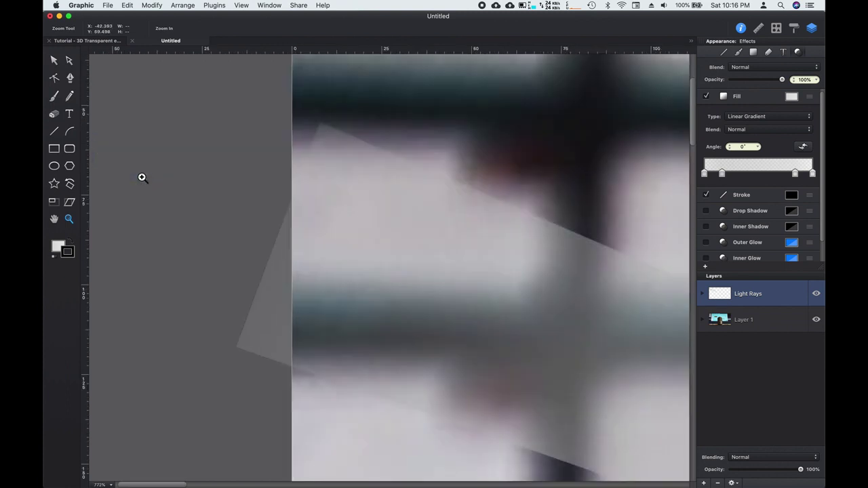
left_click(55, 61)
left_click(337, 165)
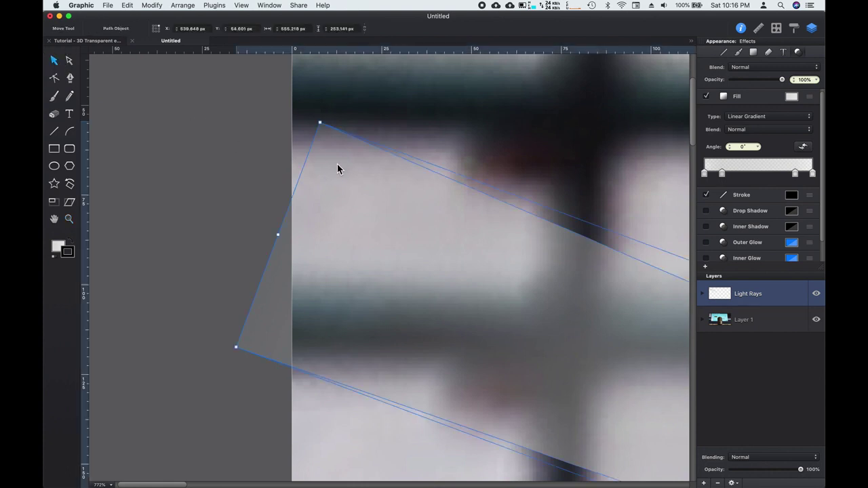
left_click(69, 60)
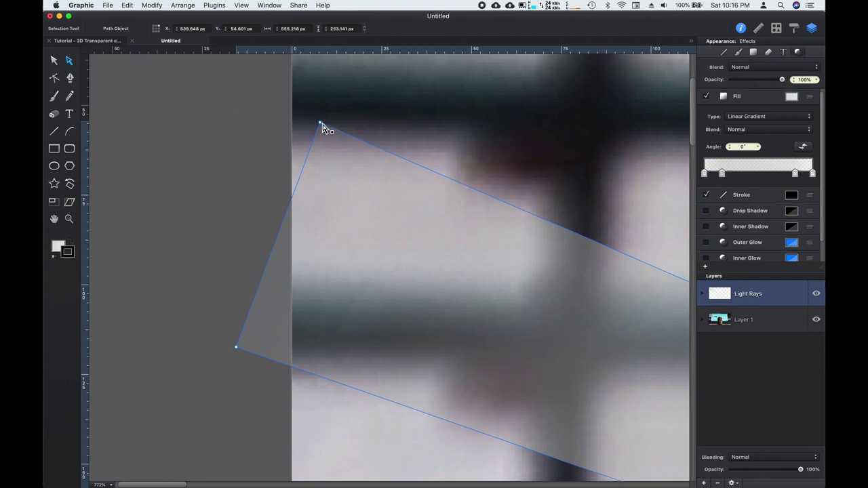
left_click_drag(321, 125, 291, 110)
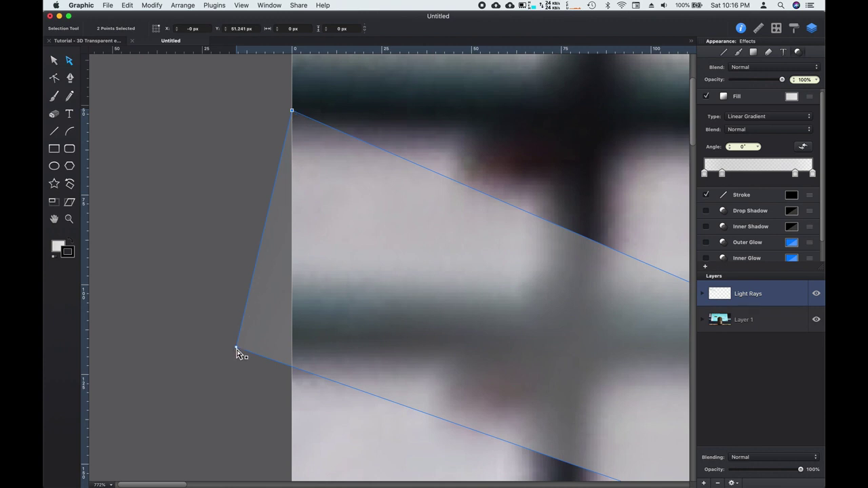
left_click_drag(237, 352, 292, 368)
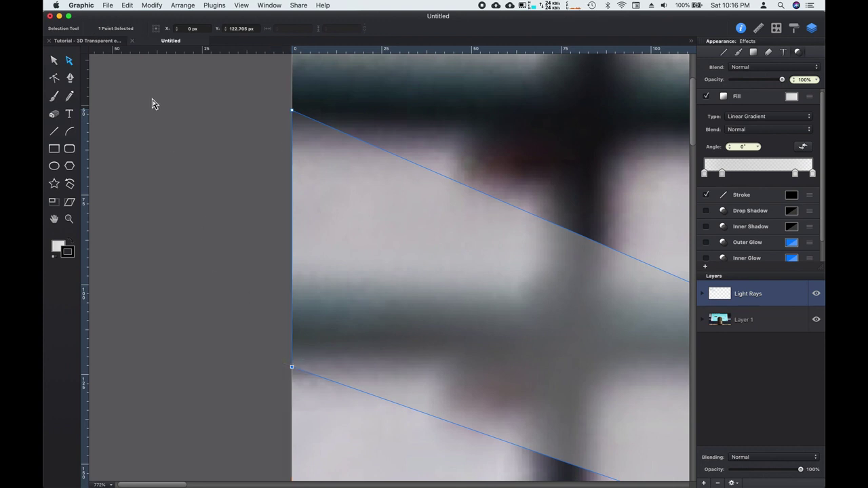
left_click(55, 61)
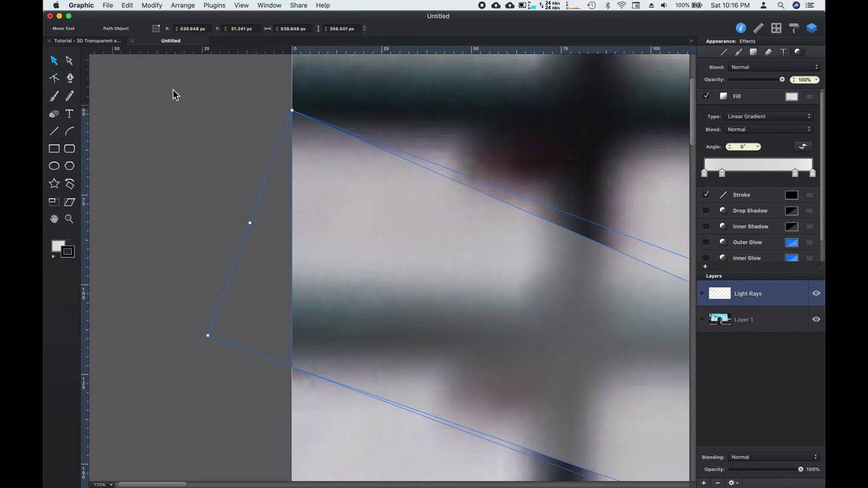
key("super+0")
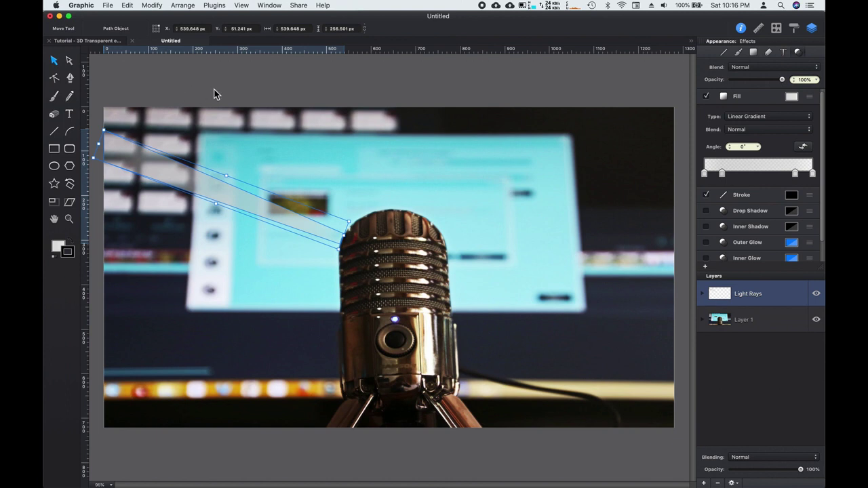
left_click(159, 86)
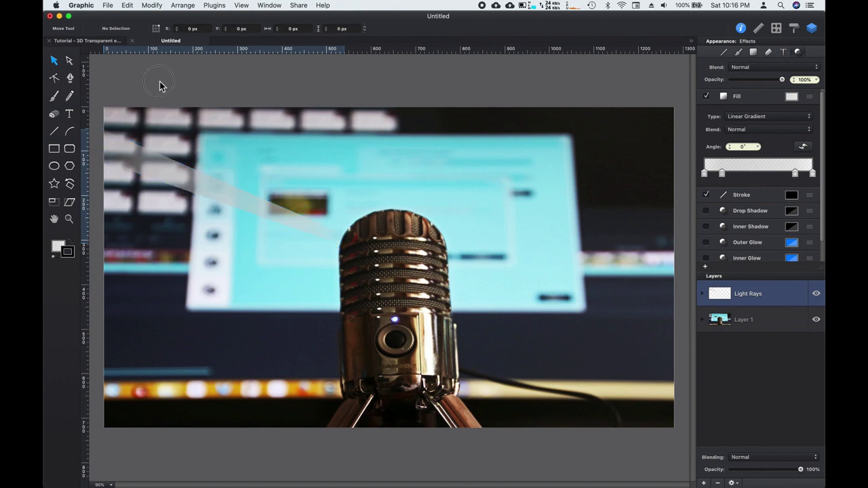
Step: Duplicate the light ray and move the copy straight below the original, ending at the microphone's left side
left_click(201, 188)
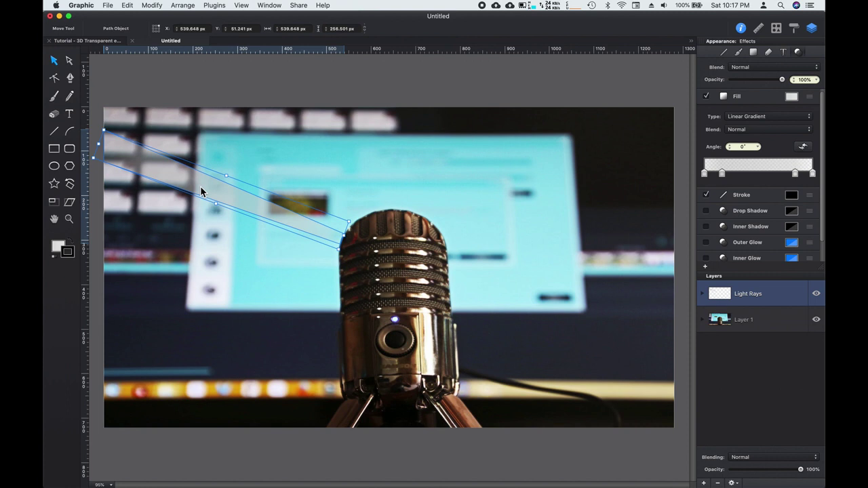
key("shift+Right")
key("shift+Down")
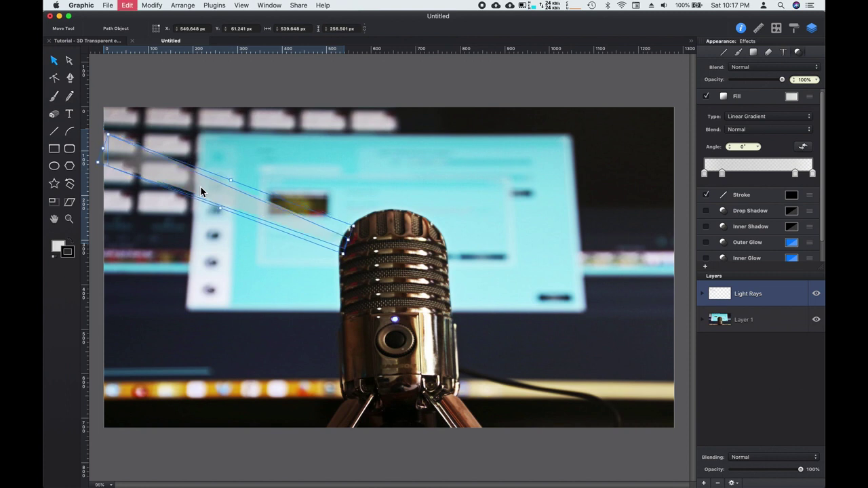
left_click(127, 6)
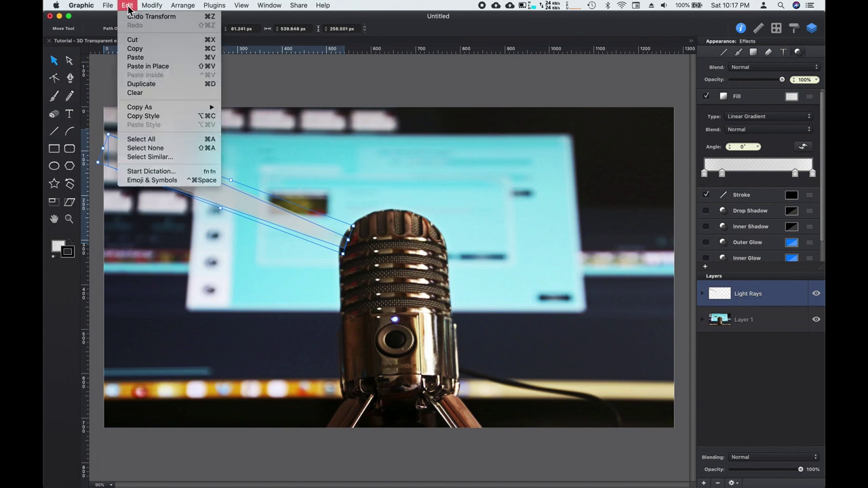
left_click(127, 5)
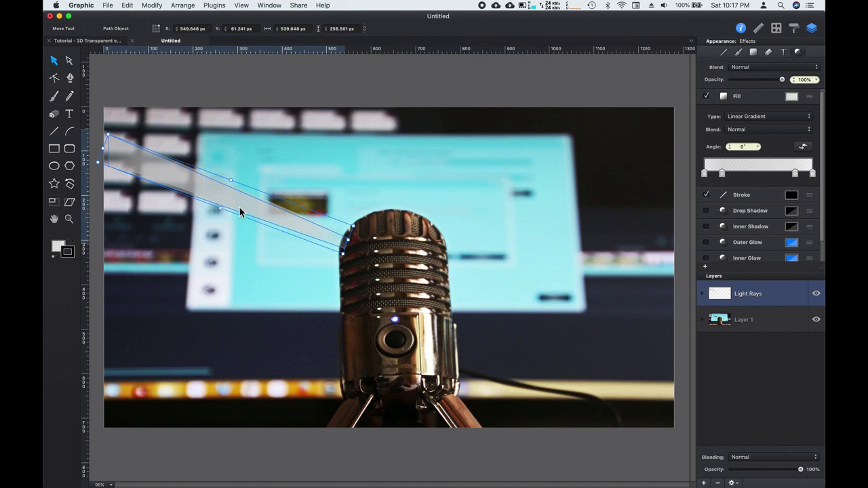
left_click_drag(246, 212, 239, 254)
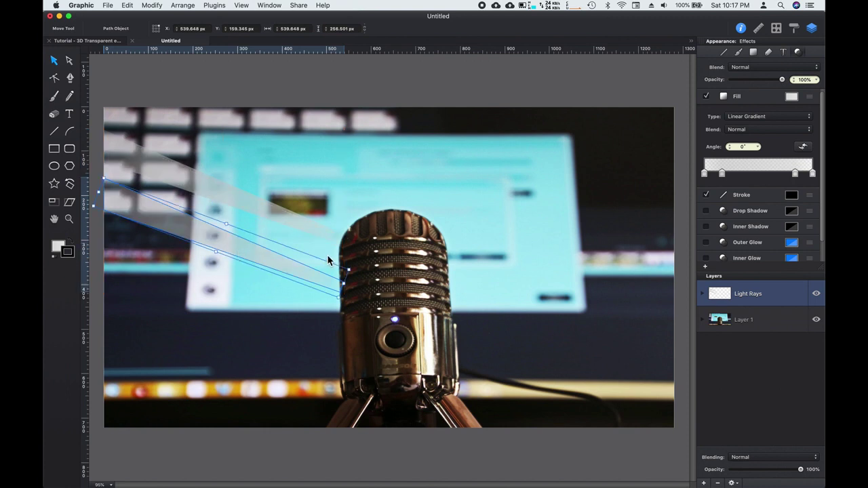
Step: Rotate the copied ray to a flatter angle and place its narrow end against the microphone's left side
left_click_drag(352, 271, 351, 245)
mouse_move(264, 258)
left_mouse_down()
mouse_move(261, 279)
mouse_move(257, 273)
left_mouse_up()
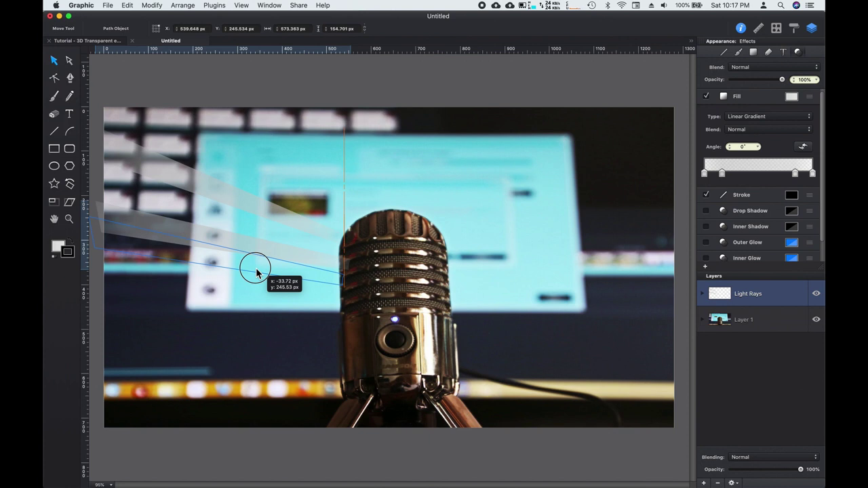
left_click_drag(256, 273, 252, 271)
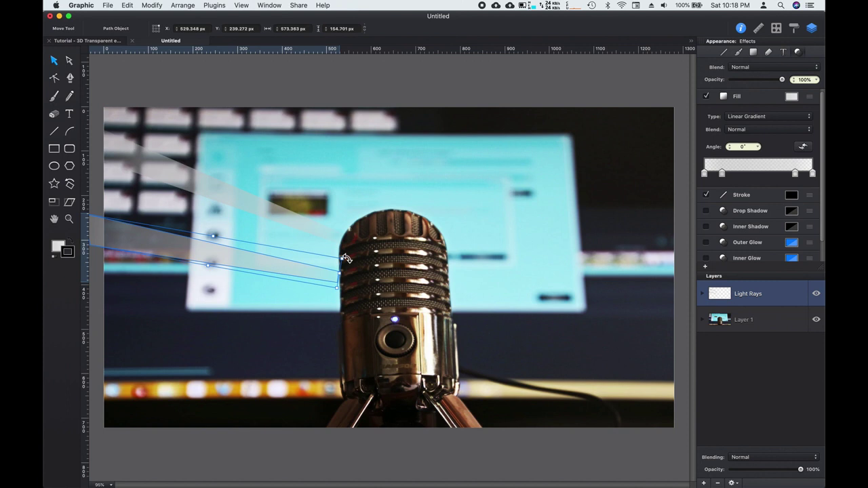
left_click_drag(346, 259, 346, 253)
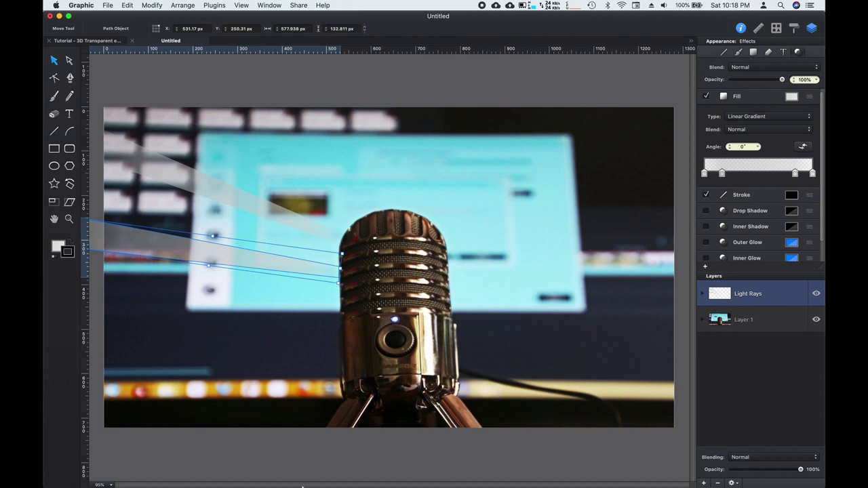
Step: Move the second ray's two outer corner points onto the canvas's left edge
scroll(303, 486, "left", 3)
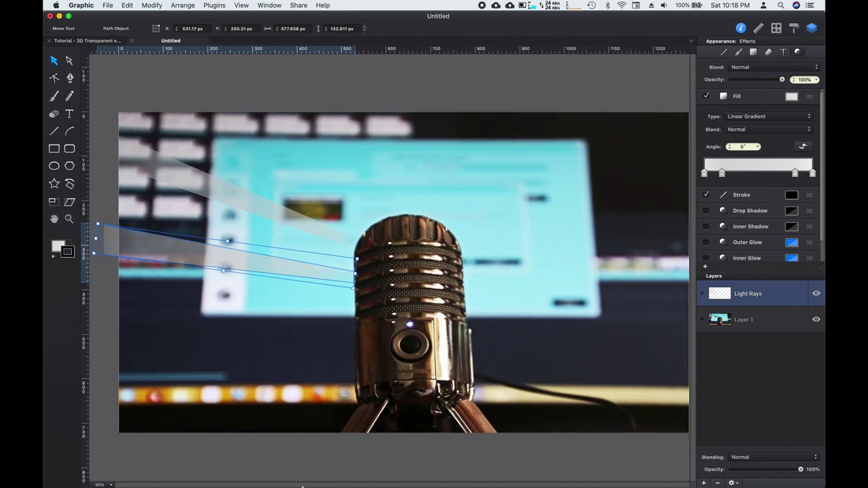
scroll(302, 486, "left", 2)
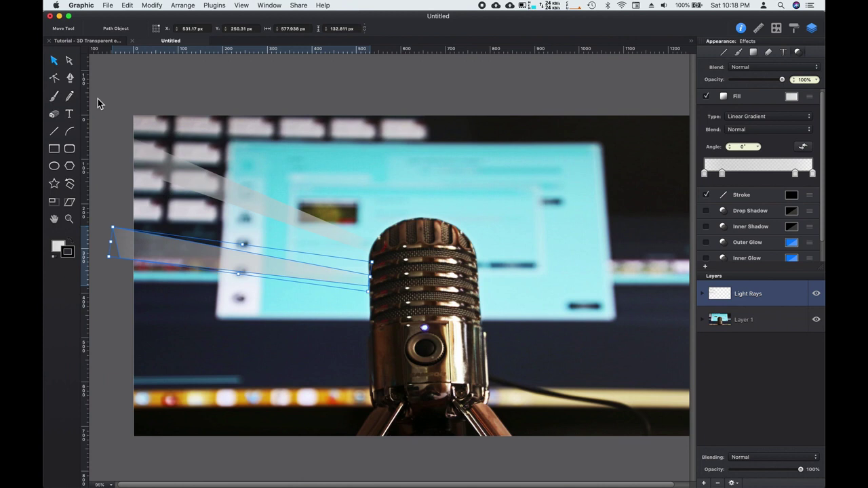
left_click(69, 61)
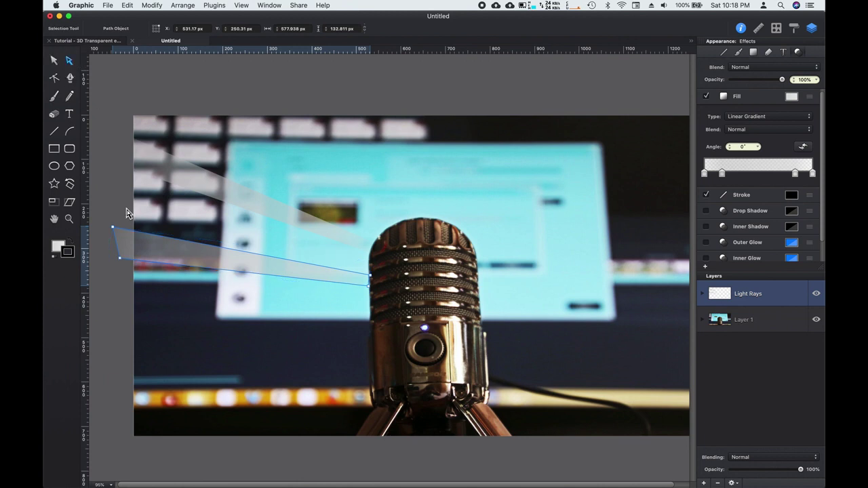
left_click_drag(114, 229, 135, 229)
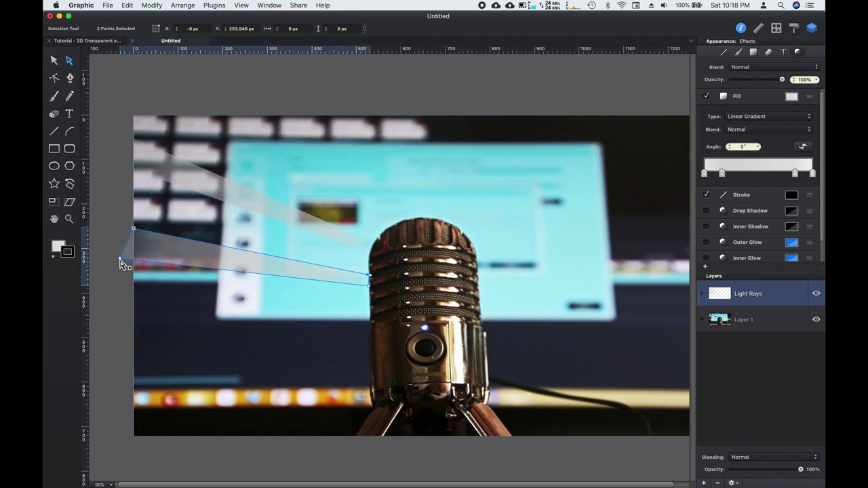
left_click(120, 258)
left_click_drag(120, 260, 135, 262)
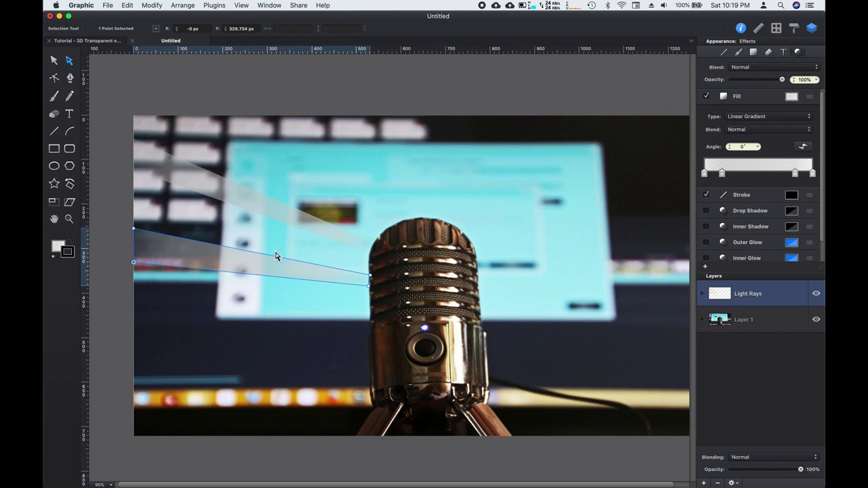
Step: Align the second ray's inner corner points just outside the microphone's edge and straighten the curved end between them
left_click(68, 219)
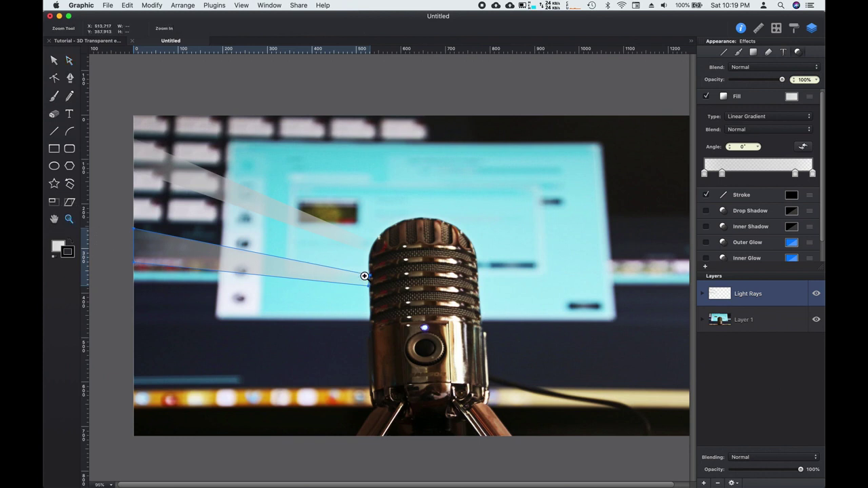
left_click_drag(348, 263, 397, 310)
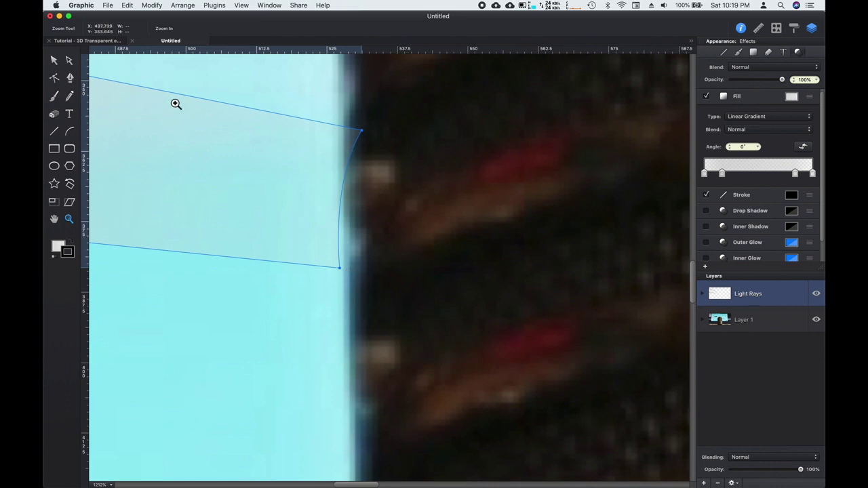
left_click(70, 61)
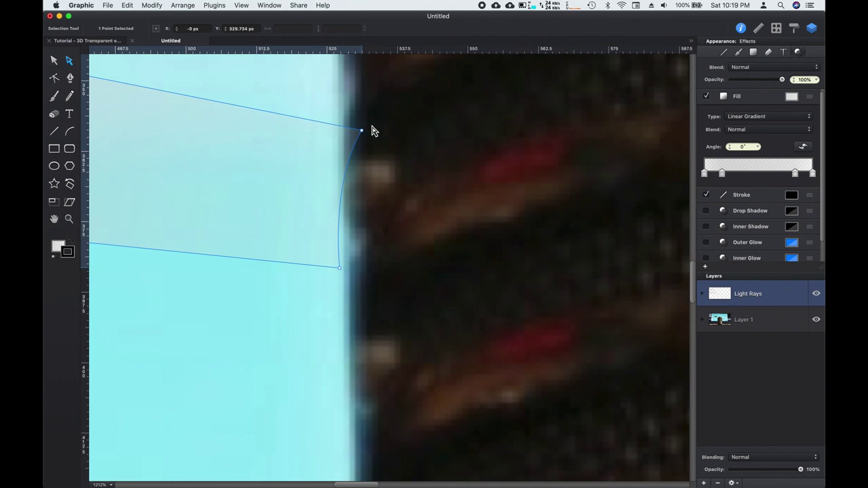
left_click_drag(363, 132, 341, 133)
left_click(343, 272)
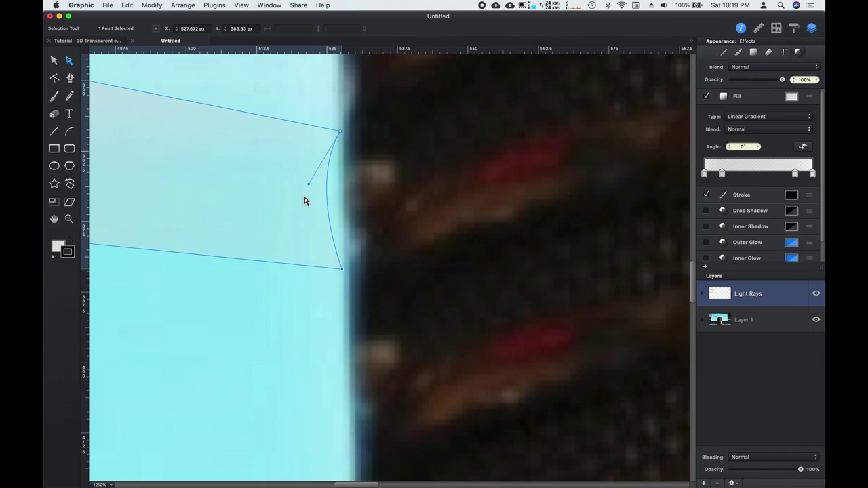
left_click_drag(310, 186, 343, 199)
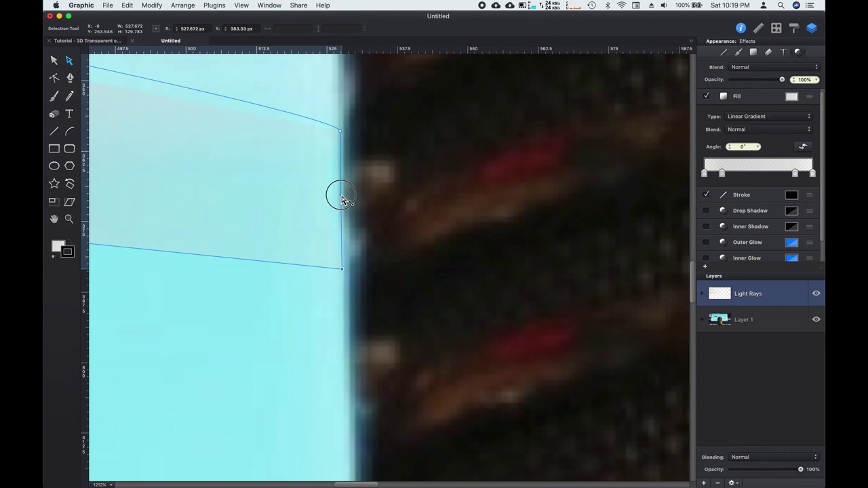
left_click_drag(342, 199, 342, 198)
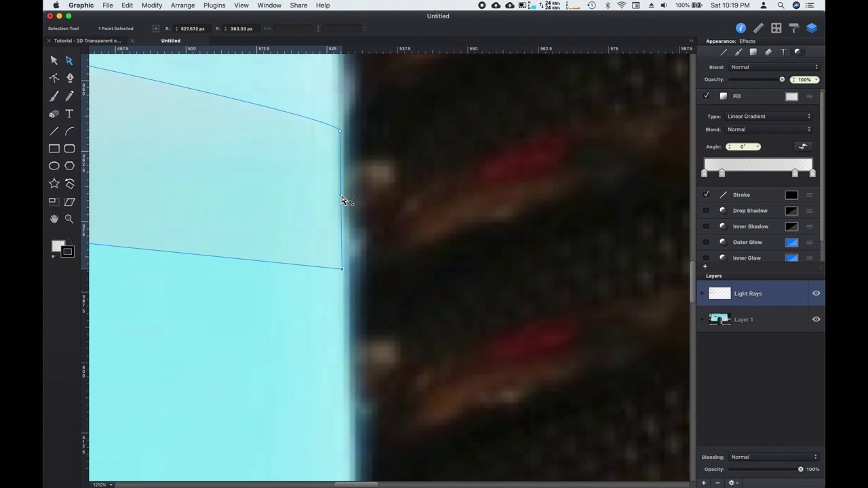
Step: Straighten the second ray's upper edge by realigning the inner top point's curve handle along it with the Convert tool
left_click(342, 130)
left_click(342, 95)
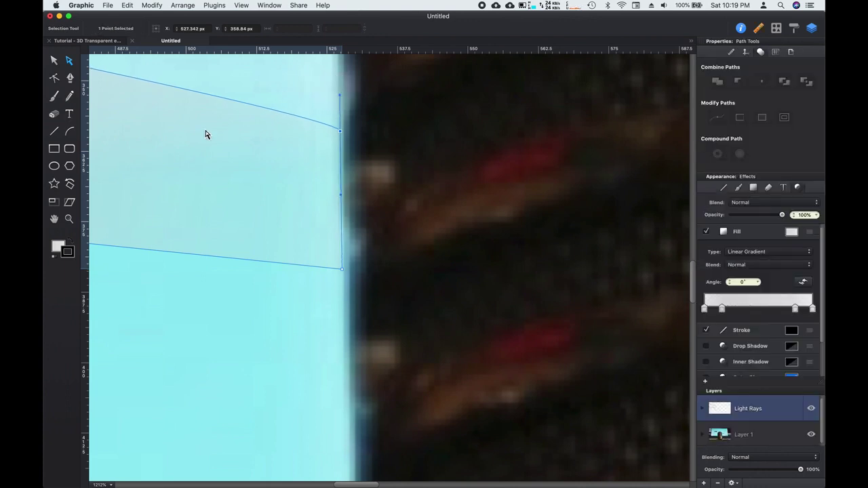
left_click(54, 79)
left_click_drag(340, 97, 306, 126)
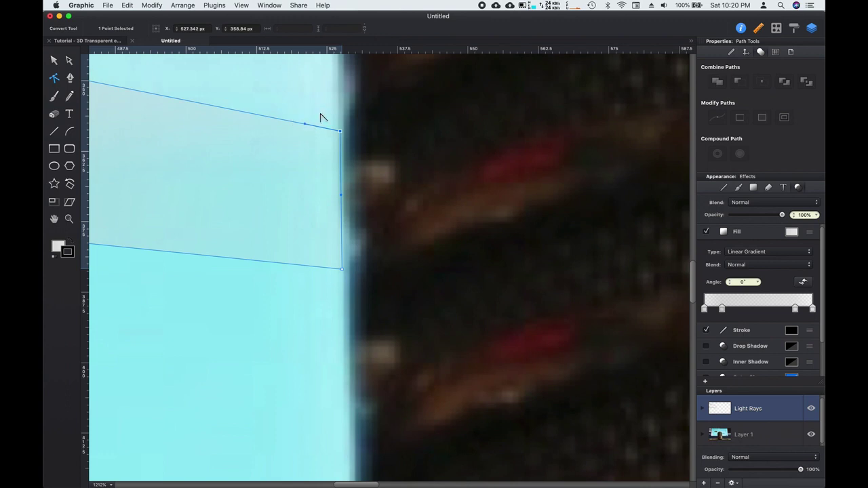
left_click(55, 61)
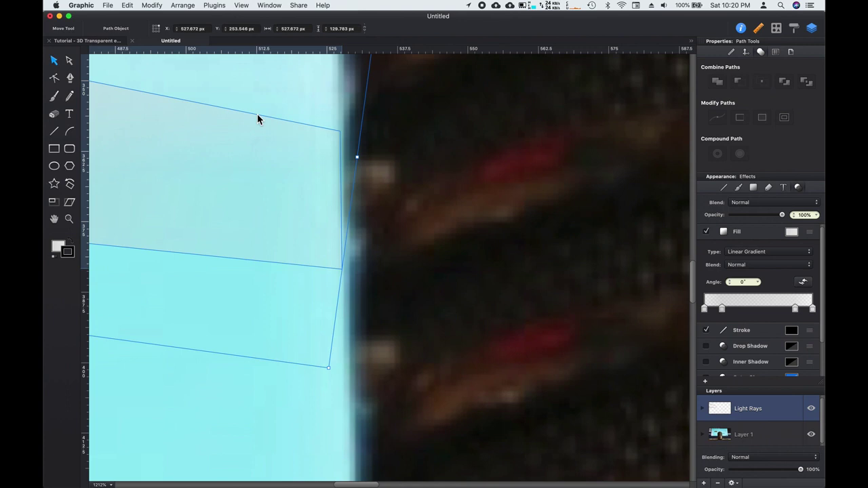
key("super+0")
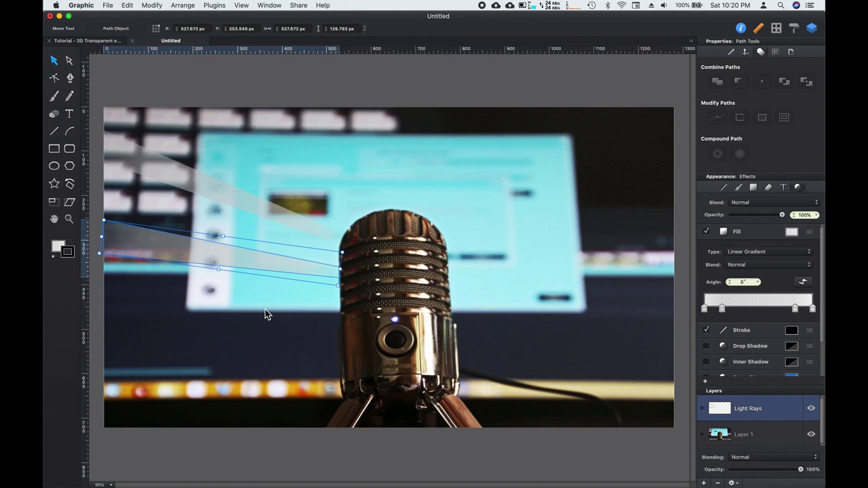
Step: Duplicate the second ray and place the copy lower beside the microphone, tilted so its wide end points slightly downward
key("super+d")
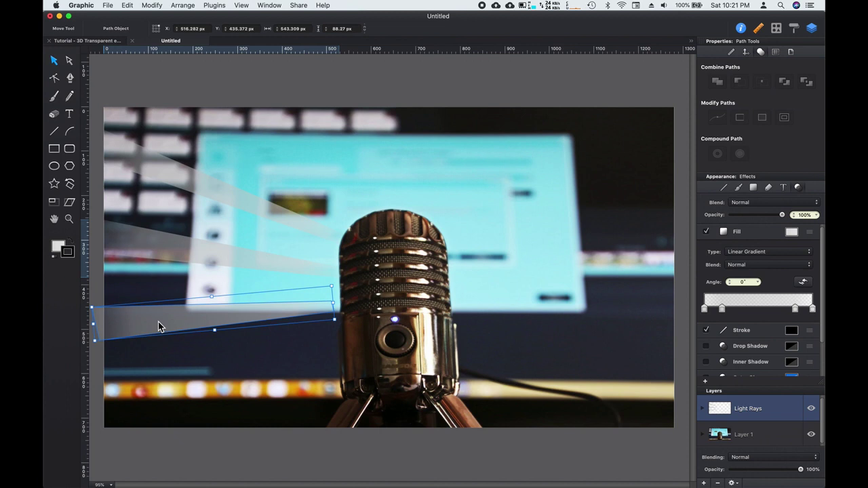
left_click_drag(161, 328, 169, 341)
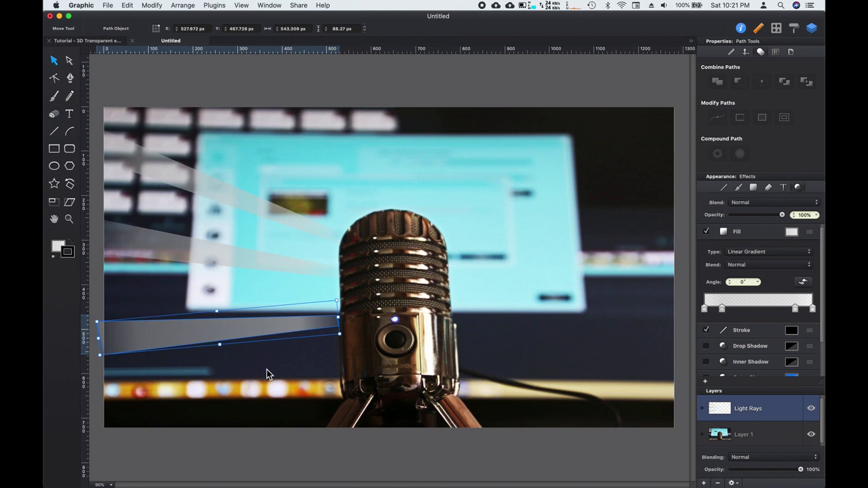
left_click(760, 30)
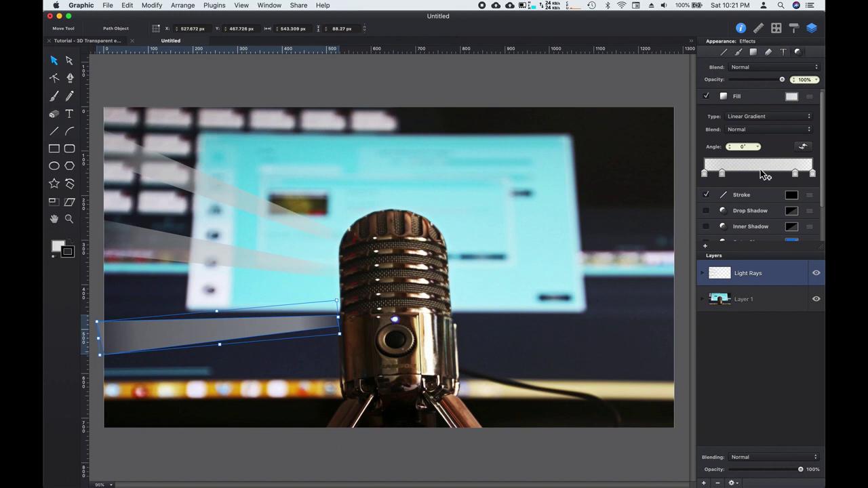
Step: Lower the alpha of the third ray's two middle gradient stops to about 25% each
left_click(724, 175)
left_click_drag(647, 259, 631, 261)
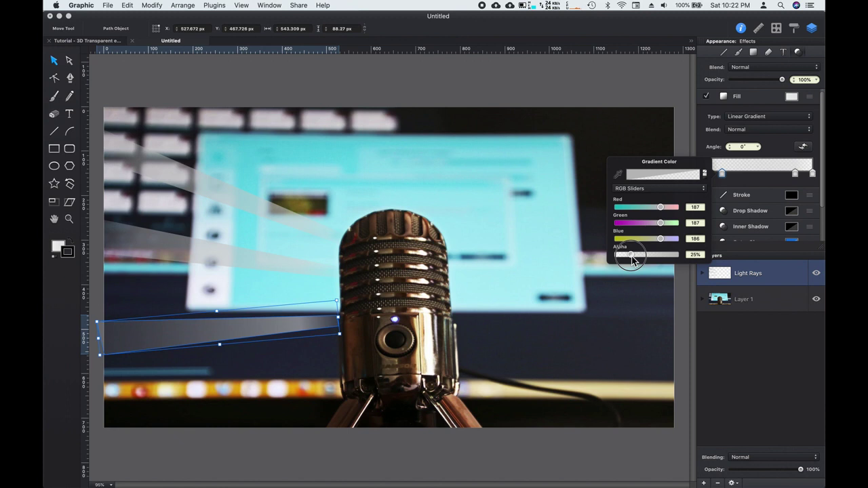
left_click_drag(632, 258, 629, 260)
left_click(724, 178)
left_click(796, 175)
left_click_drag(726, 259, 705, 262)
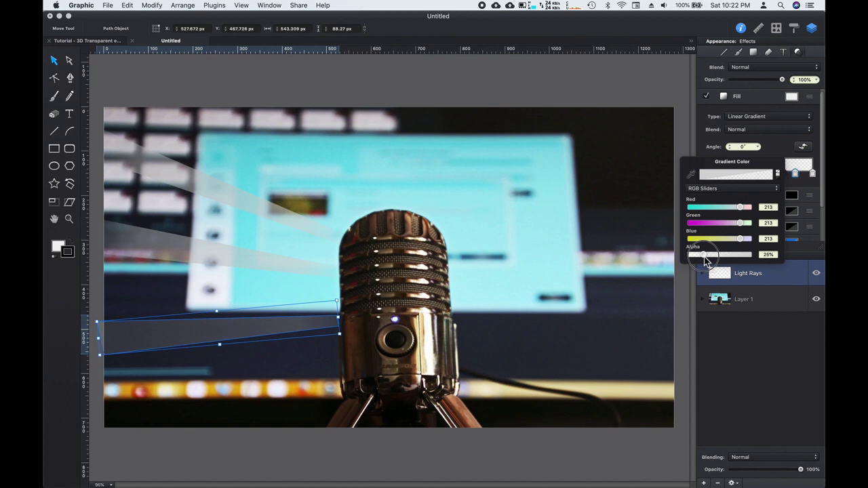
left_click_drag(706, 262, 704, 262)
left_click(797, 174)
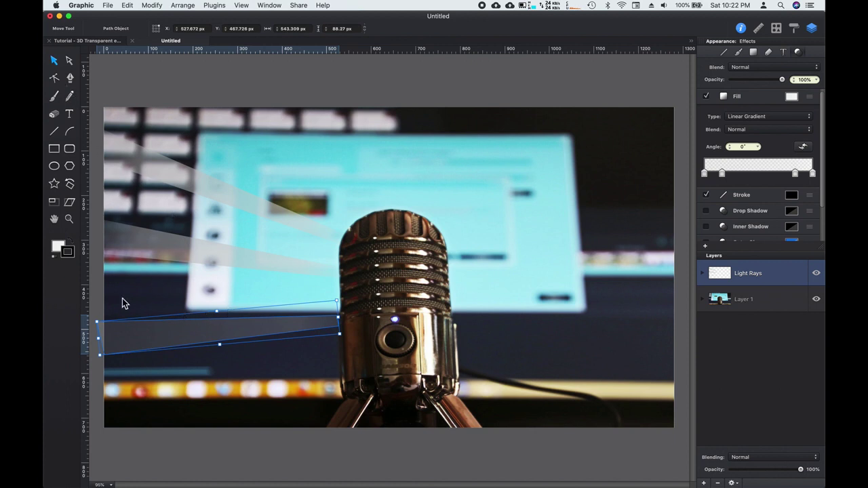
Step: Move the third ray's upper outer corner onto the canvas's left edge and align its upper inner corner above the lower one
left_click(70, 61)
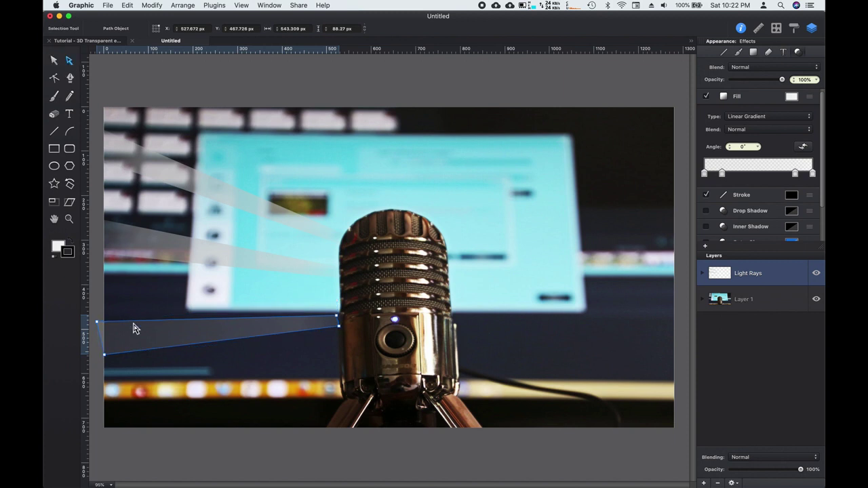
left_click_drag(99, 324, 105, 320)
left_click(103, 354, "shift")
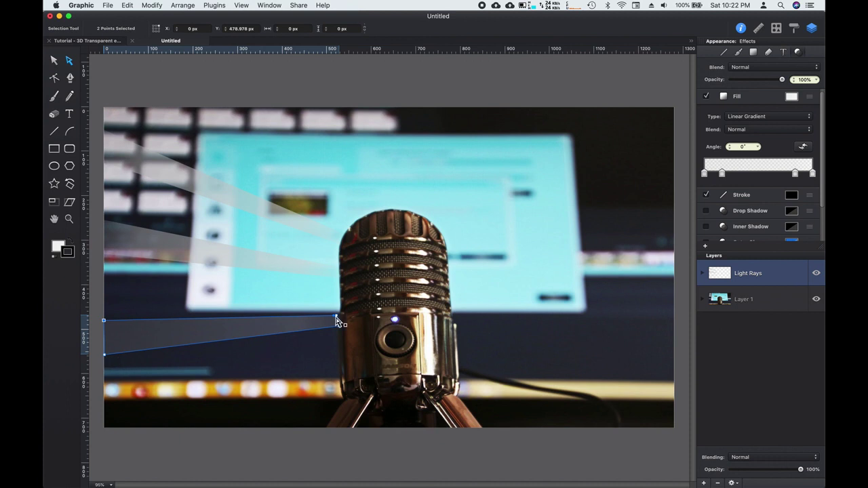
left_click_drag(336, 318, 339, 316)
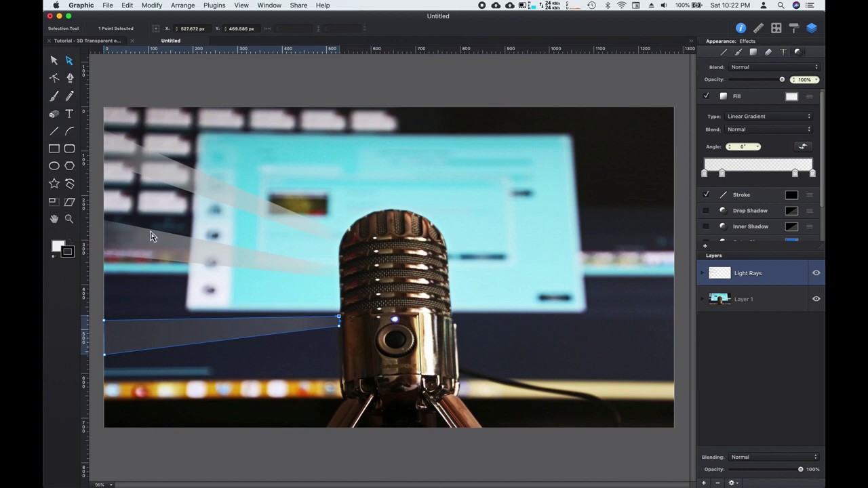
Step: Straighten the third ray's curved inner end and upper edge by realigning the upper inner point's handles with the Convert tool
left_click(68, 218)
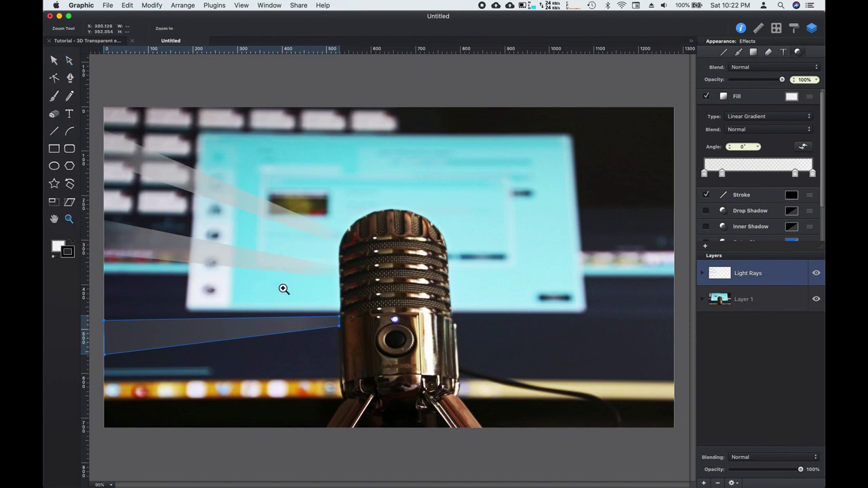
left_click(374, 347)
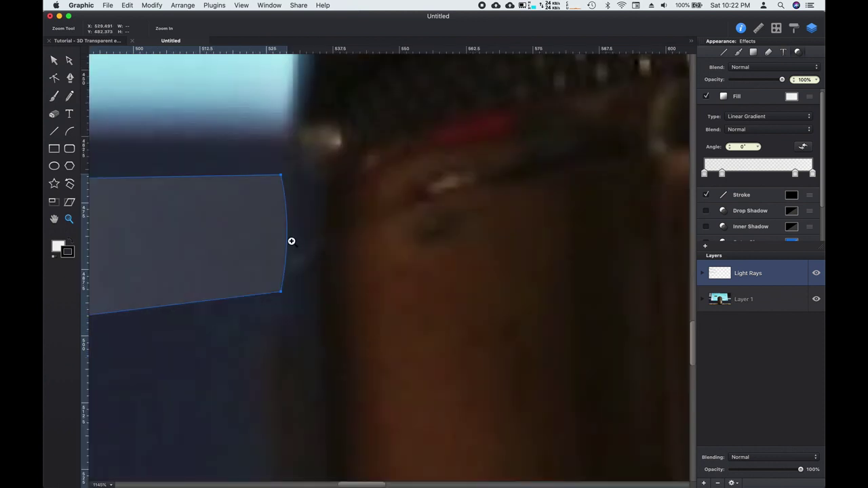
left_click(69, 61)
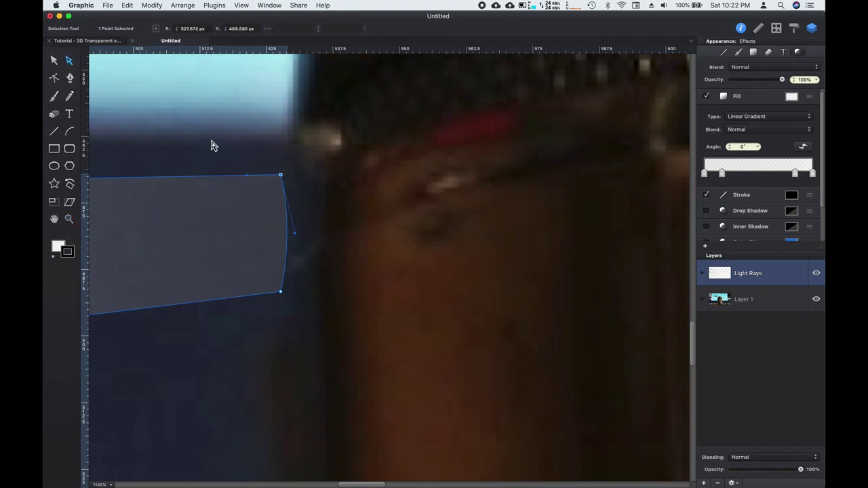
left_click(295, 239)
left_click_drag(294, 237, 307, 228)
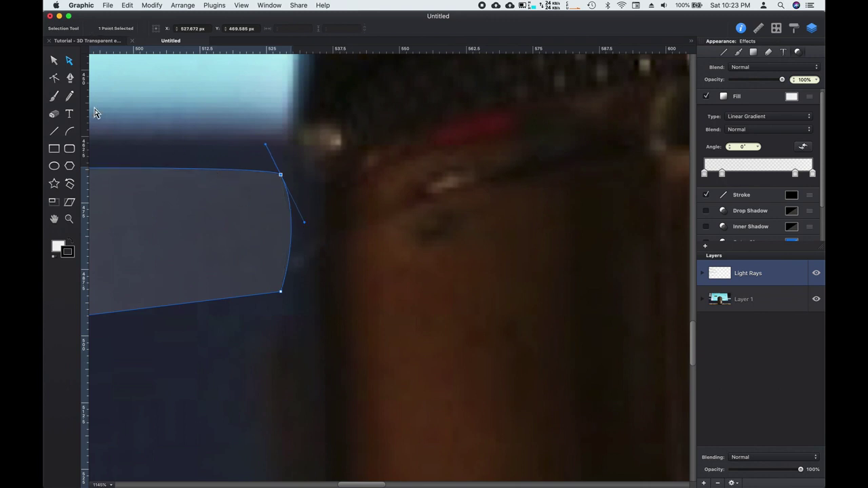
left_click(55, 79)
left_click_drag(267, 146, 248, 170)
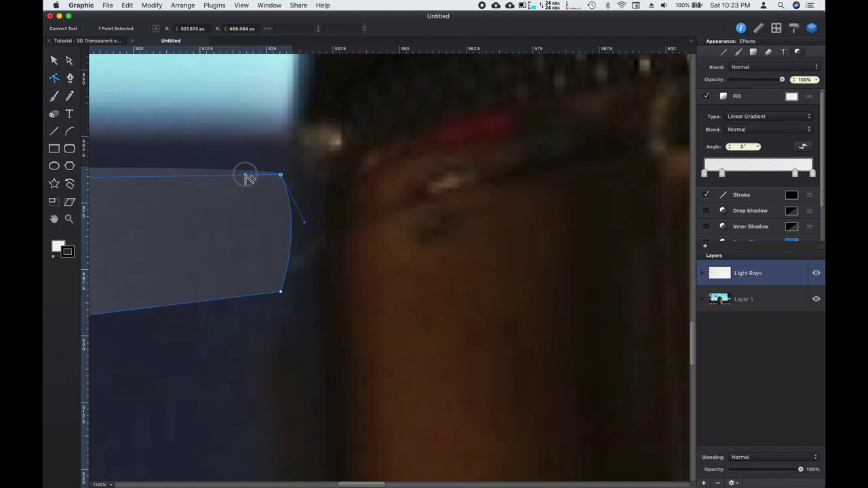
left_click_drag(248, 178, 252, 184)
left_click_drag(304, 225, 281, 230)
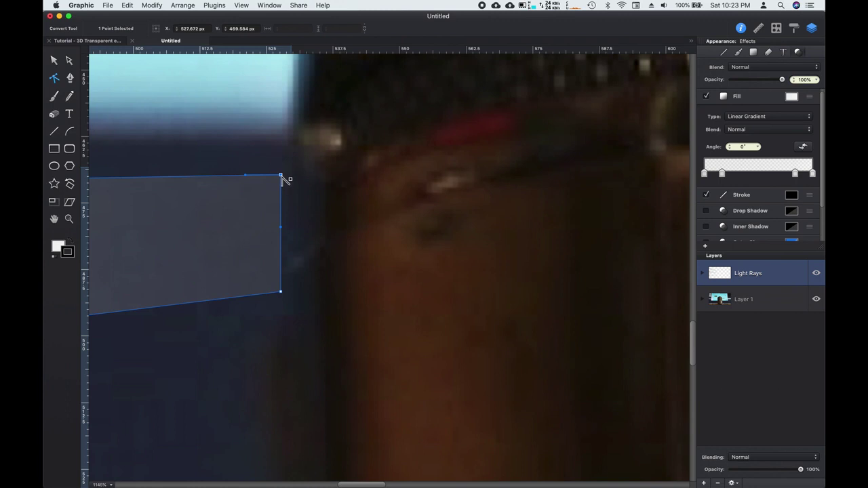
mouse_move(281, 175)
left_mouse_down()
mouse_move(292, 179)
mouse_move(281, 176)
left_mouse_up()
Step: Extend the third ray's two inner corner points to the microphone's edge at X about 535.5 px, then deselect the ray
left_click(69, 61)
left_click_drag(282, 175, 322, 180)
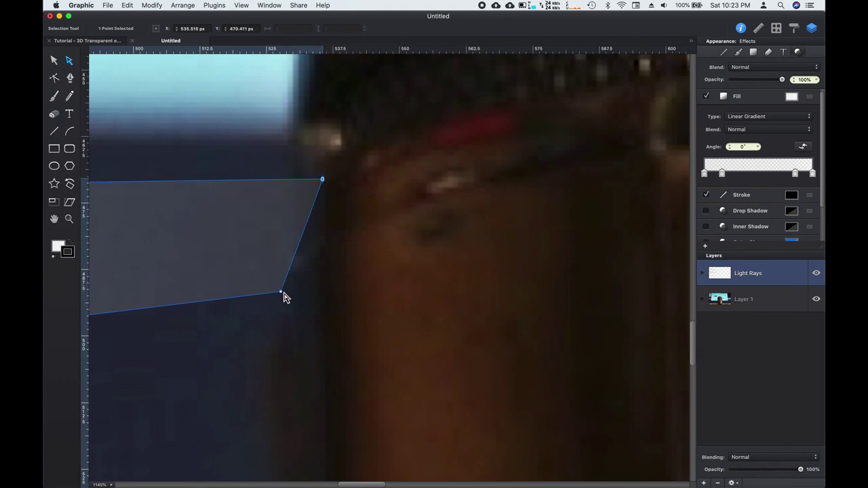
left_click_drag(283, 293, 323, 289)
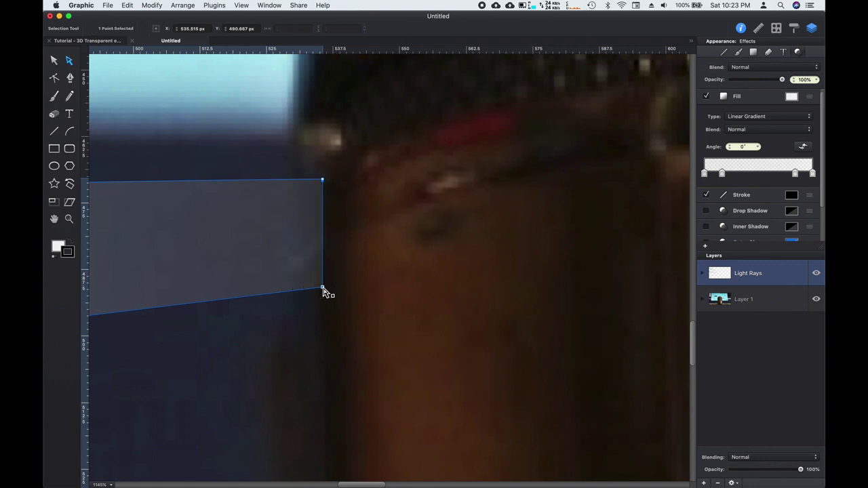
left_click(55, 63)
key("super+0")
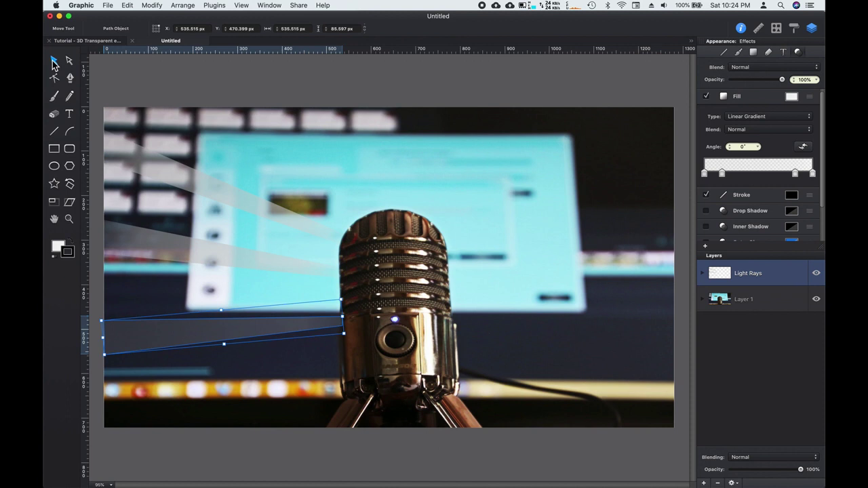
left_click(249, 85)
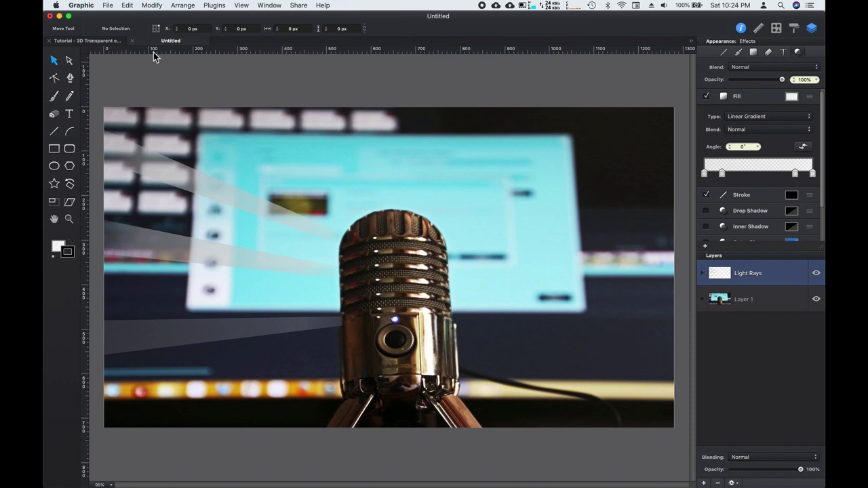
Step: Switch to the Tutorial - 3D Transparent effect document, hide Demo Ray Highlights and Demo Light Rays, and show the Light Rays layer
left_click(96, 42)
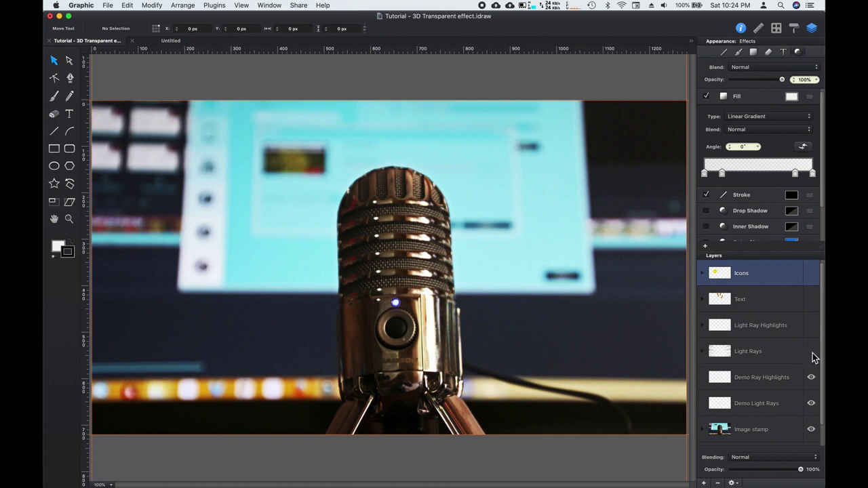
left_click(811, 377)
left_click(811, 403)
left_click(812, 352)
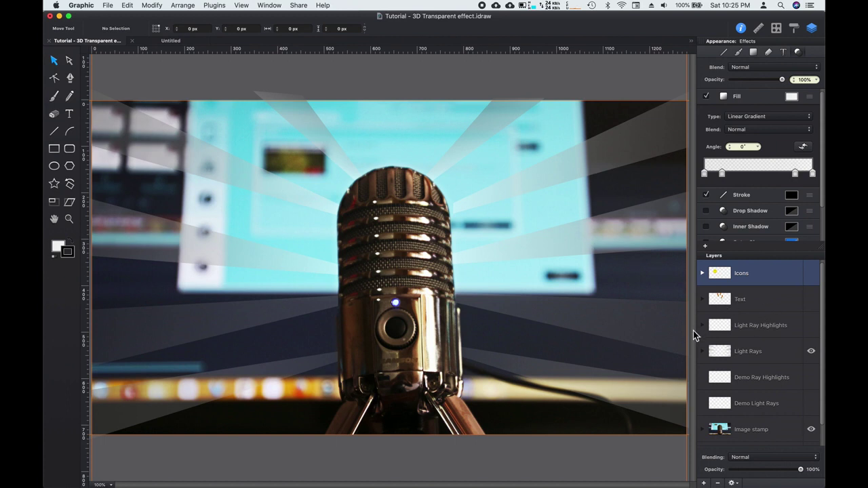
Step: Draw a 3-point star as a triangle about 122 × 106 px on the Demo Ray Highlights layer, near the canvas's left edge
left_click(763, 378)
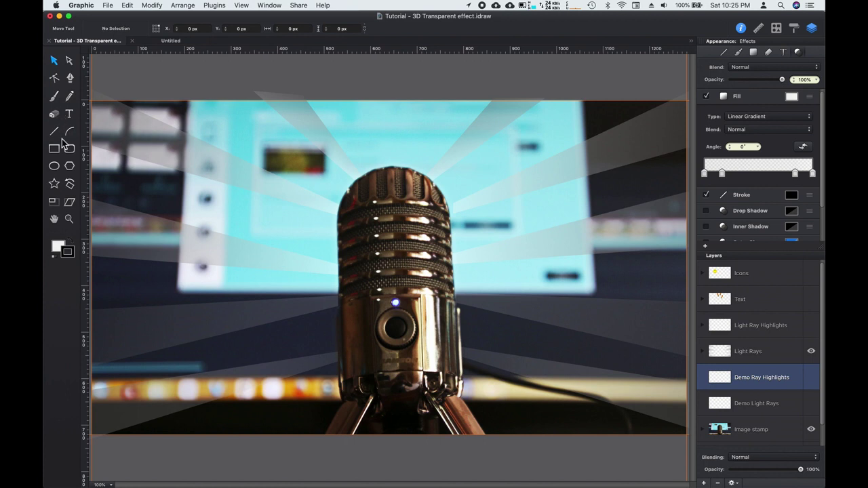
left_click(55, 184)
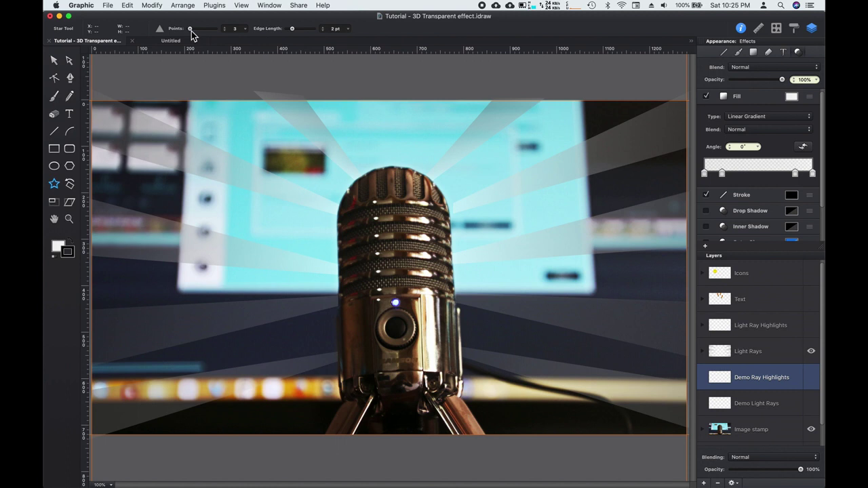
mouse_move(191, 31)
left_mouse_down()
mouse_move(220, 34)
mouse_move(192, 32)
left_mouse_up()
left_click_drag(128, 215, 157, 234)
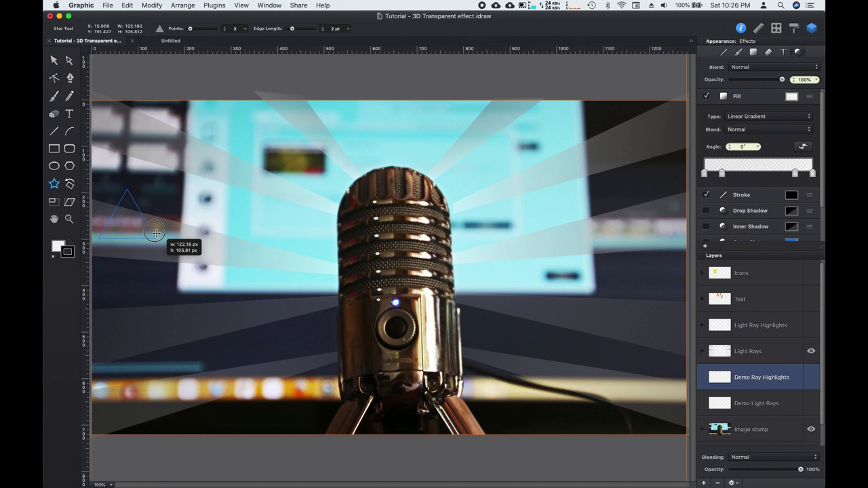
left_click_drag(156, 234, 156, 234)
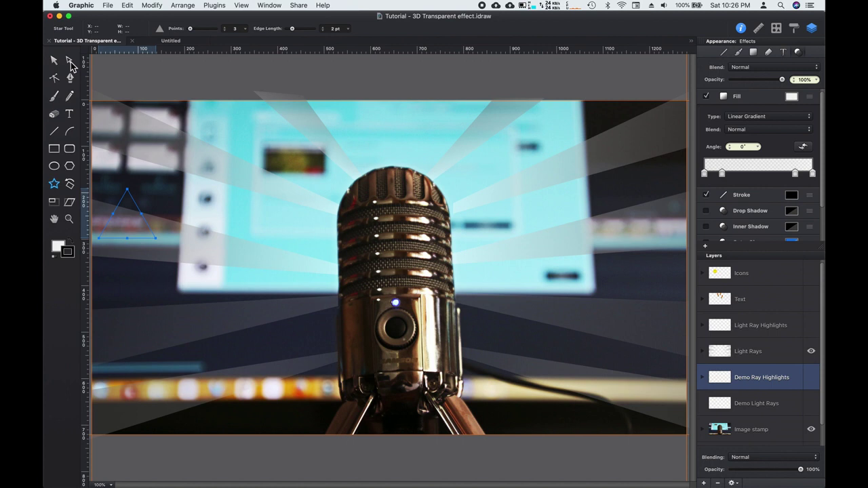
Step: Remove the triangle's extra edge points and stretch its right corner toward the microphone along the gap between the left rays
left_click(70, 63)
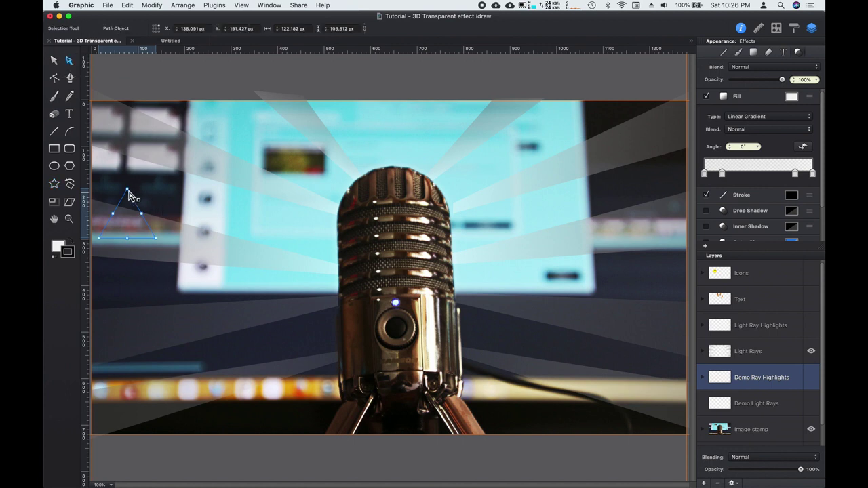
left_click_drag(129, 190, 123, 198)
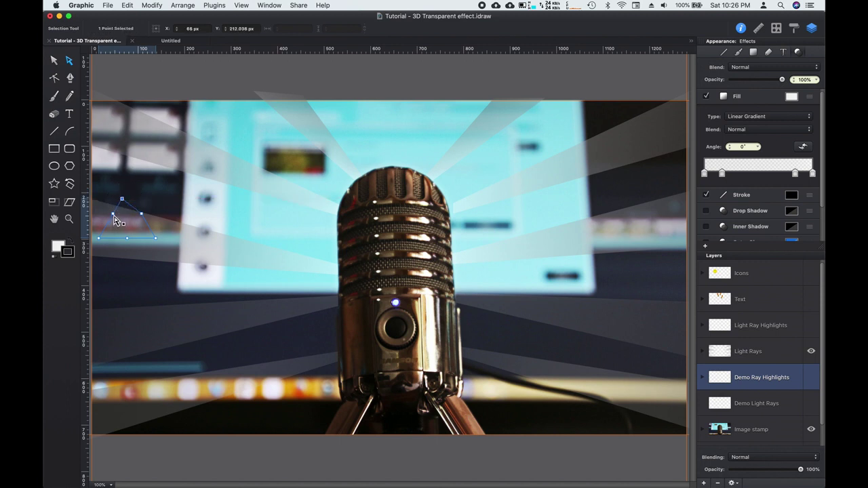
left_click(113, 215)
key("Escape")
left_click(142, 216)
left_click_drag(143, 215, 261, 247)
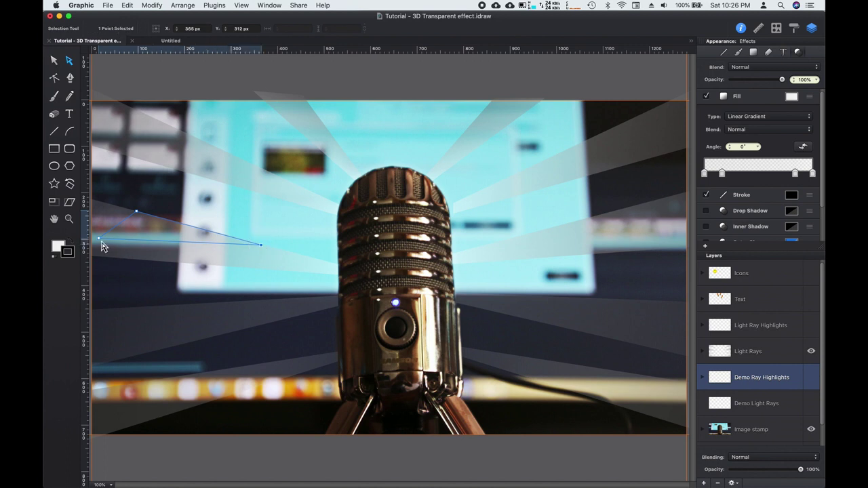
Step: Narrow the triangle into a thin sliver about 314 px wide and 84 px high, with its tip pointing toward the microphone
left_click_drag(101, 240, 134, 218)
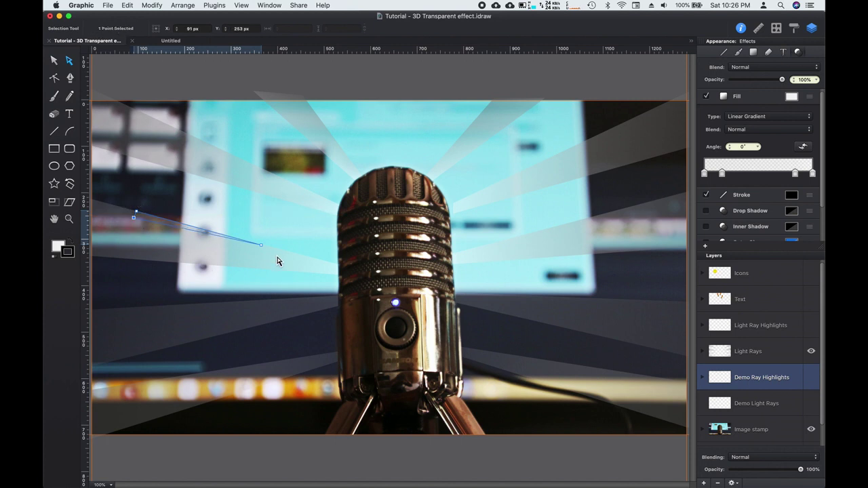
left_click_drag(264, 248, 280, 253)
left_click_drag(280, 253, 281, 252)
left_click(56, 62)
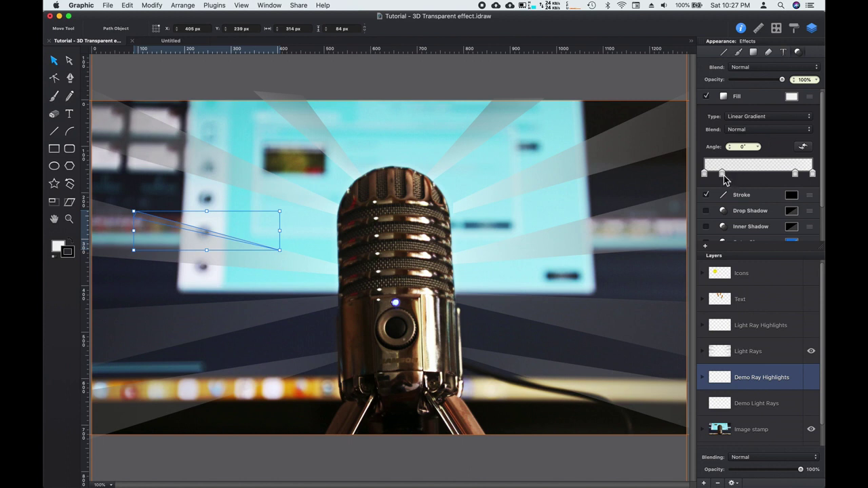
Step: Brighten the sliver's first gradient stop by setting red and green to 255, adjusting blue, and setting alpha to 80%
left_click(705, 175)
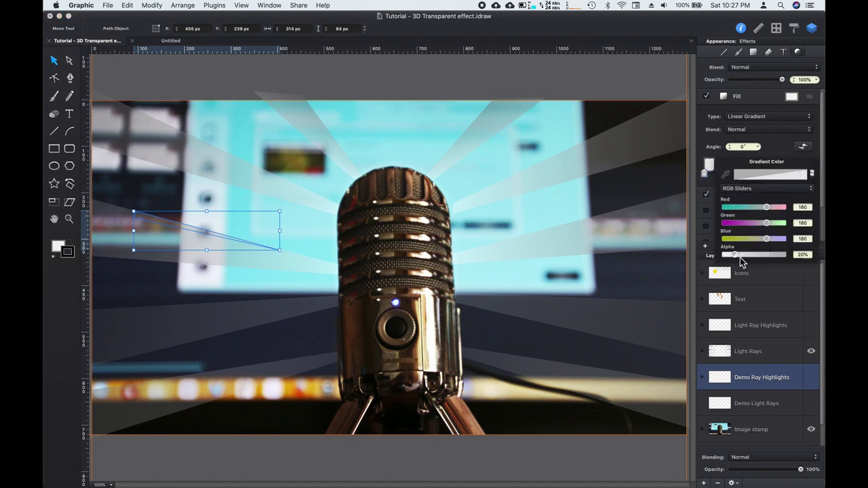
left_click_drag(736, 255, 775, 262)
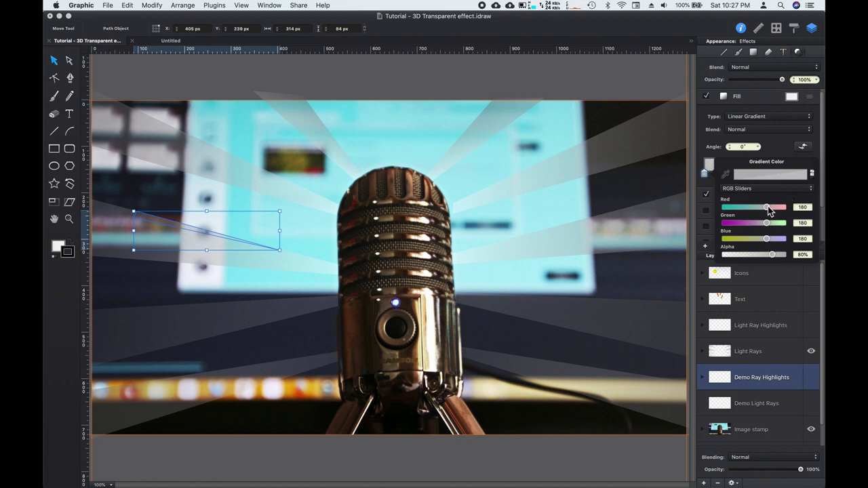
left_click_drag(768, 206, 769, 243)
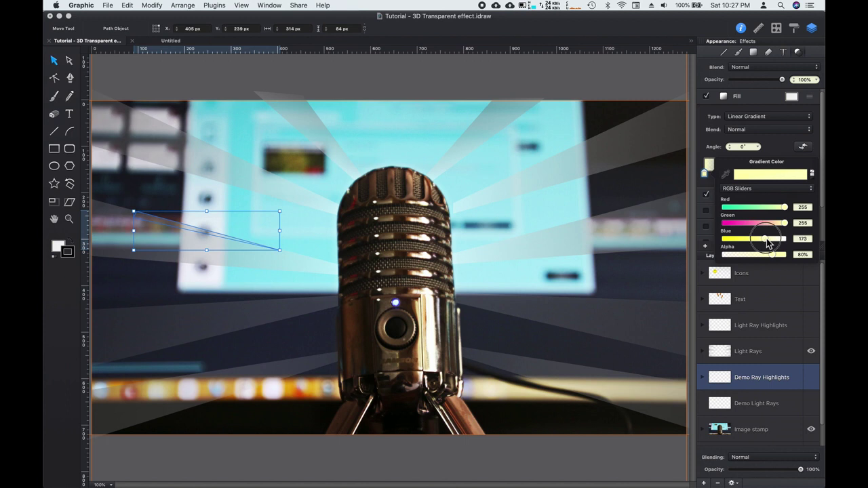
left_click(707, 178)
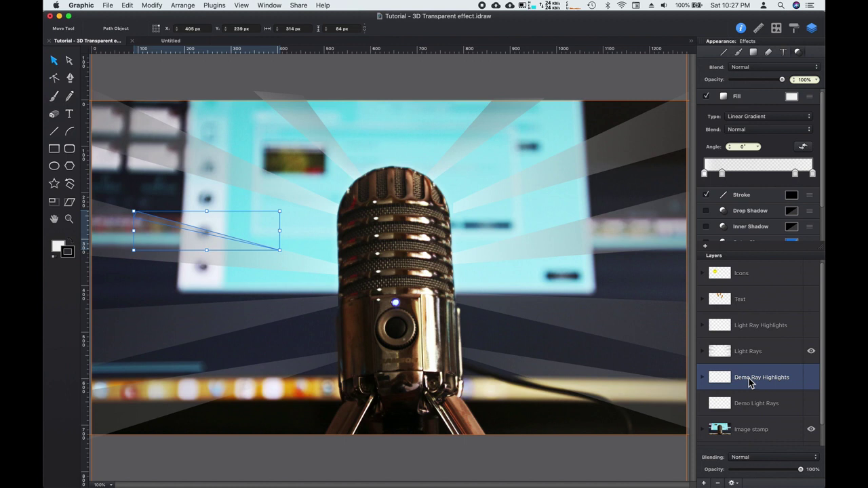
Step: Place the Demo Ray Highlights layer above Light Rays, select its sliver shape, and make the layer visible
left_click_drag(751, 384, 749, 345)
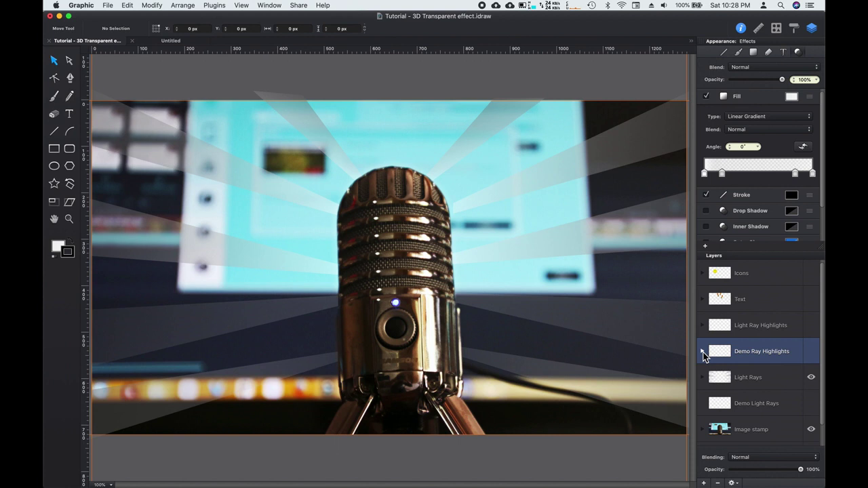
left_click(703, 353)
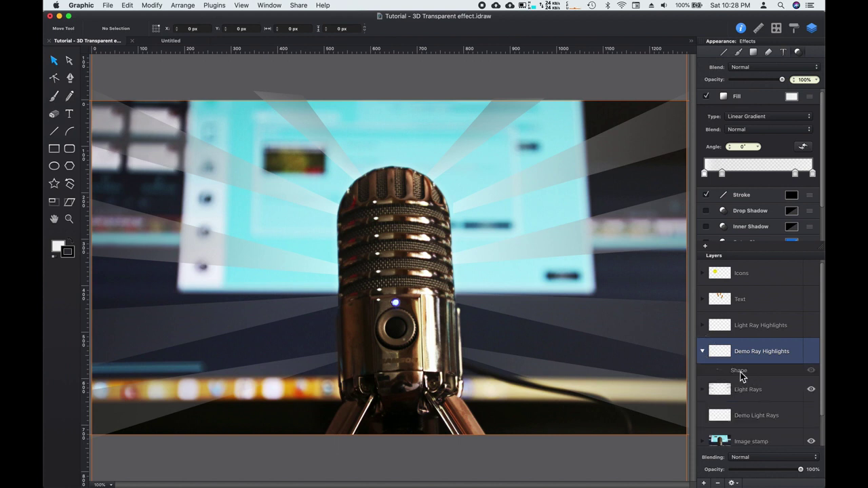
left_click(739, 372)
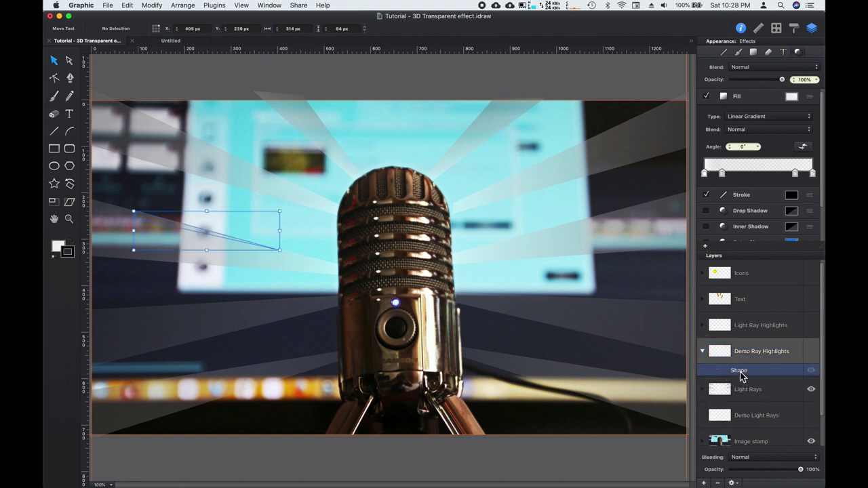
left_click(812, 353)
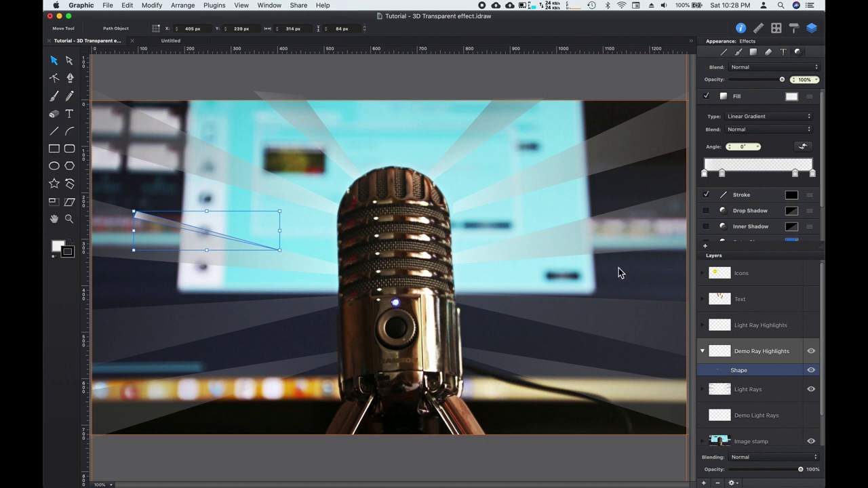
Step: Set the second stop of the sliver's gradient to red, green and blue 255 with 80% alpha
left_click(723, 175)
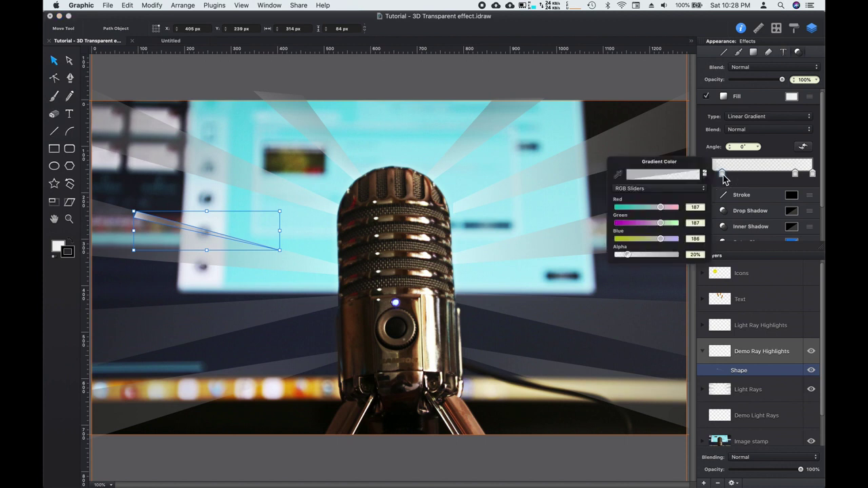
left_click_drag(628, 256, 667, 263)
left_click_drag(662, 207, 686, 246)
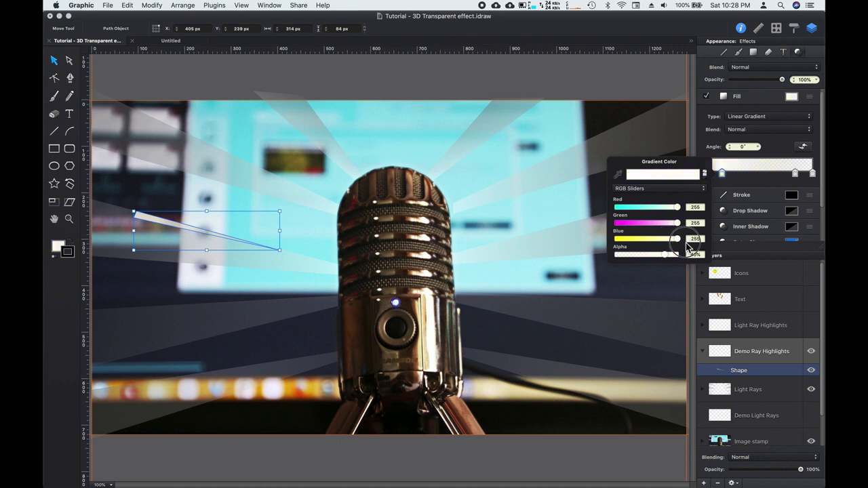
left_click(723, 175)
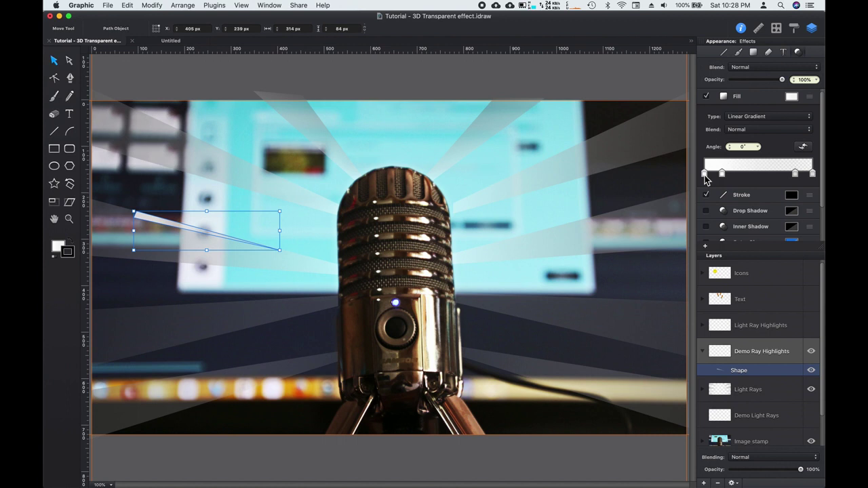
Step: Lower the alpha of the sliver gradient's first stop to 0%
left_click(705, 175)
left_click_drag(776, 262, 721, 262)
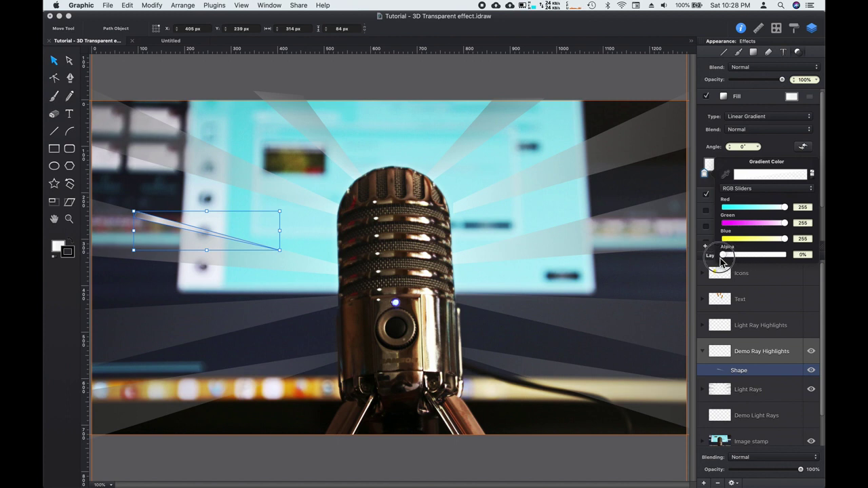
left_click(704, 174)
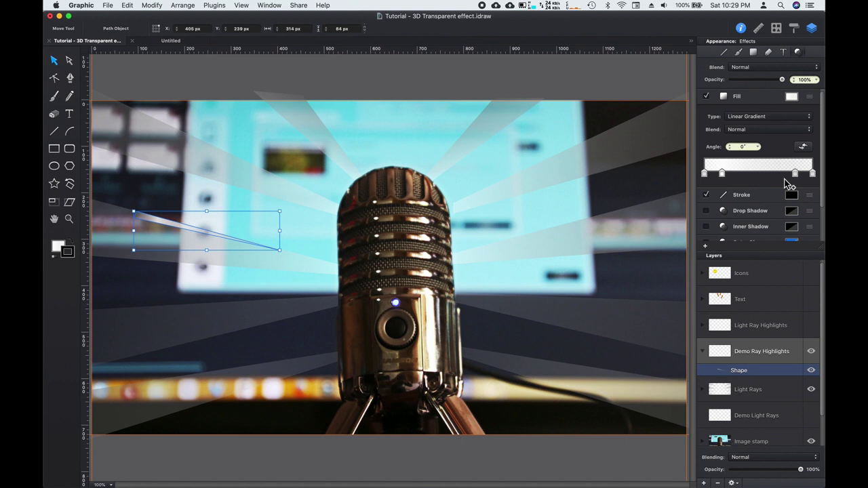
Step: Set the third gradient stop to red, green and blue 255 with 80% alpha, and make the last stop fully transparent
left_click(797, 174)
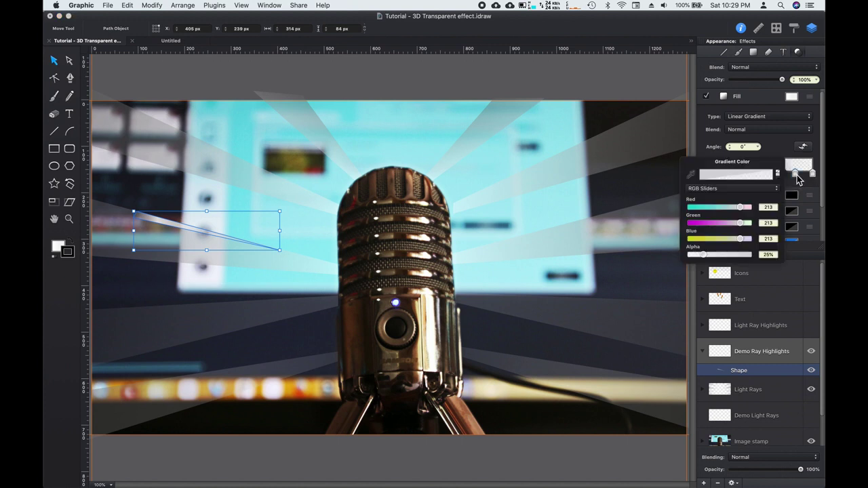
left_click_drag(705, 259, 757, 214)
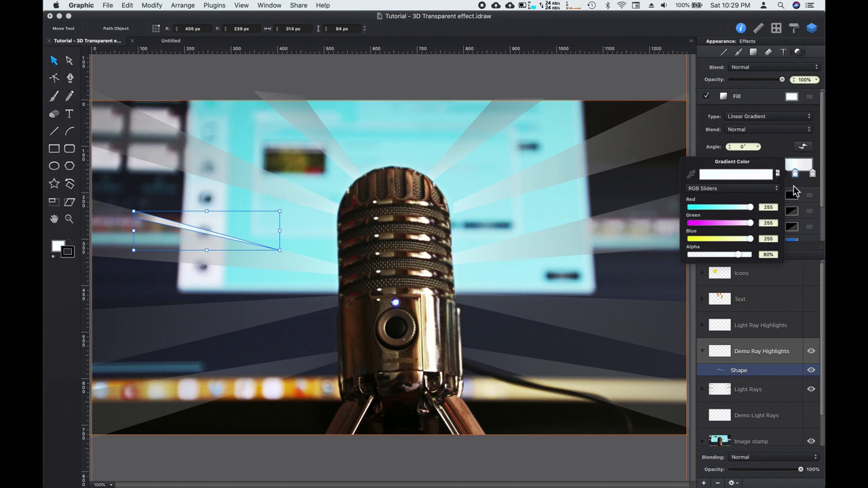
left_click(812, 175)
left_click(814, 174)
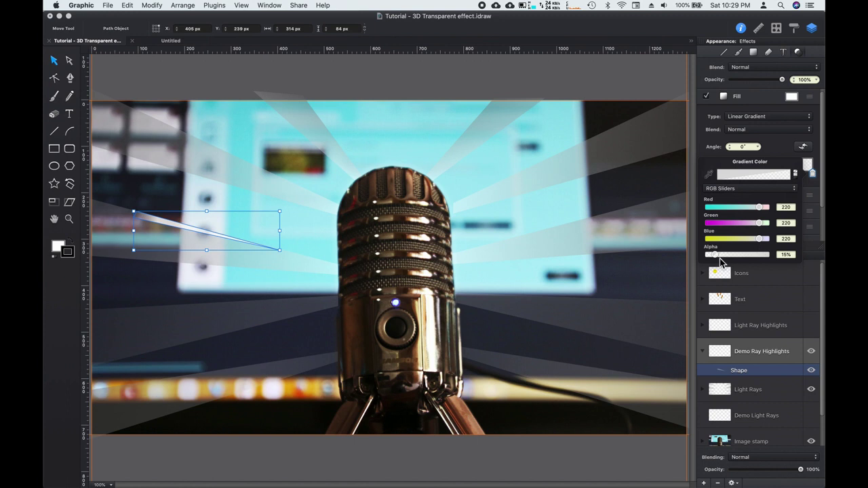
left_click_drag(716, 255, 705, 255)
left_click(814, 178)
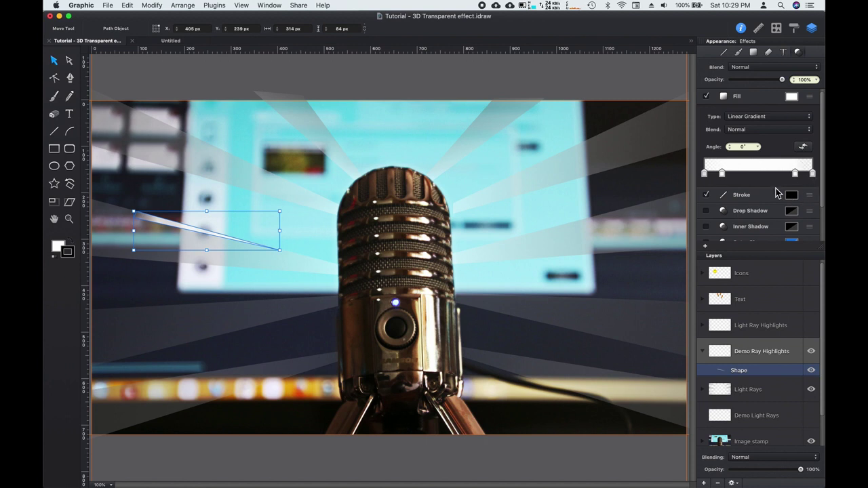
Step: Shift the gradient's second and third stops slightly toward its start, and deselect the sliver
left_click(723, 175)
mouse_move(723, 177)
left_mouse_down()
mouse_move(778, 180)
mouse_move(714, 176)
mouse_move(722, 177)
left_mouse_up()
left_click_drag(797, 178, 793, 178)
left_click(438, 85)
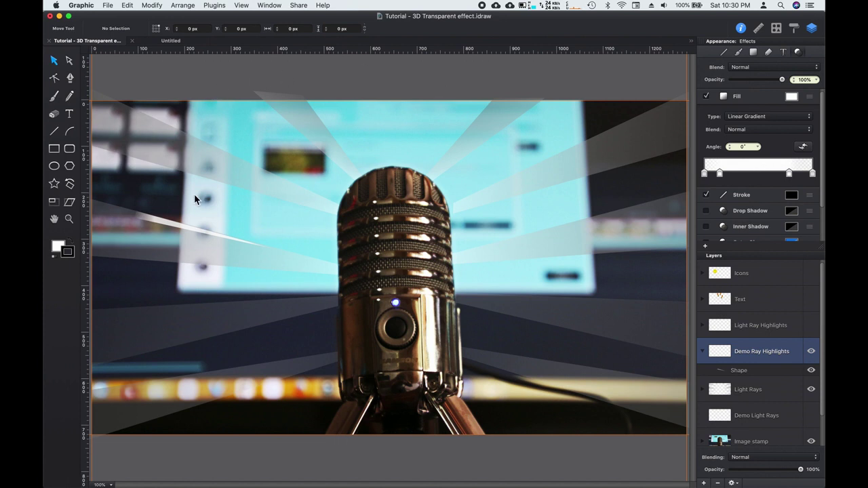
Step: Duplicate the white sliver and place the copy just below the original, at about X 400 px and Y 252 px
left_click(172, 227)
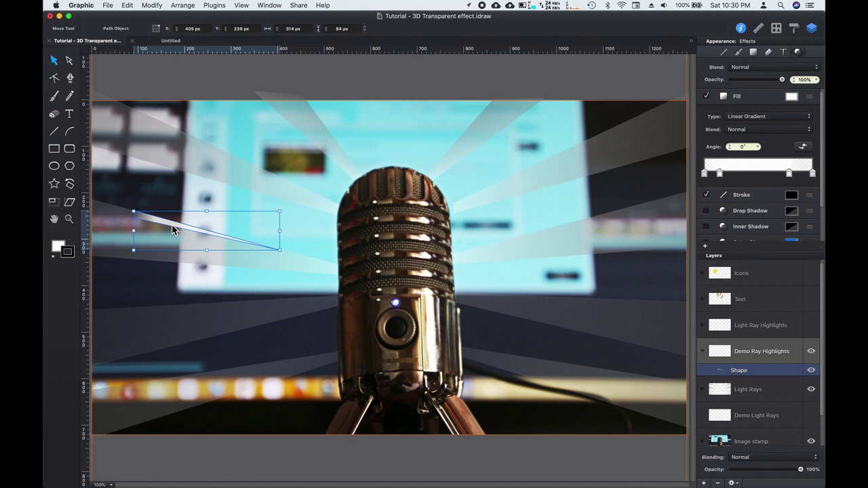
key("super+d")
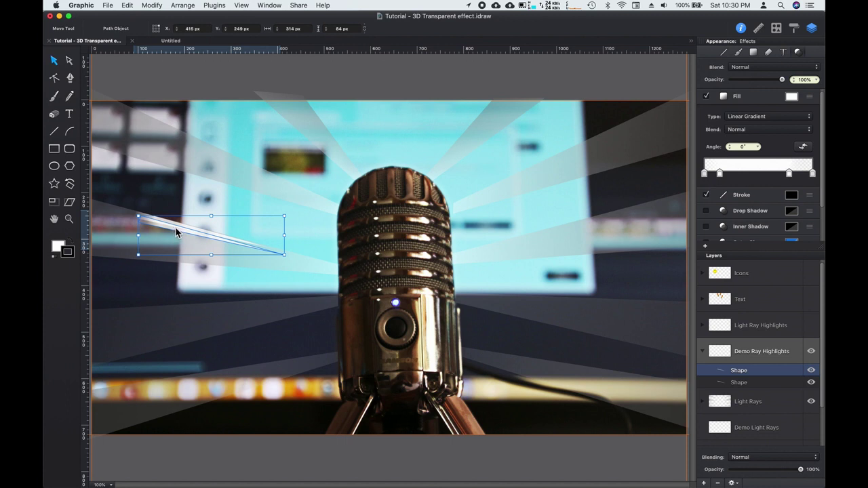
left_click(70, 220)
left_click_drag(126, 197, 300, 272)
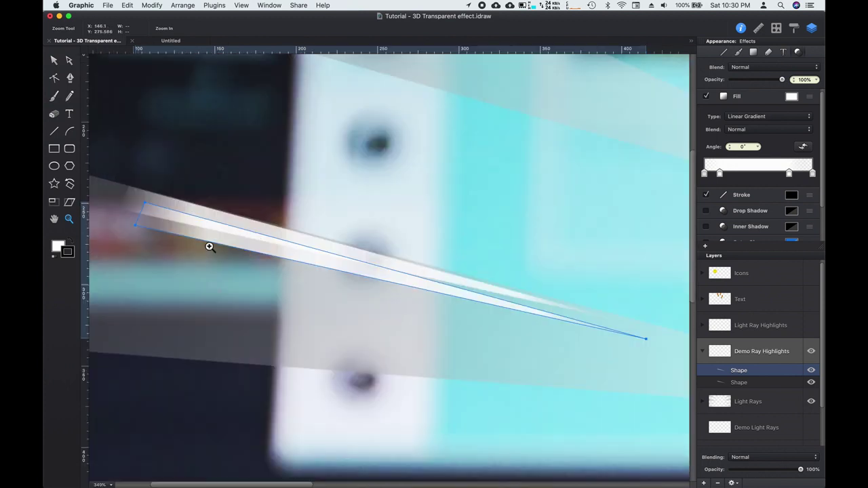
left_click(54, 60)
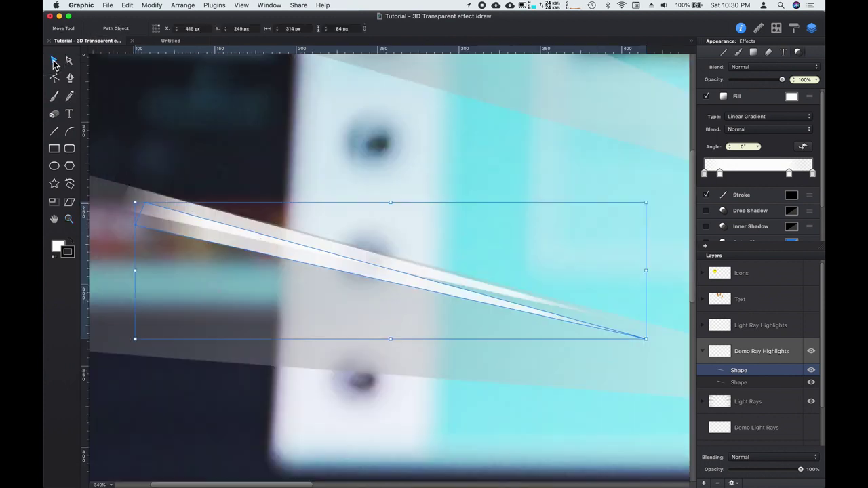
left_click_drag(235, 240, 211, 245)
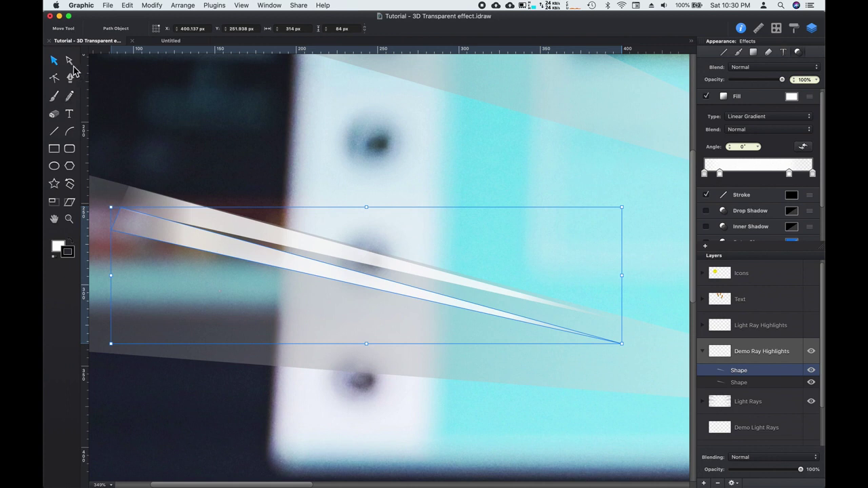
Step: Pull the copy's tip back to the original's lower edge and adjust its wide-end points, making it about 224 px wide and 50 px high
left_click(70, 62)
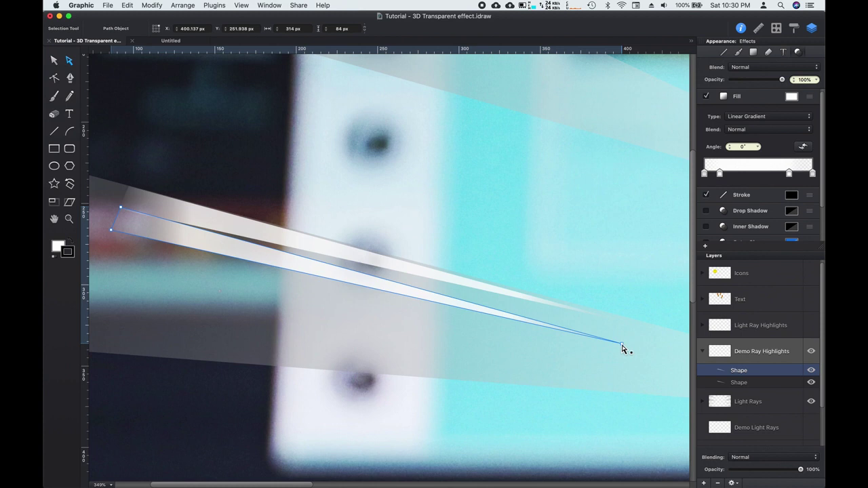
left_click_drag(622, 346, 485, 293)
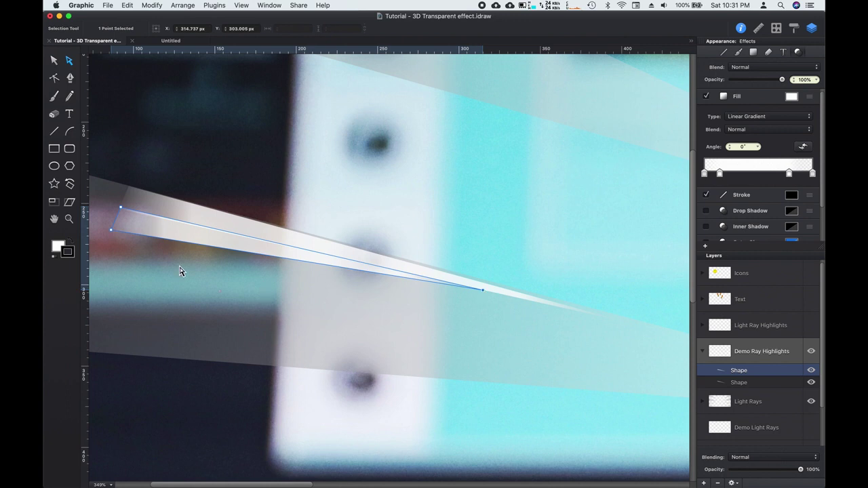
left_click_drag(112, 230, 121, 236)
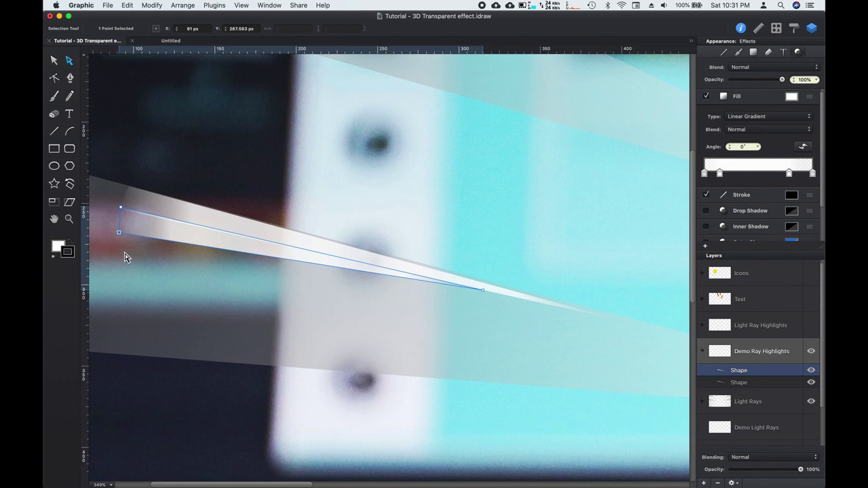
left_click(122, 210)
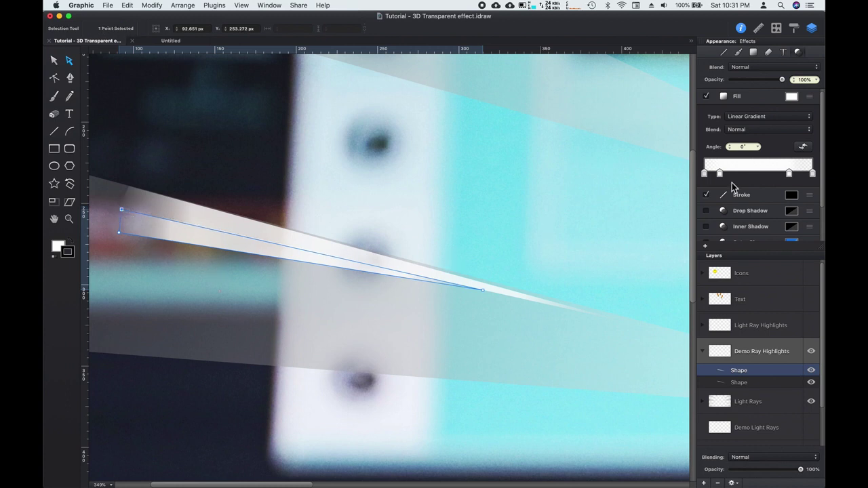
Step: Set the first gradient stop of the copied sliver to black, with red, green and blue at 0
left_click(54, 61)
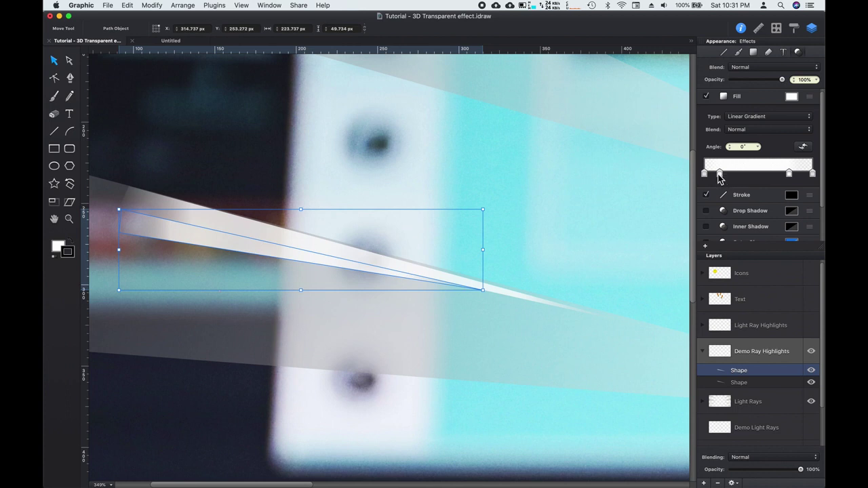
left_click(706, 175)
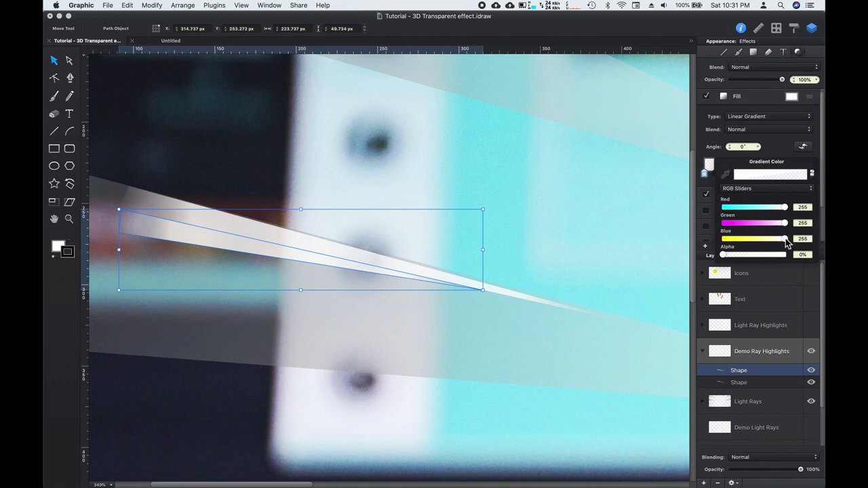
double_click(803, 207)
type("0")
double_click(804, 222)
type("0")
double_click(804, 239)
type("0")
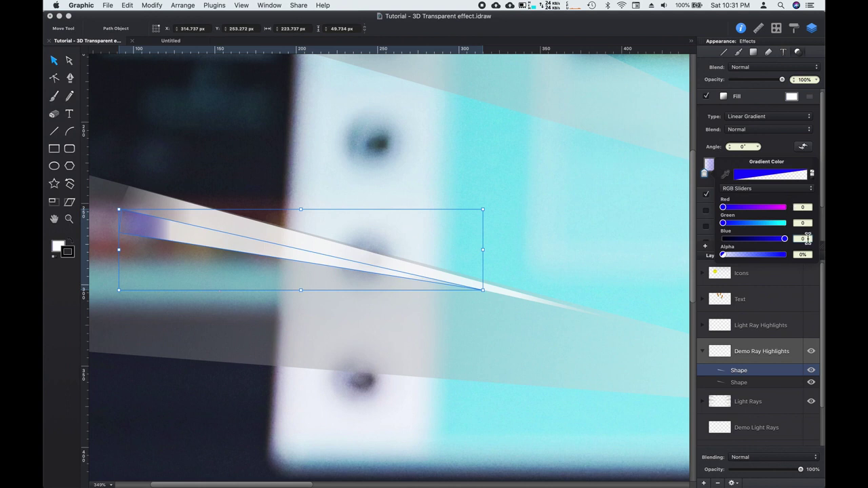
key("Return")
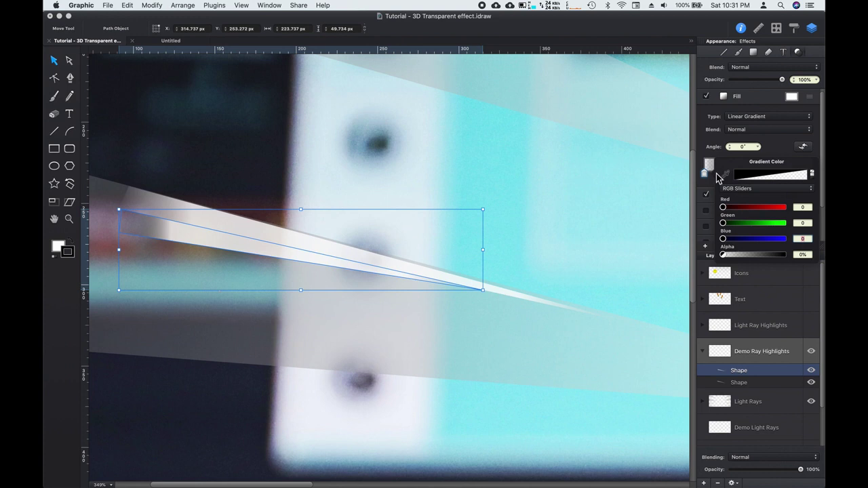
left_click_drag(707, 177, 722, 179)
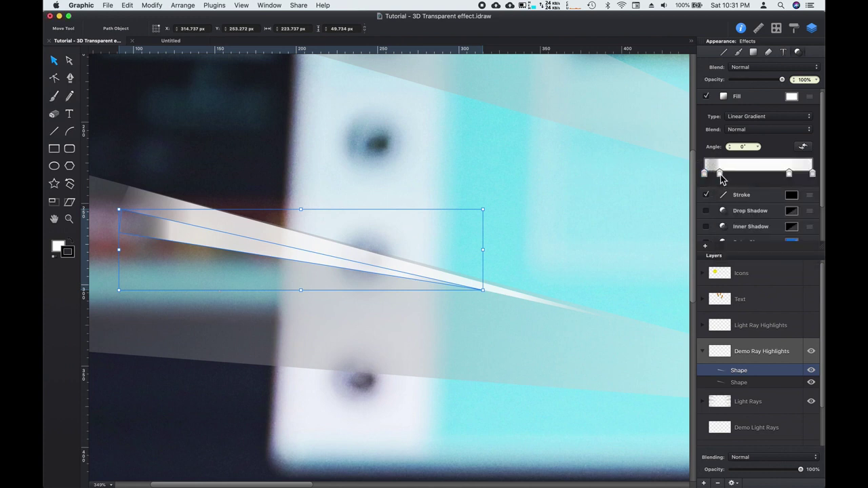
Step: Set the copy's second gradient stop to black with red, green and blue at 0, and move it to about 6%
left_click(721, 175)
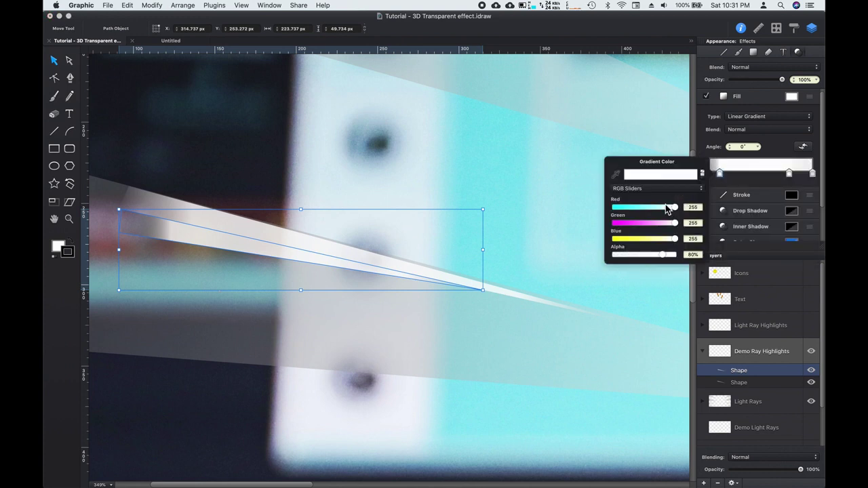
left_click_drag(668, 208, 613, 209)
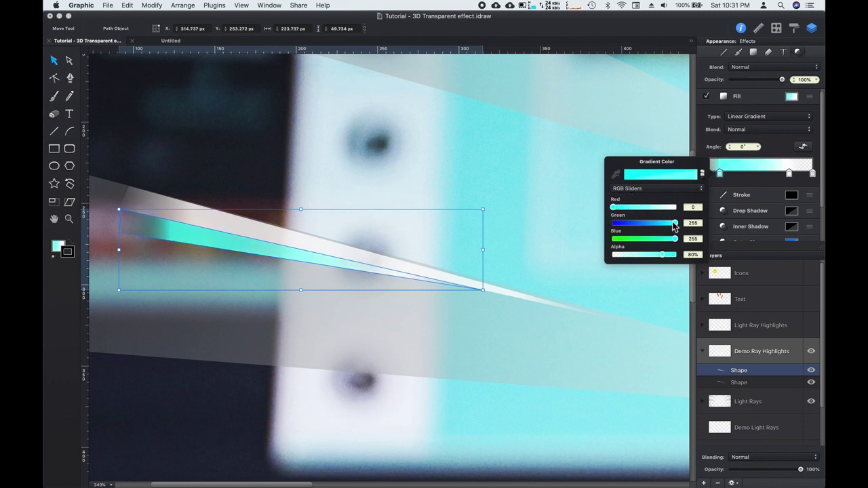
left_click_drag(676, 226, 615, 224)
left_click_drag(678, 239, 609, 247)
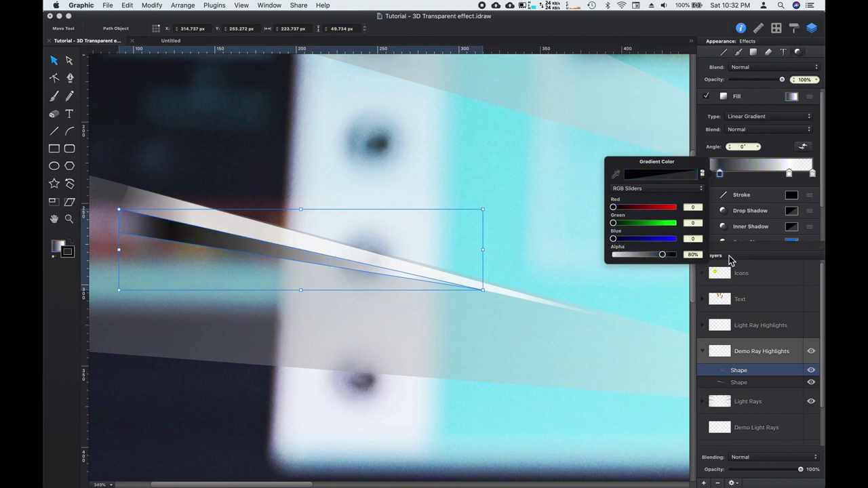
left_click(720, 174)
mouse_move(722, 175)
left_mouse_down()
mouse_move(710, 173)
mouse_move(713, 179)
left_mouse_up()
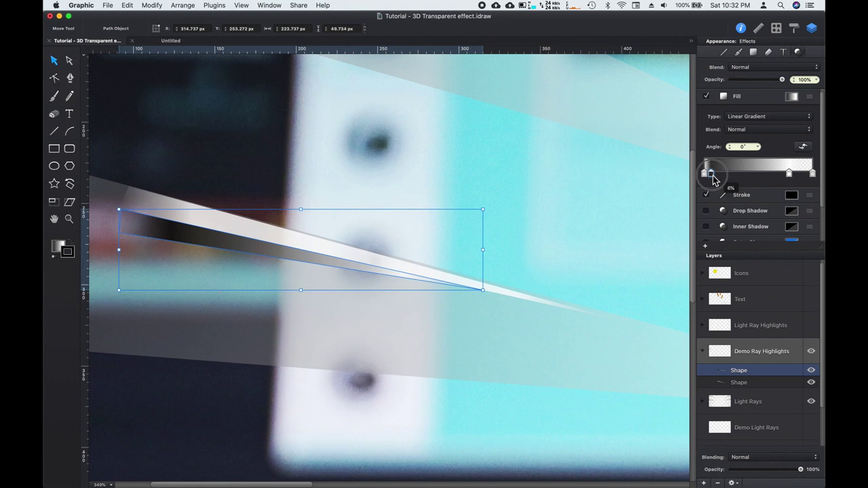
left_click_drag(713, 180, 714, 180)
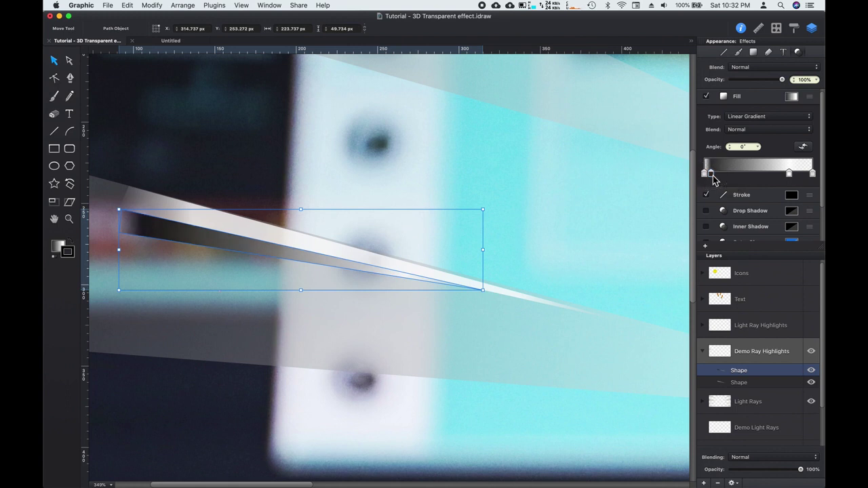
Step: Set the third gradient stop of the copied sliver to black, with red, green and blue at 0
left_click(790, 174)
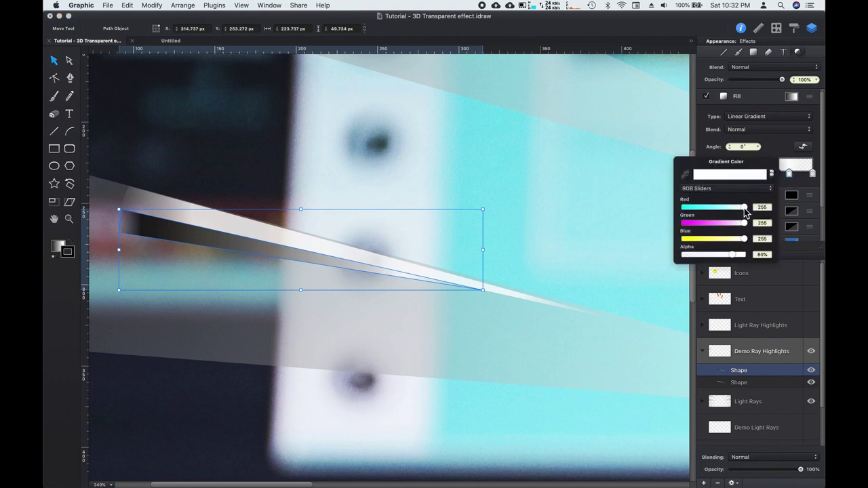
left_click_drag(744, 208, 671, 209)
left_click_drag(744, 223, 676, 227)
left_click_drag(744, 238, 677, 240)
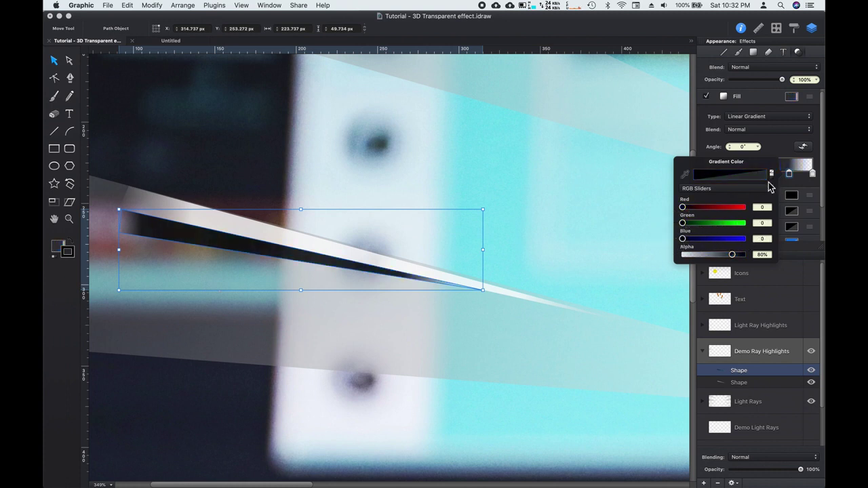
left_click(794, 178)
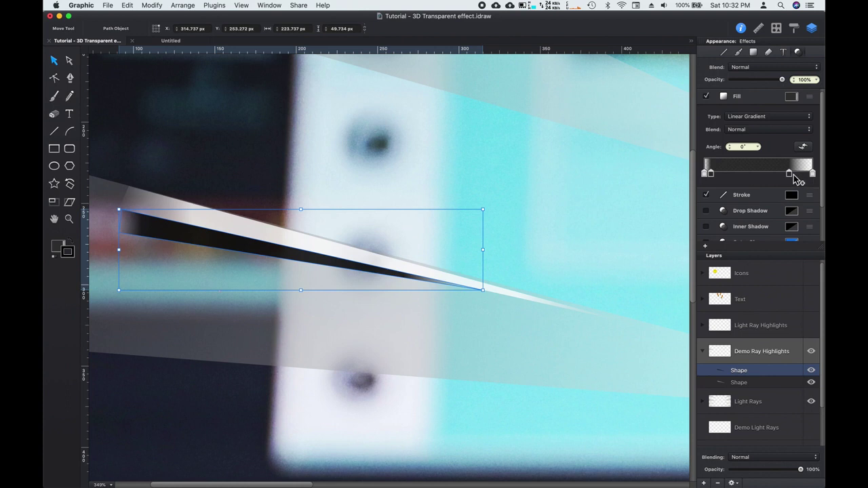
Step: Move the copy's two inner black gradient stops outward, almost onto the first and last stops
left_click_drag(791, 177, 811, 181)
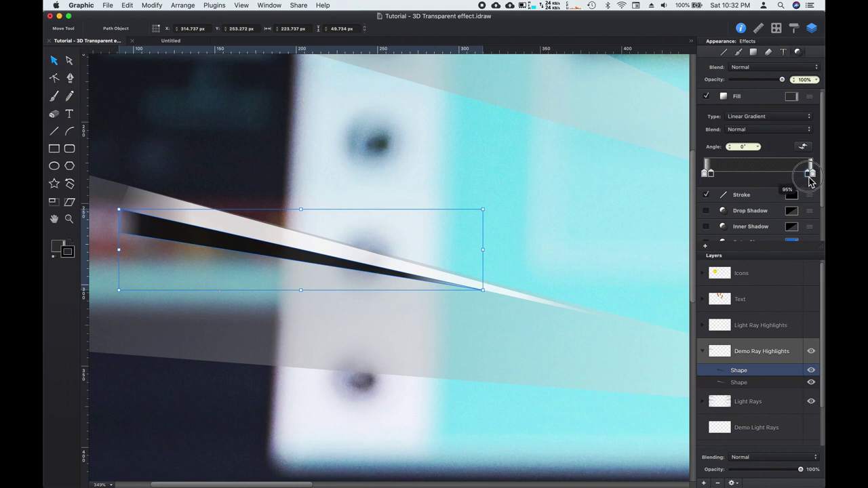
left_click_drag(810, 177, 811, 179)
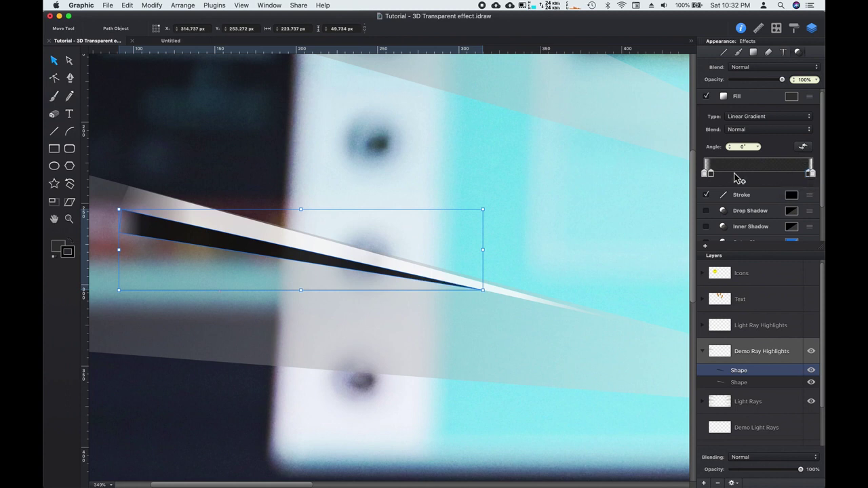
left_click_drag(713, 174, 707, 179)
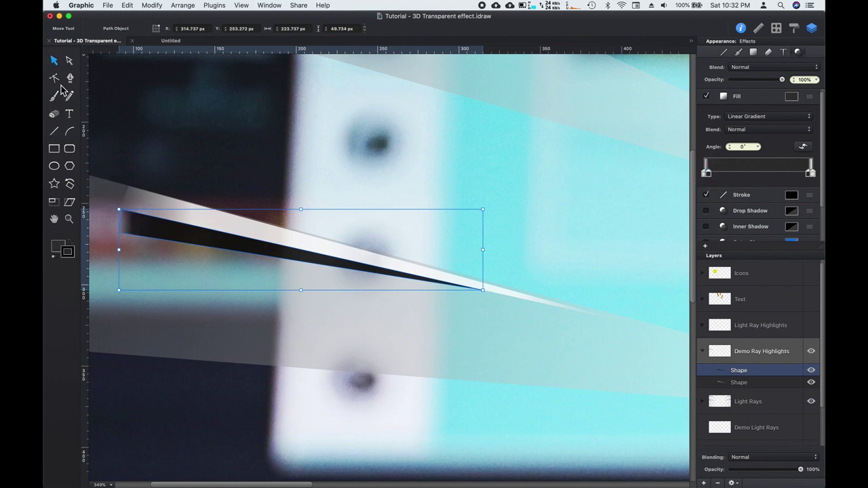
Step: Narrow the black sliver by moving its lower outer corner point up close to the upper one, to about X 94, Y 260 px
left_click(70, 60)
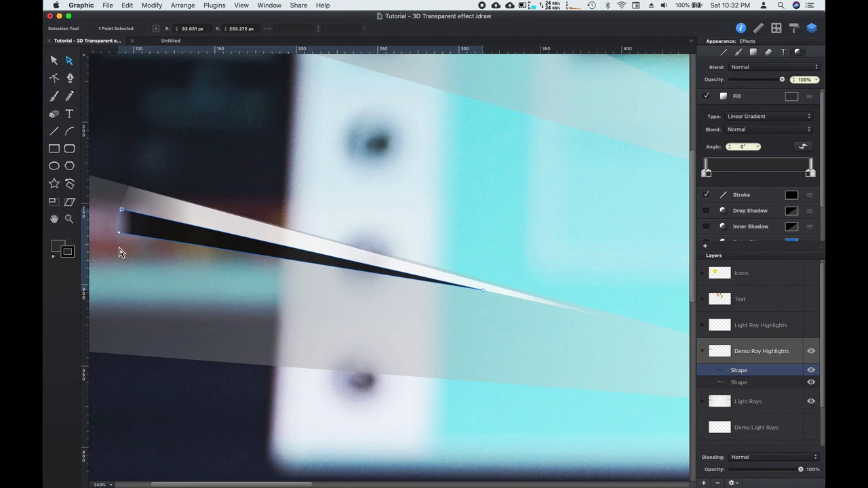
left_click_drag(119, 233, 122, 224)
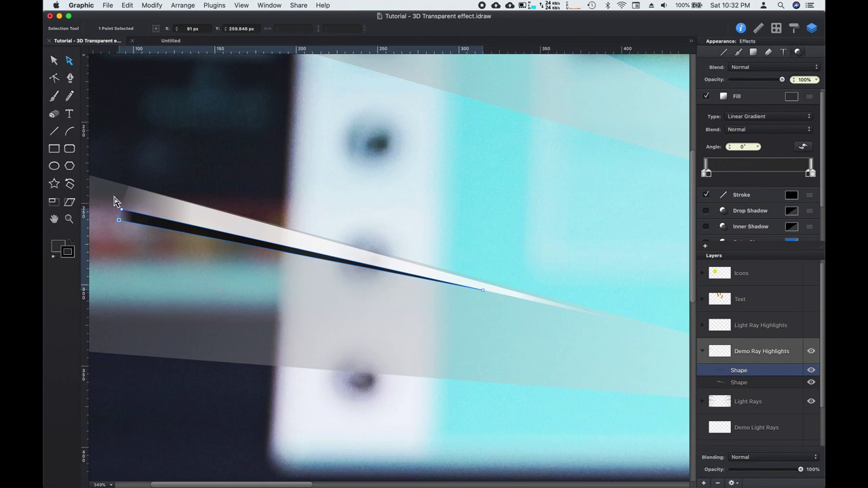
left_click_drag(122, 220, 125, 222)
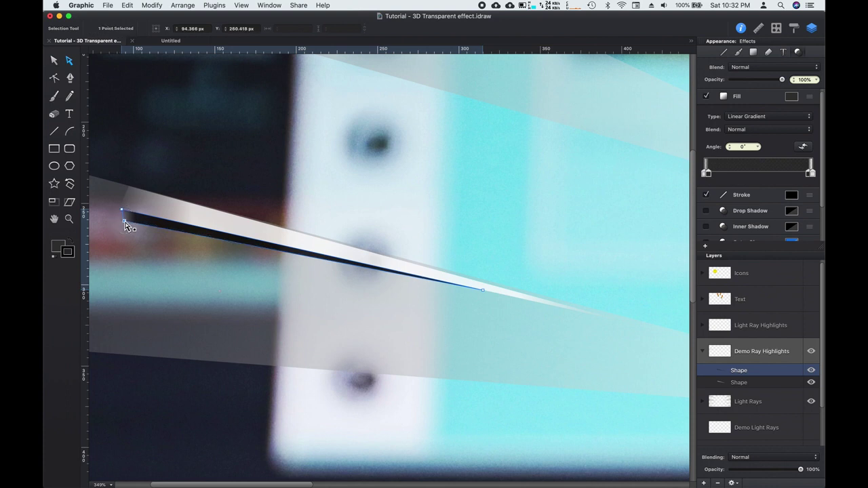
left_click(54, 61)
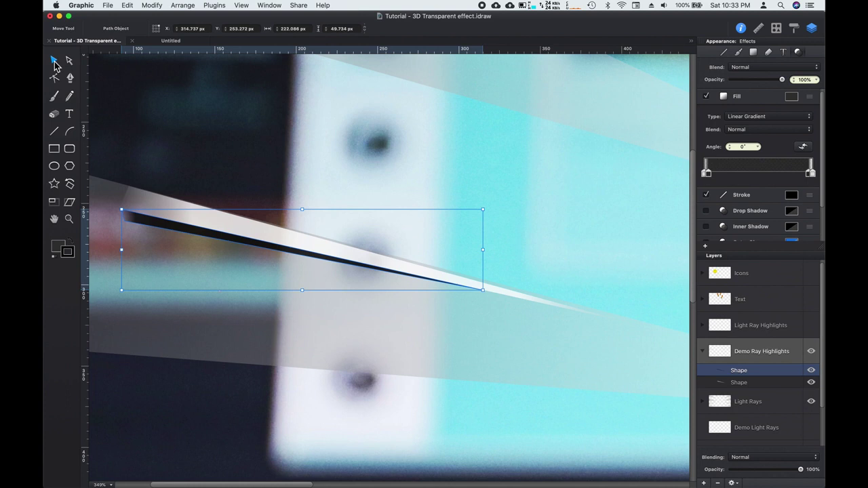
key("super+0")
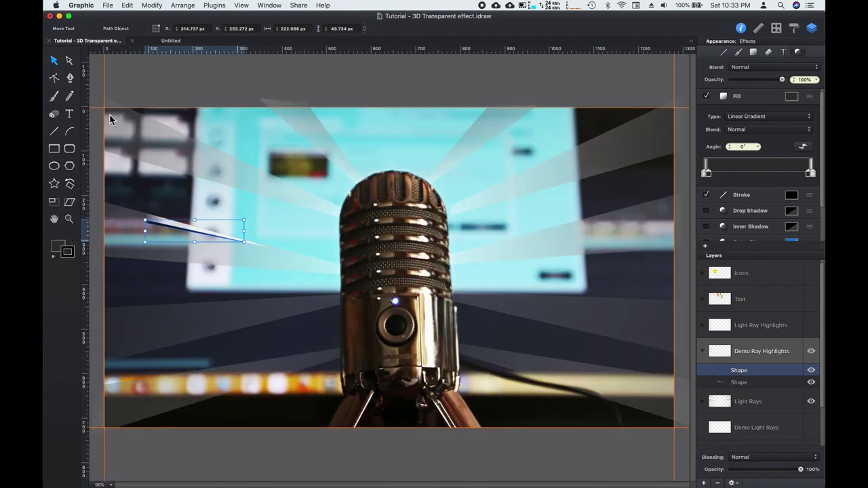
left_click(172, 91)
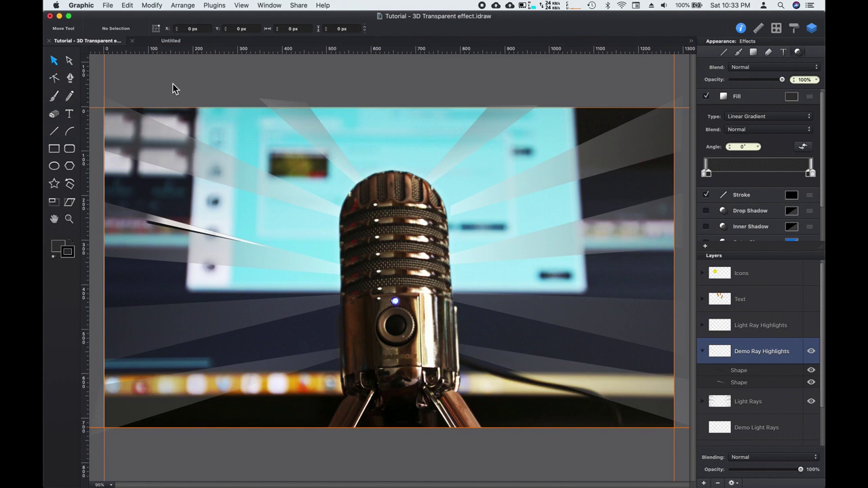
Step: Hide and collapse the Demo Ray Highlights layer and show the Light Ray Highlights layer
left_click(812, 353)
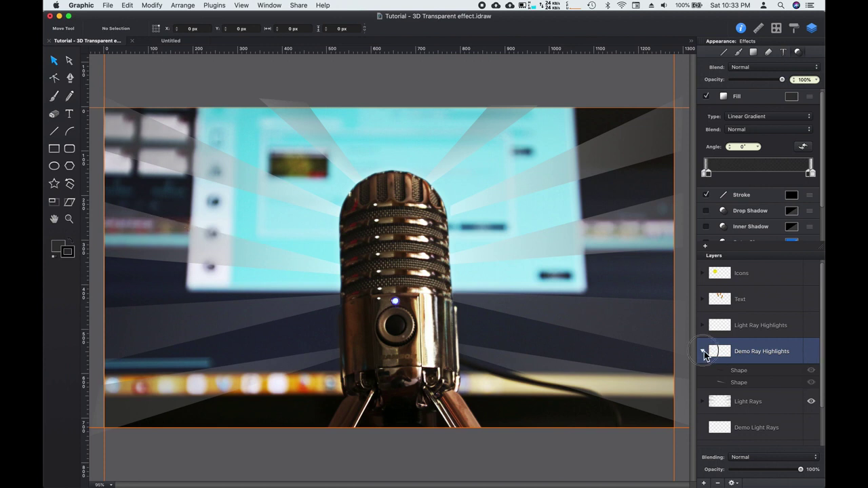
left_click(704, 352)
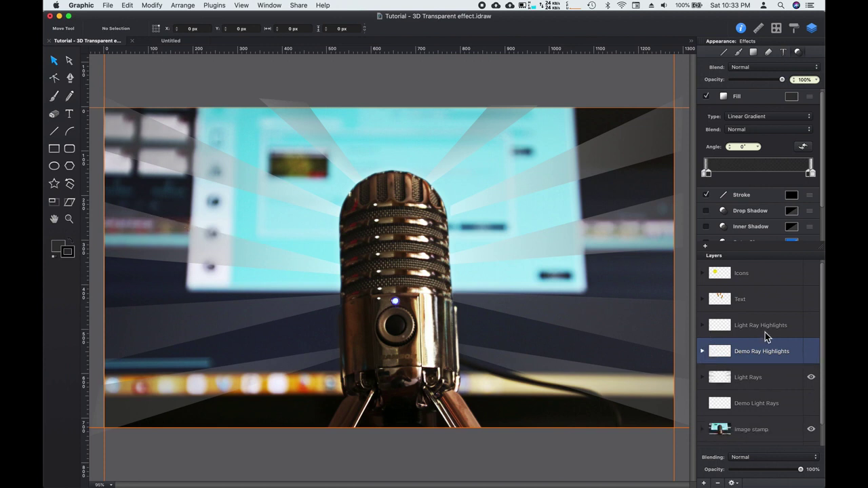
left_click(812, 326)
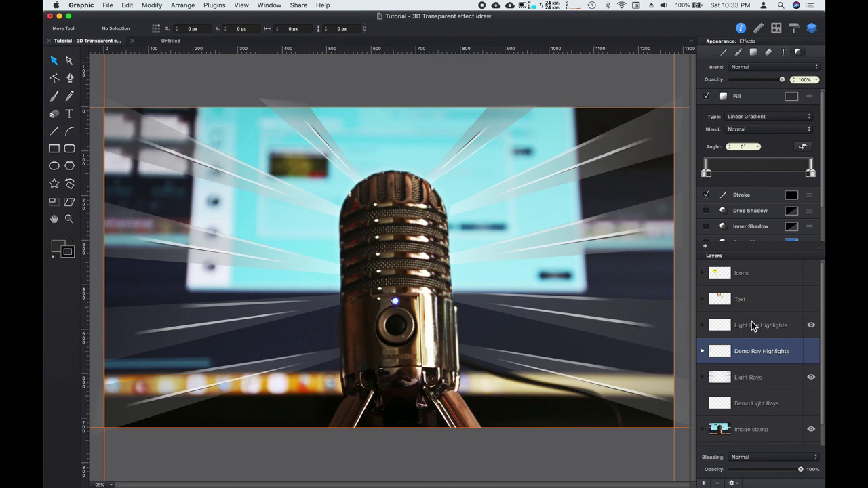
Step: Delete the Demo Light Rays and Demo Ray Highlights layers
left_click(752, 405)
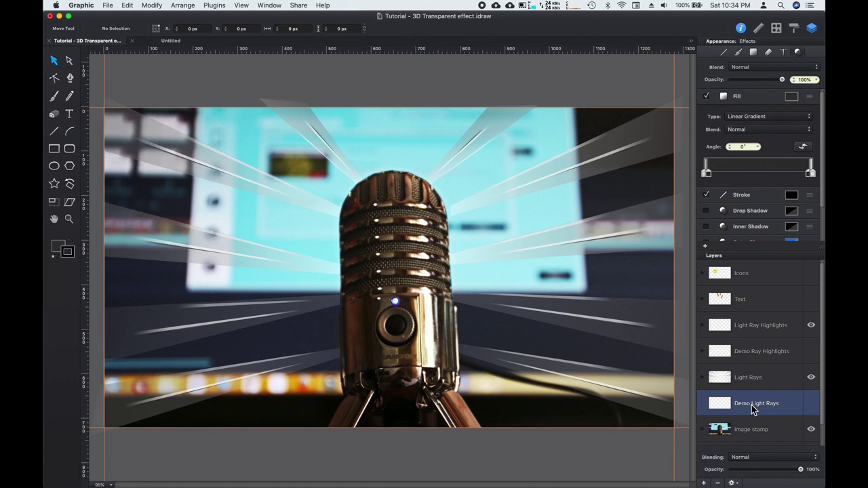
left_click(719, 483)
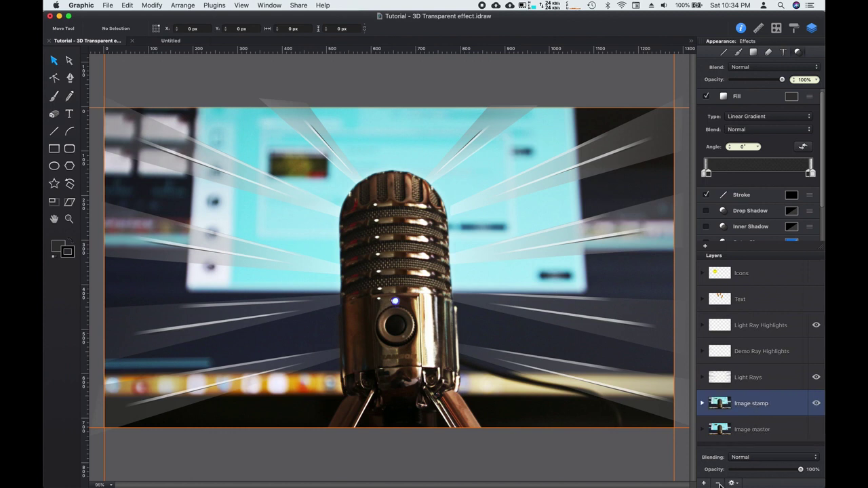
left_click(754, 357)
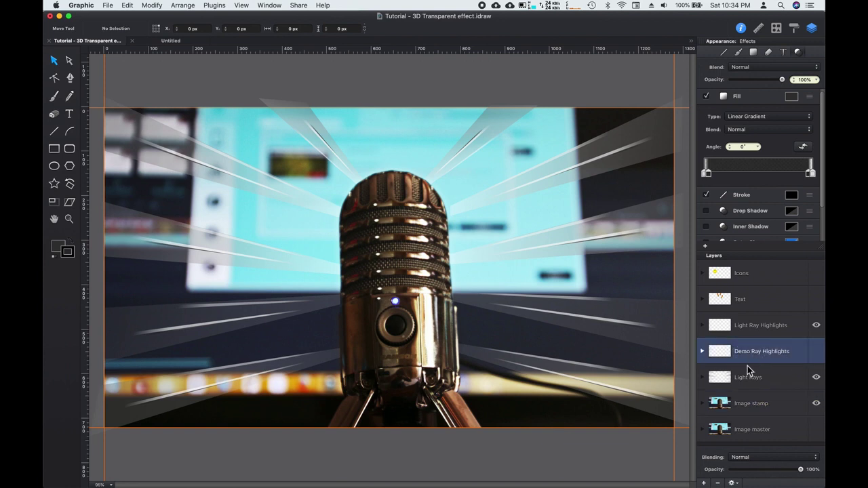
left_click(719, 483)
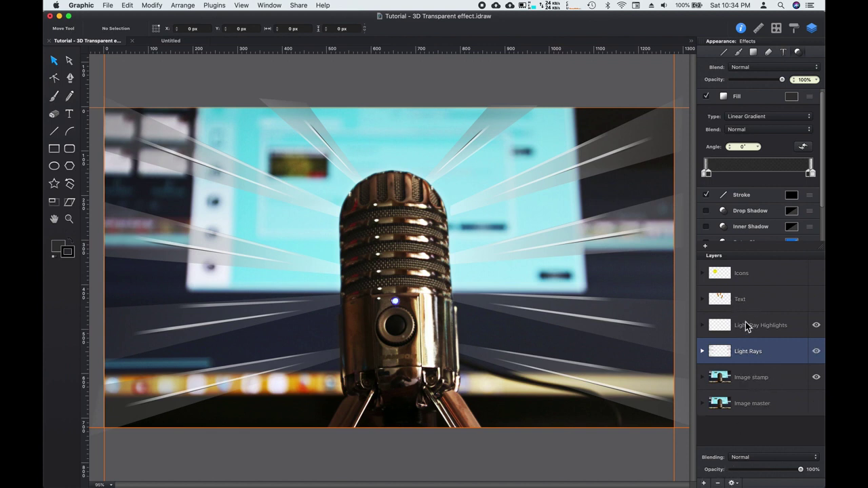
Step: Add a new layer directly above Light Ray Highlights and name it Demo Icon
left_click(745, 328)
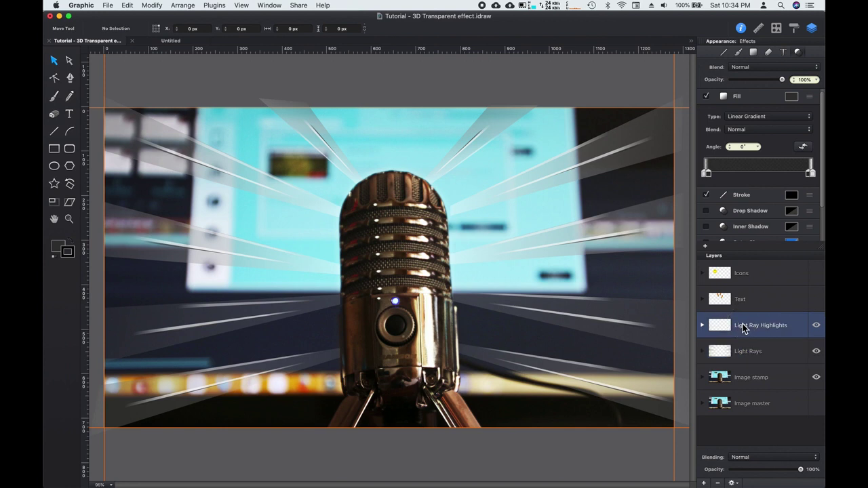
left_click(706, 483)
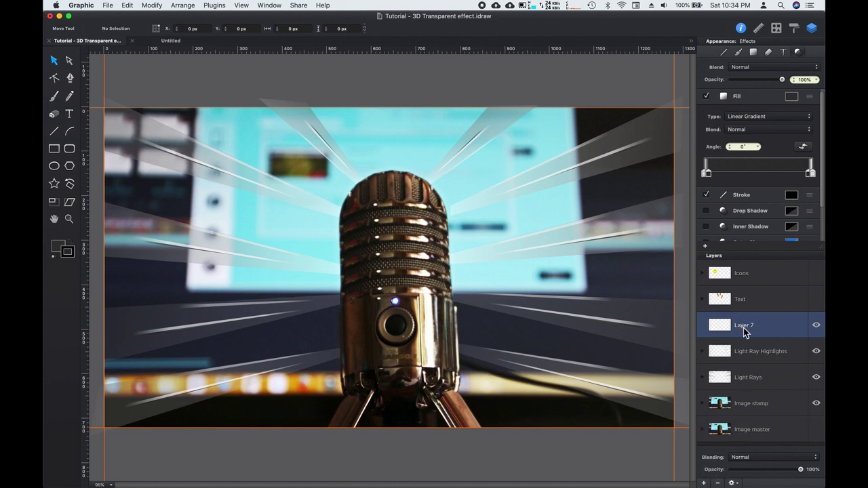
double_click(745, 327)
type("Demo")
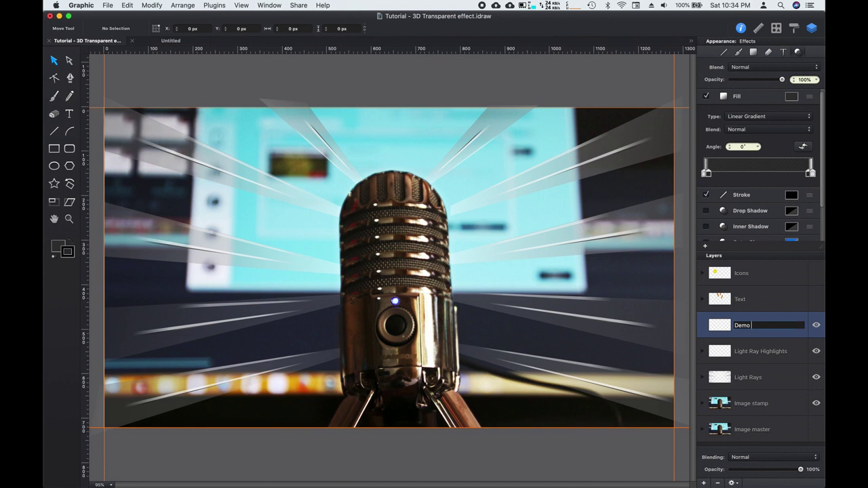
type(" Icon")
key("Return")
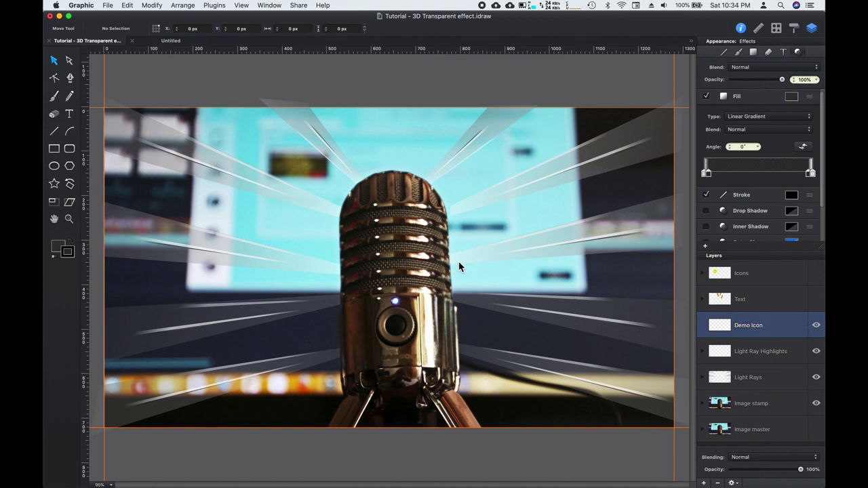
Step: Draw a circle about 200 px wide beside the microphone's head on the Demo Icon layer and give it a radial gradient fill
left_click(816, 273)
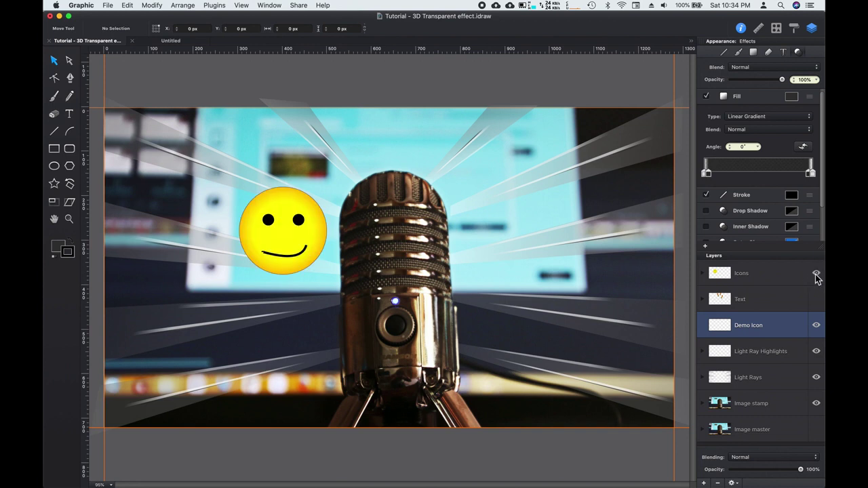
left_click(816, 275)
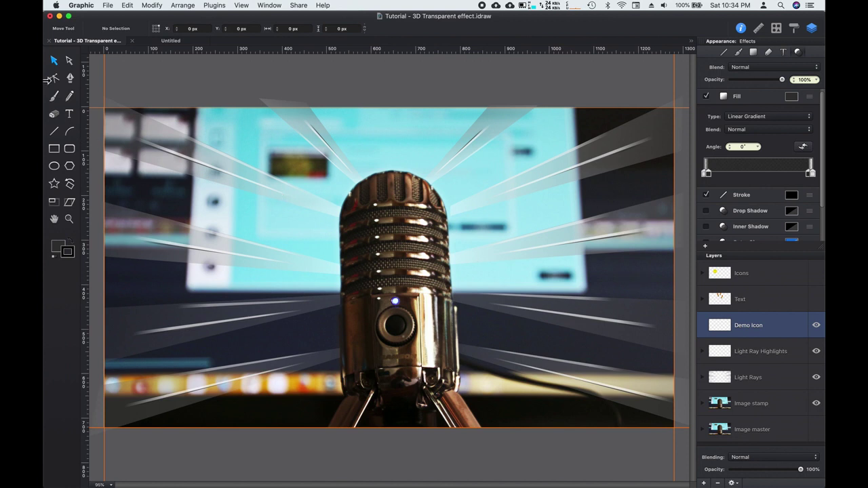
left_click(55, 167)
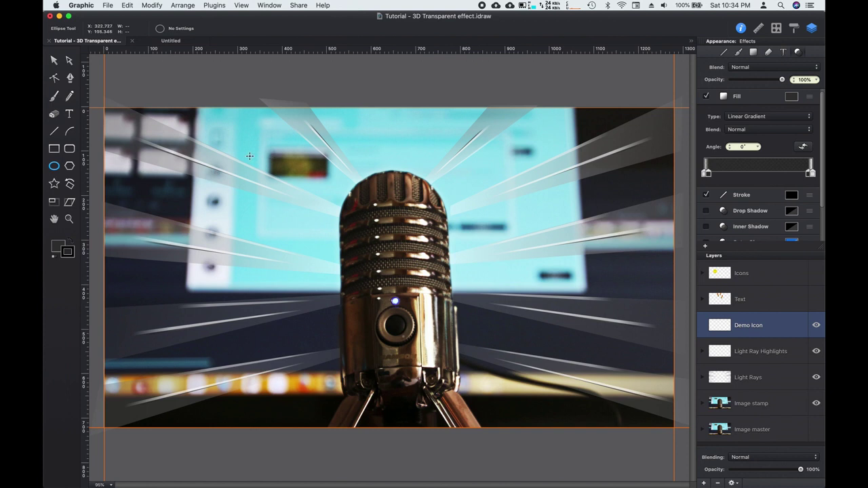
left_click_drag(250, 157, 323, 245)
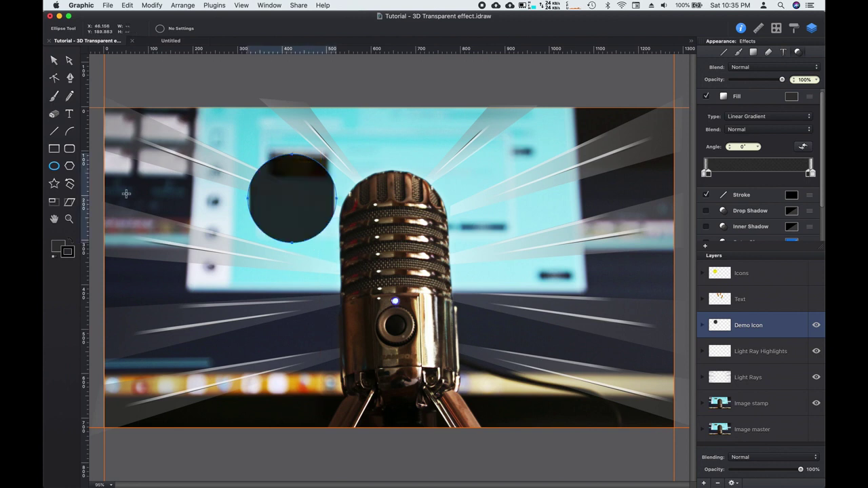
left_click(797, 120)
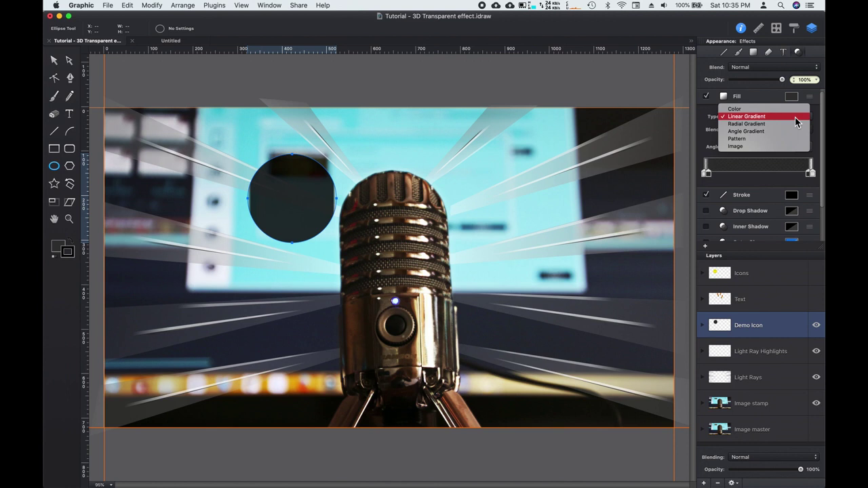
left_click(759, 125)
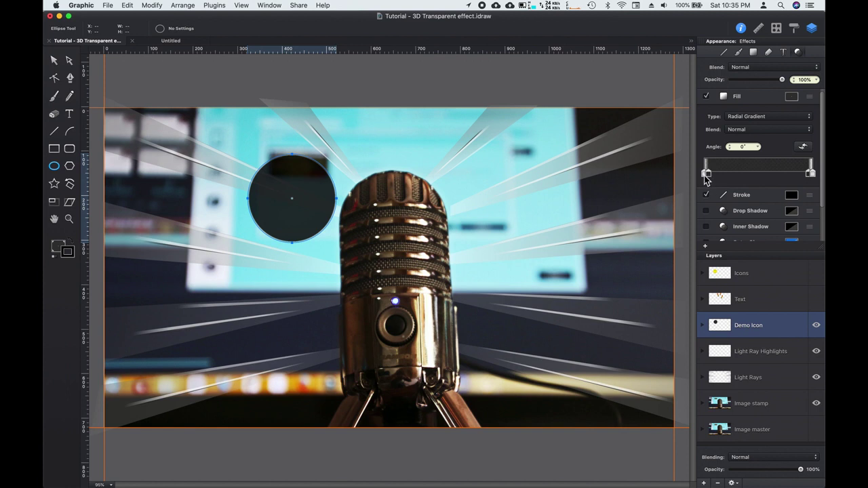
Step: Set the circle's first gradient stop to orange with red 255, green 119, blue 0 and alpha 100%
left_click(706, 175)
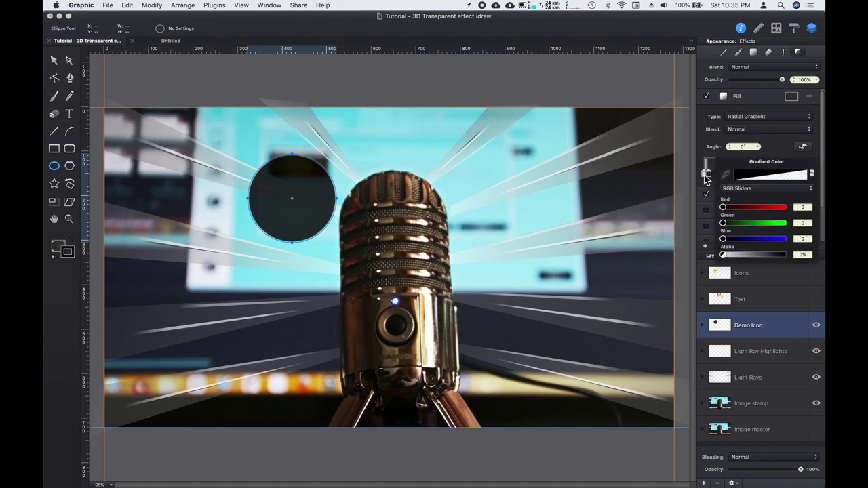
left_click_drag(723, 207, 785, 207)
left_click(801, 222)
left_click_drag(723, 223, 756, 230)
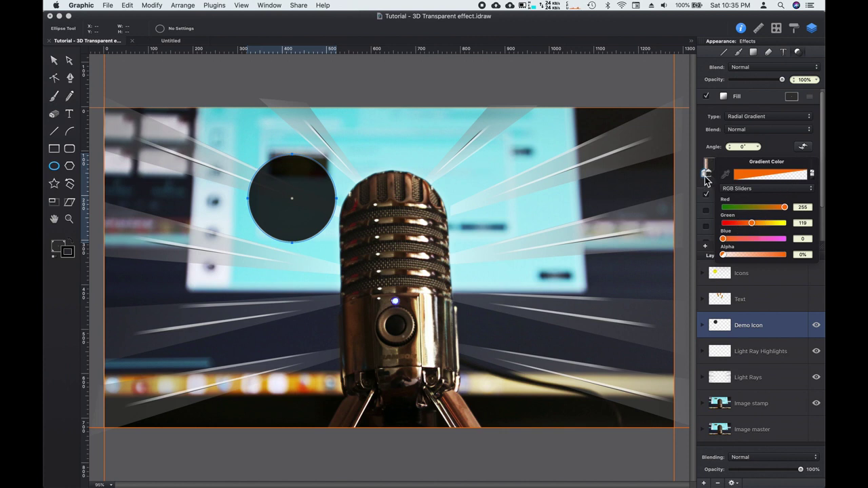
left_click_drag(724, 256, 791, 261)
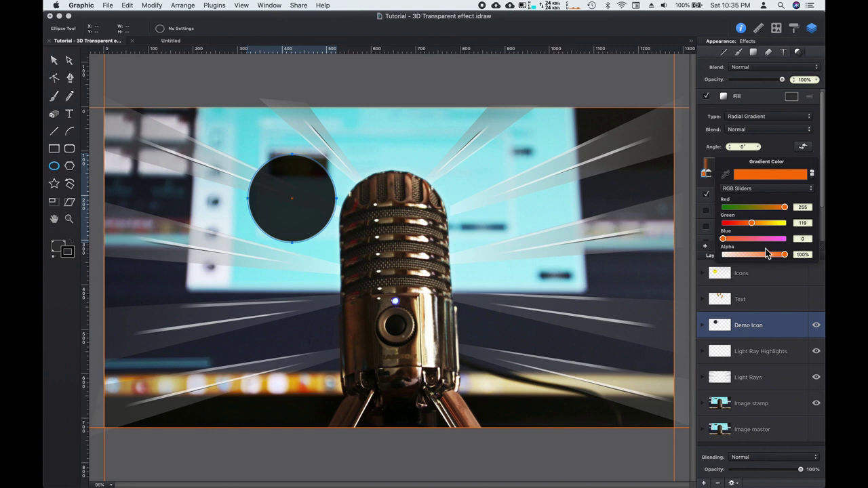
left_click(706, 176)
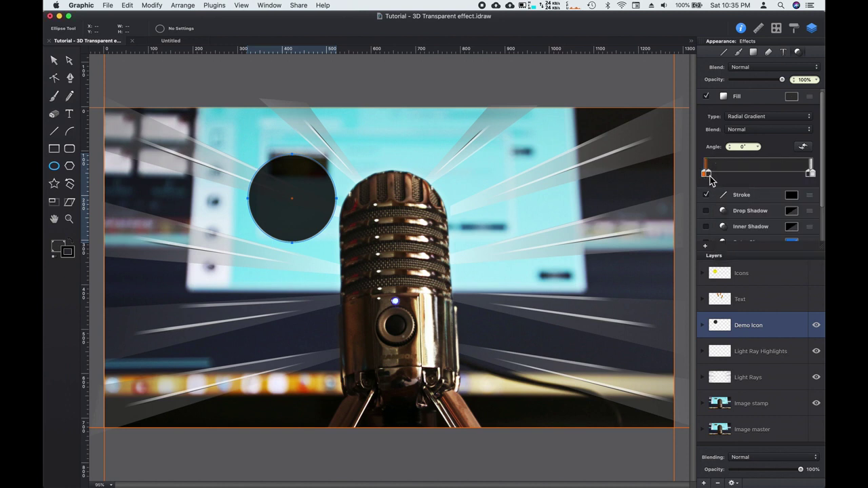
Step: Set the circle's second gradient stop to yellow with red 255, green 255, blue 0 and alpha 100%
left_click(707, 175)
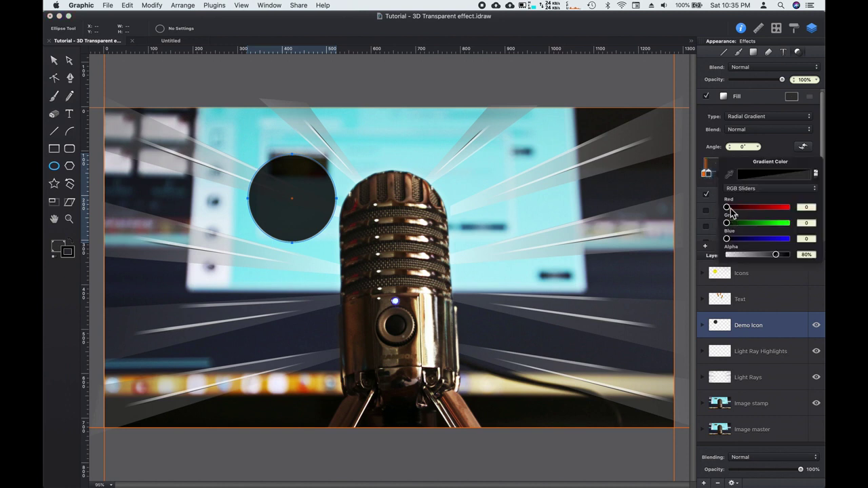
left_click_drag(728, 207, 789, 207)
left_click_drag(728, 223, 789, 224)
left_click_drag(777, 254, 797, 263)
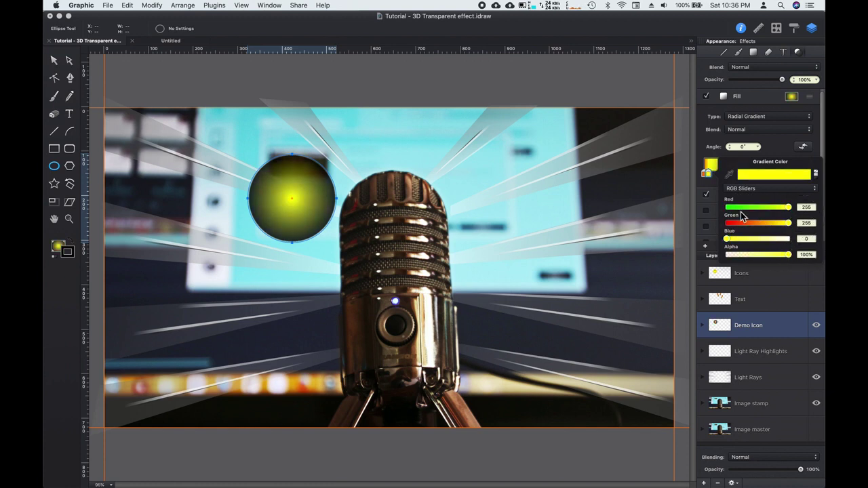
left_click(713, 180)
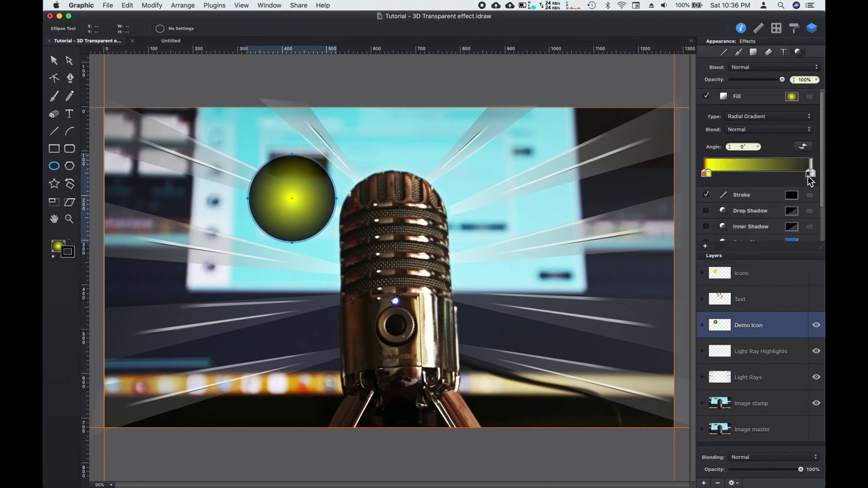
Step: Set the circle's third gradient stop to yellow with red and green at 255, blue at 0 and alpha at 100%
left_click(810, 176)
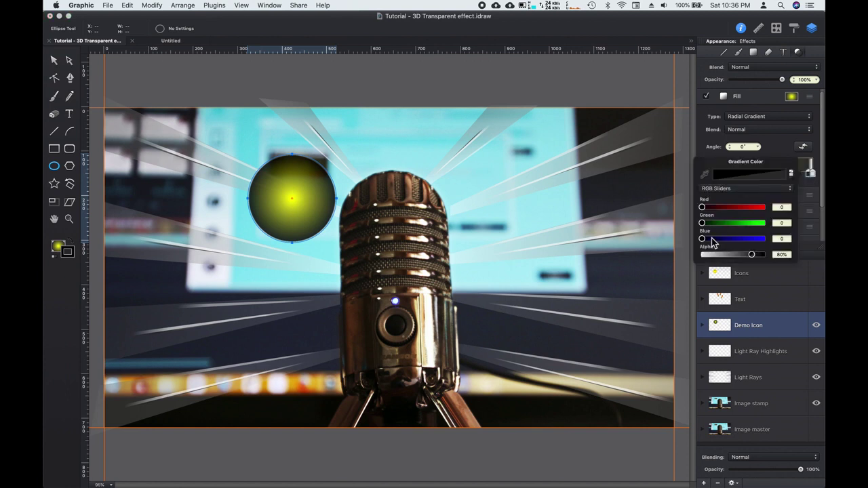
left_click_drag(703, 207, 779, 217)
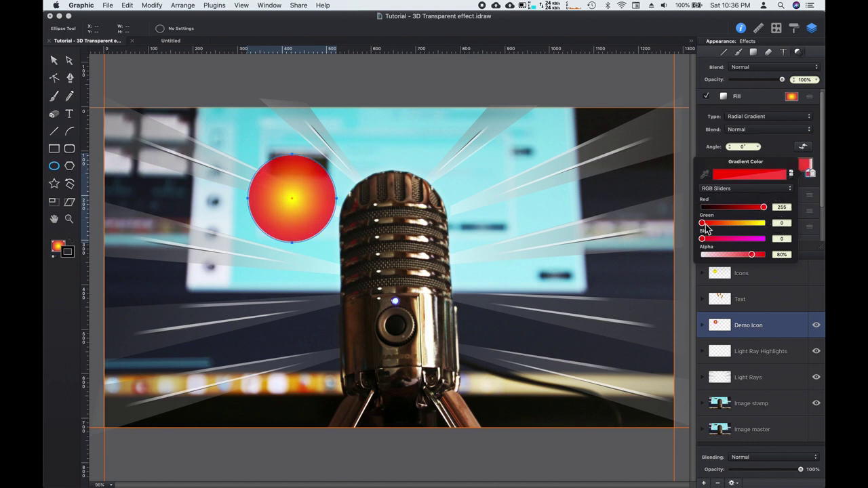
left_click_drag(704, 223, 766, 223)
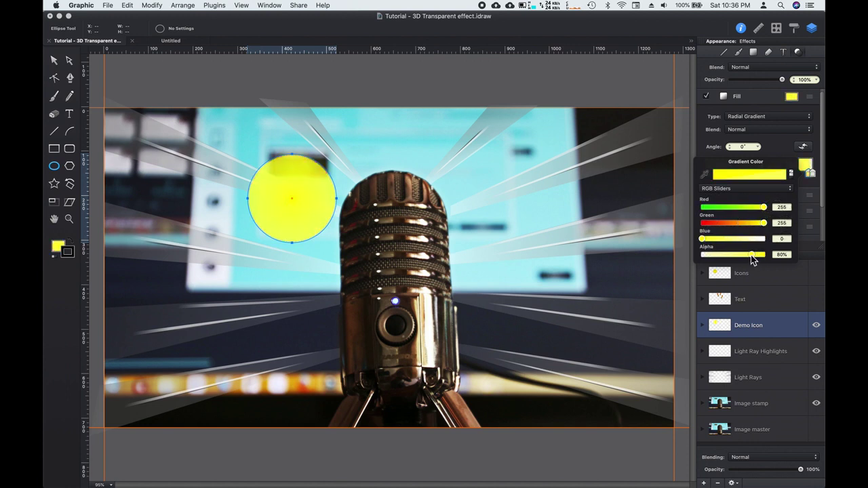
left_click_drag(753, 257, 774, 255)
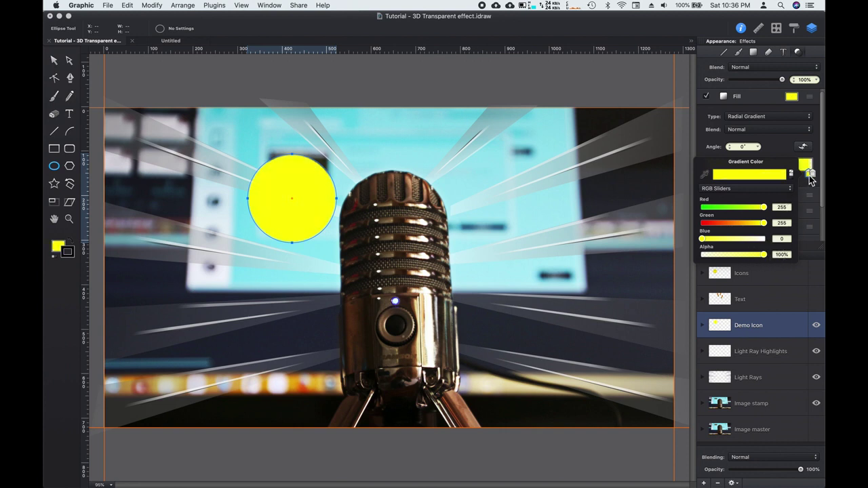
left_click(811, 176)
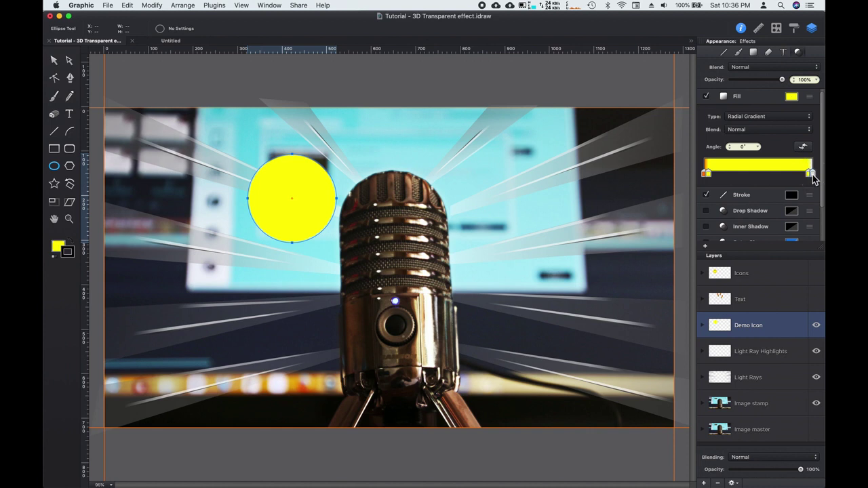
Step: Set the circle's last gradient stop to orange with red 255, green 169, blue 0 and alpha 100%
left_click(813, 174)
left_click_drag(760, 207, 772, 208)
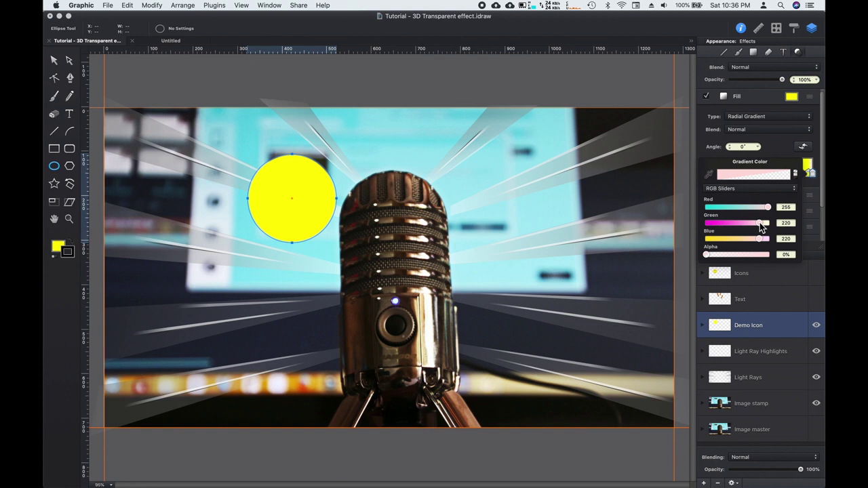
left_click_drag(760, 223, 796, 257)
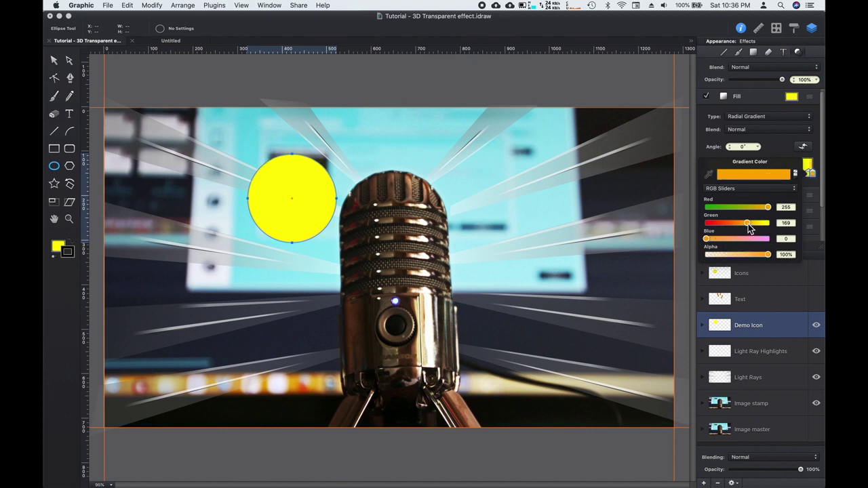
left_click(812, 176)
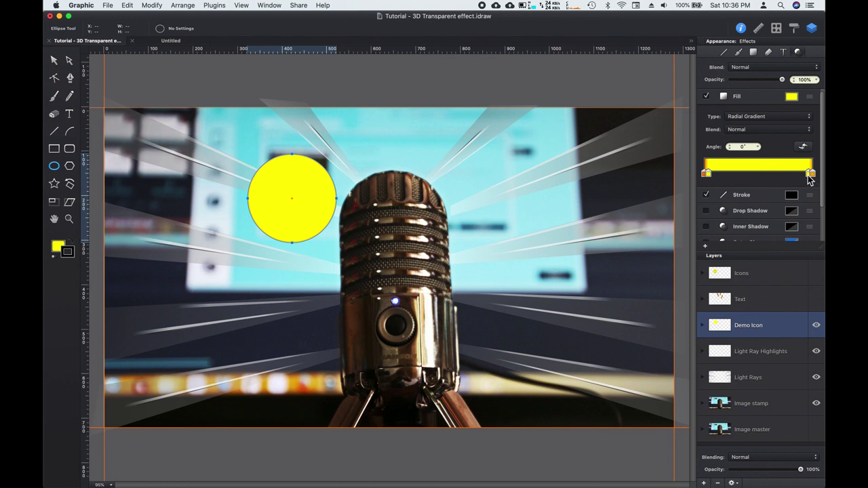
Step: Move the outer yellow gradient stop inward to about 84% and remove the orange starting stop so the circle's centre is yellow
left_click_drag(810, 178, 796, 179)
left_click_drag(710, 178, 720, 178)
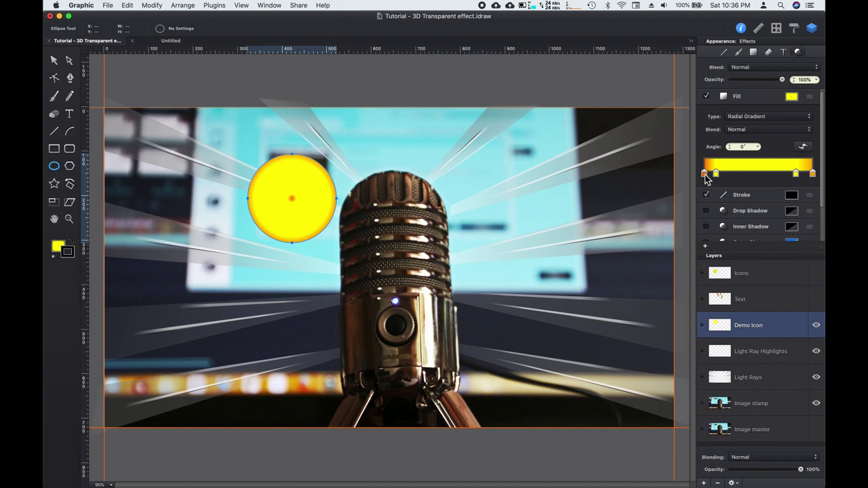
mouse_move(717, 175)
left_mouse_down()
mouse_move(731, 178)
mouse_move(724, 176)
left_mouse_up()
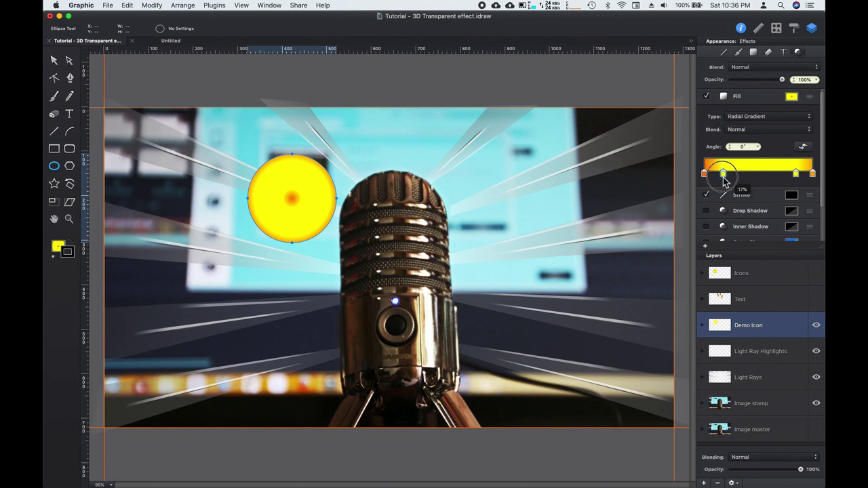
left_click(705, 175)
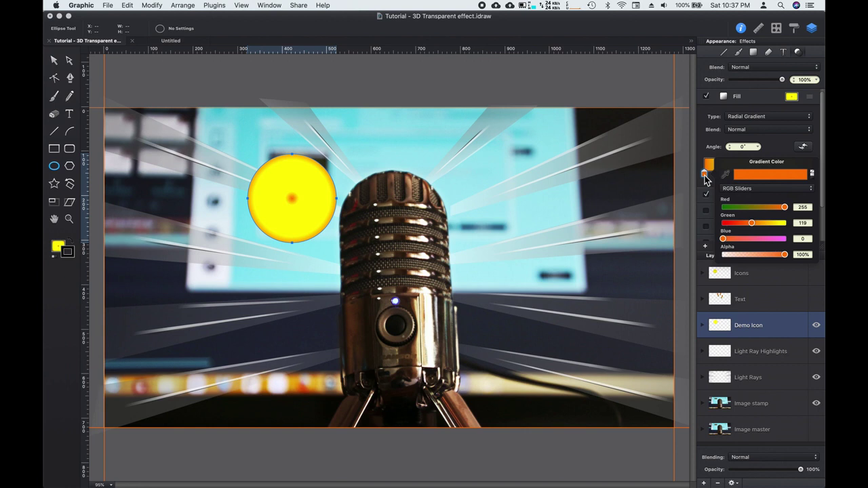
left_click(705, 176)
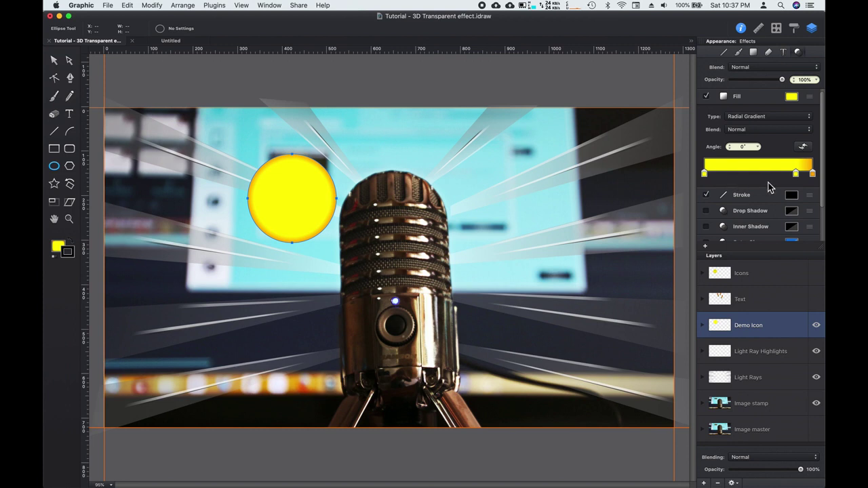
Step: Add a gradient stop between the outer yellow and orange stops, spacing them closely toward the circle's edge for a smoother blend
left_click_drag(798, 176, 803, 180)
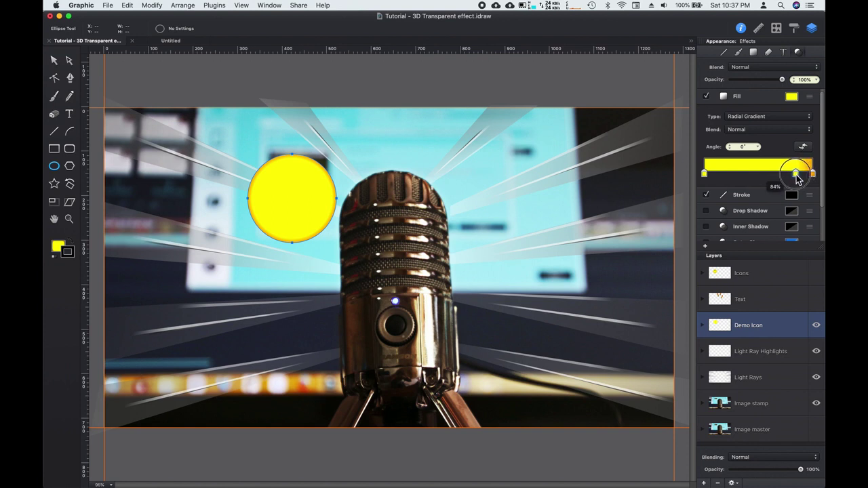
left_click_drag(802, 174, 788, 173)
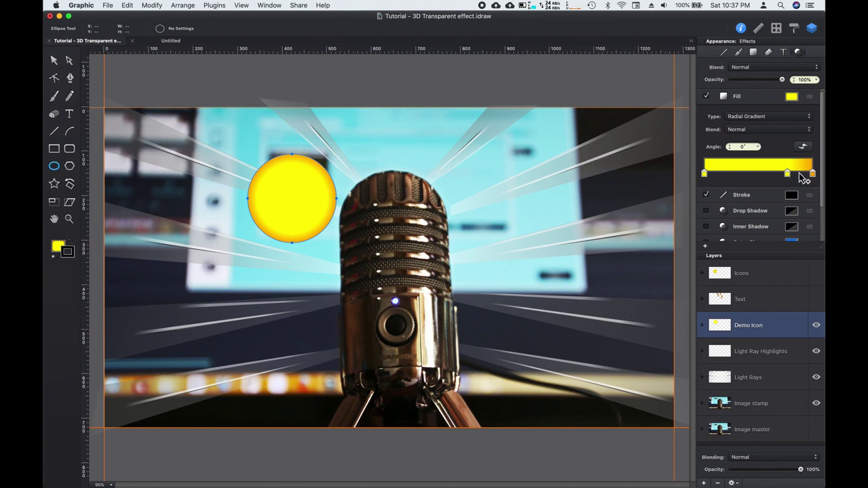
left_click(800, 174)
left_click_drag(801, 174, 806, 179)
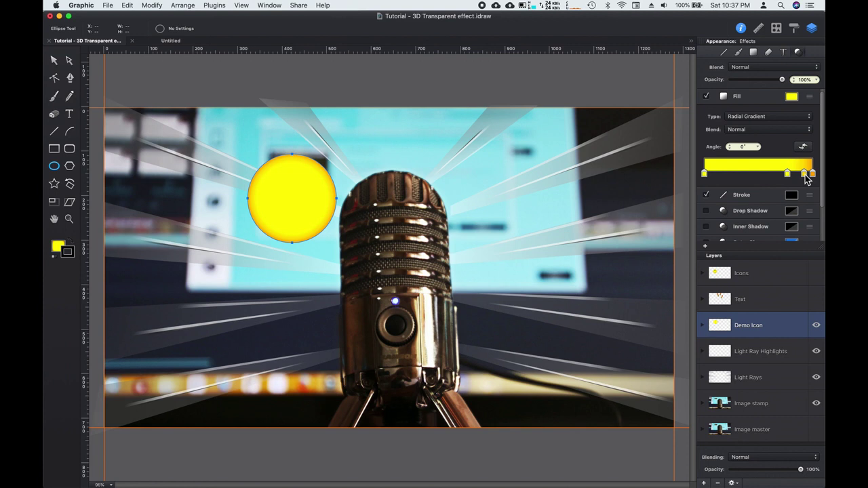
left_click_drag(789, 179, 795, 180)
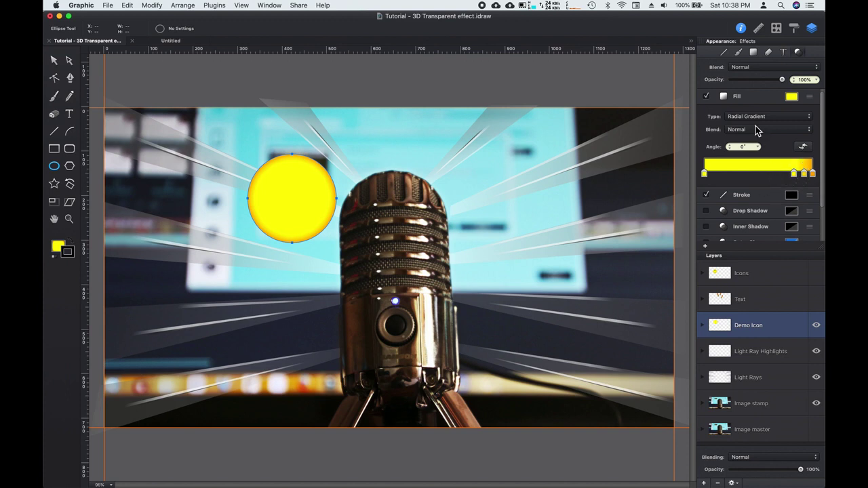
Step: Set the circle's black stroke width to 2 pt
left_click(812, 101)
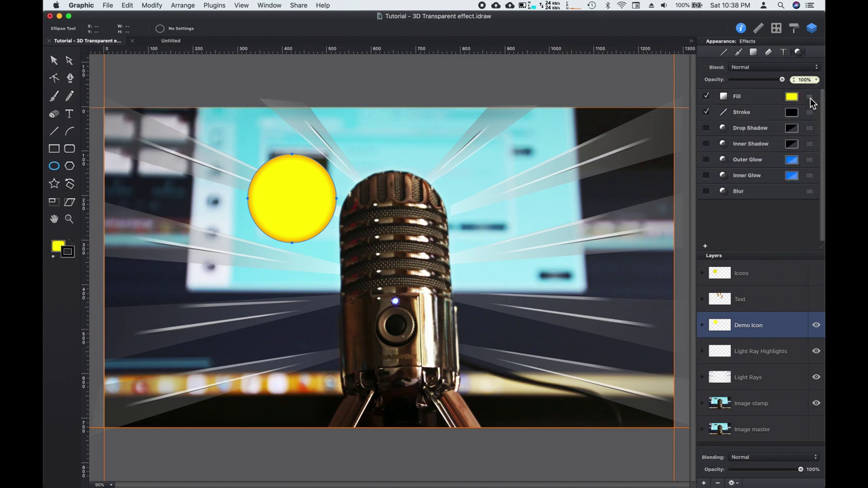
left_click(744, 118)
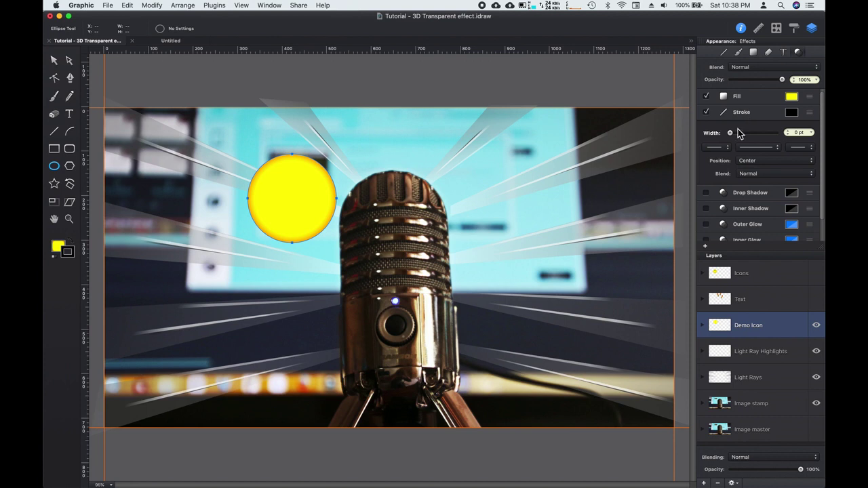
left_click_drag(732, 133, 734, 139)
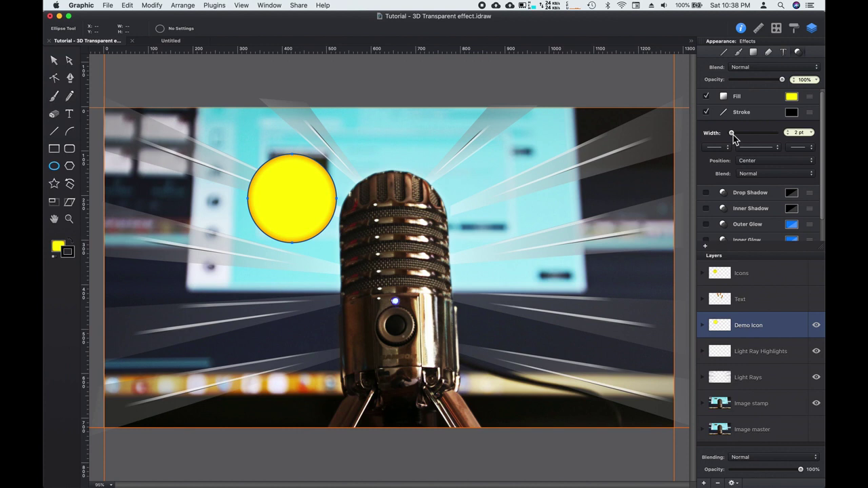
Step: Turn the circle's stroke off and back on, deselecting the circle to compare its edge with and without the outline
left_click(707, 113)
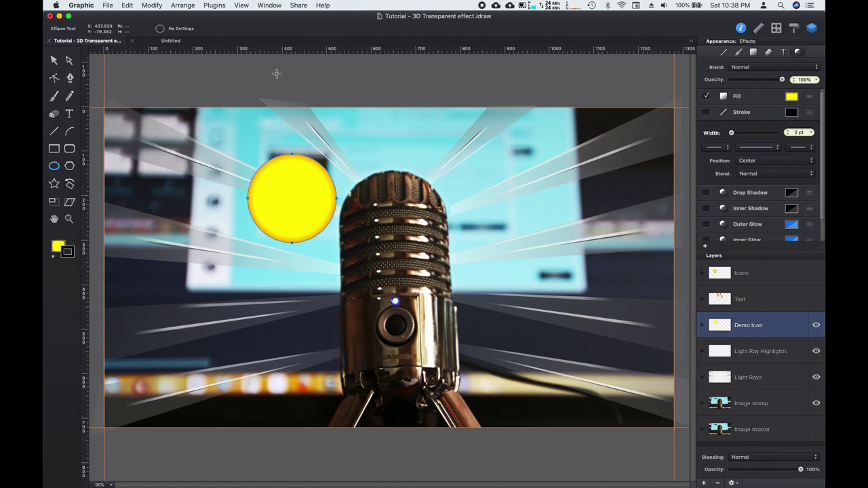
left_click(55, 61)
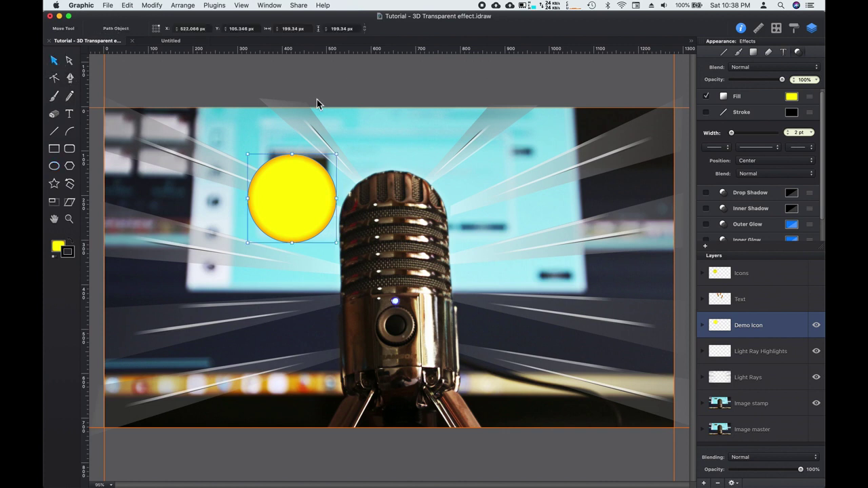
left_click(369, 84)
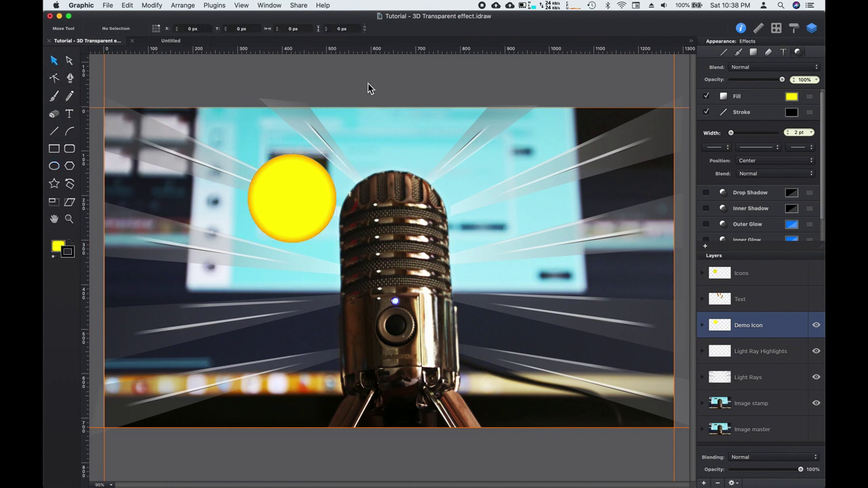
left_click(305, 181)
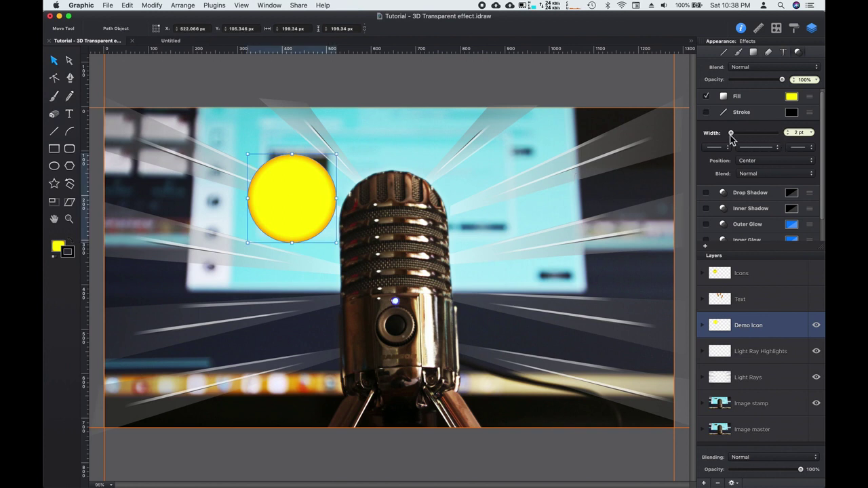
left_click(706, 114)
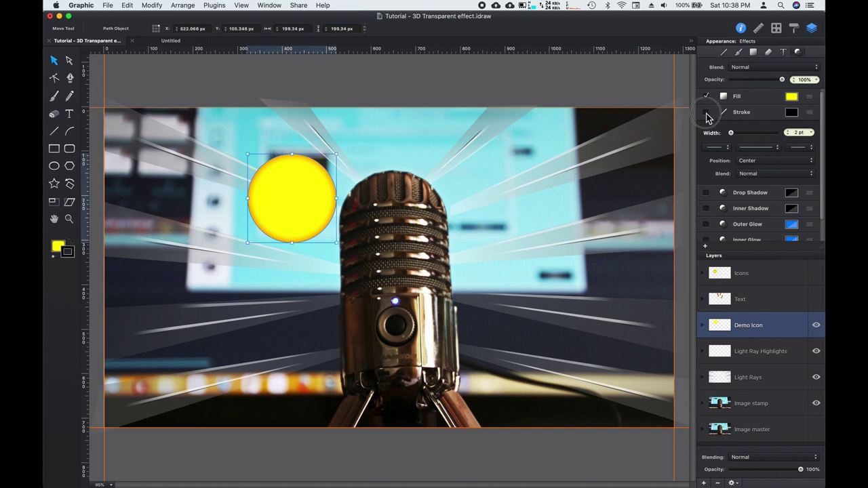
left_click(500, 81)
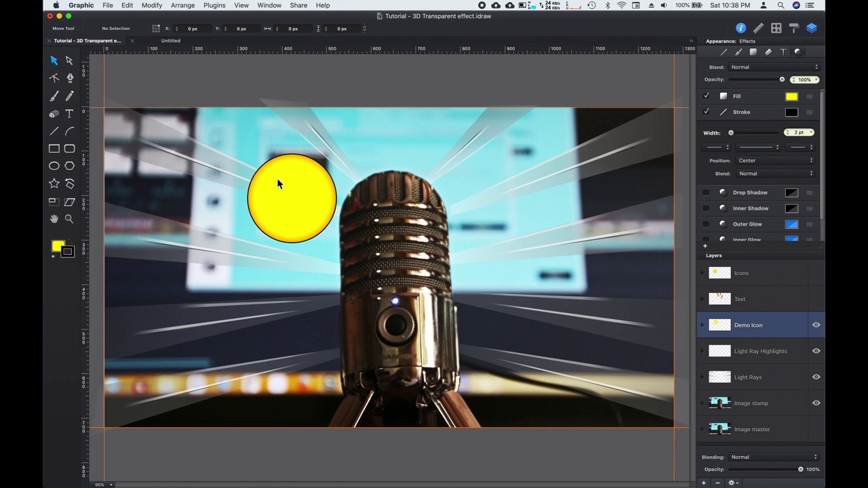
Step: Reduce the yellow circle's black stroke width to 1 pt and deselect the circle
left_click(295, 188)
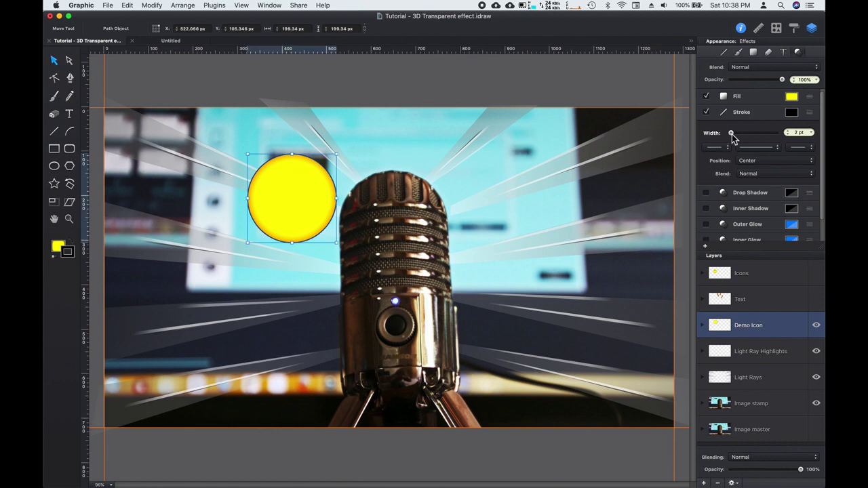
left_click_drag(733, 135, 731, 133)
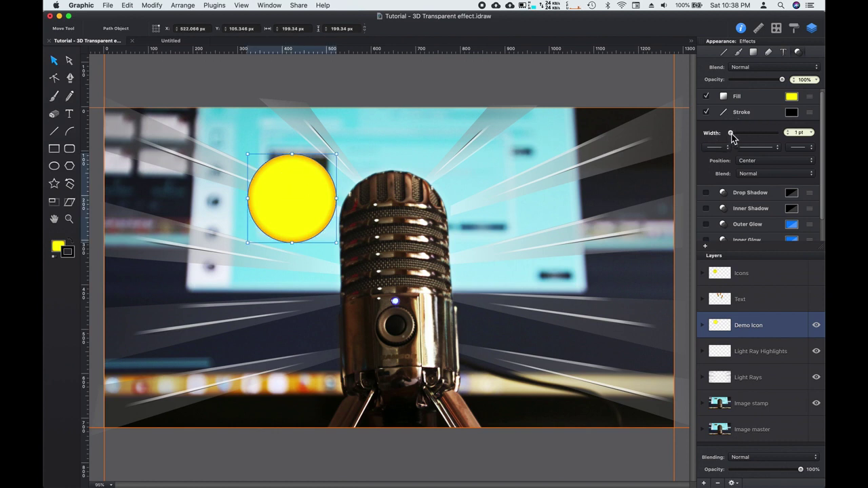
left_click(426, 89)
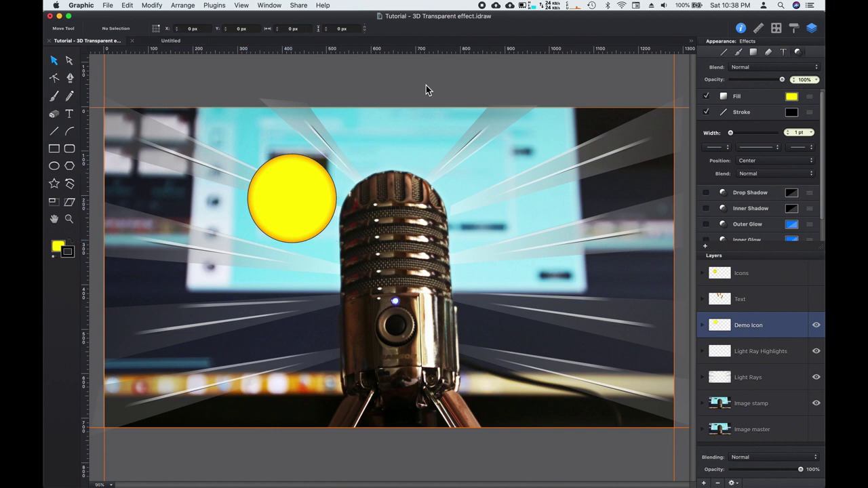
left_click(812, 114)
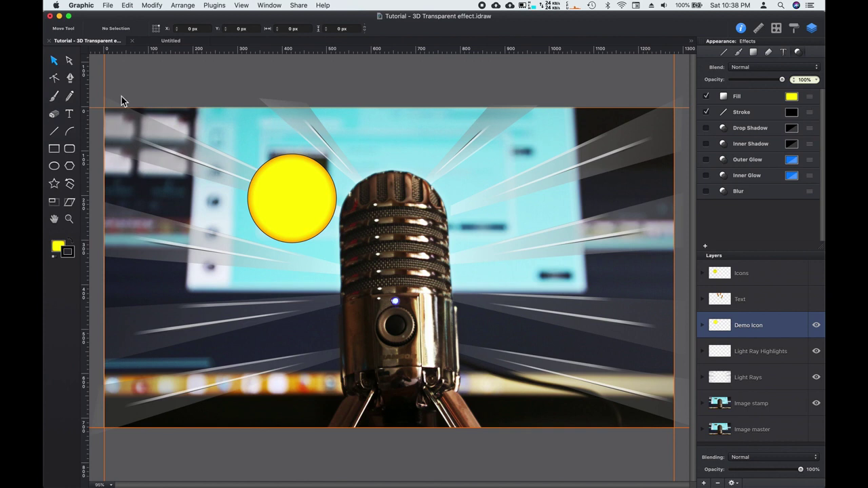
Step: Draw a small circle about 39 px wide in the upper left of the yellow circle as the smiley's first eye
left_click(55, 167)
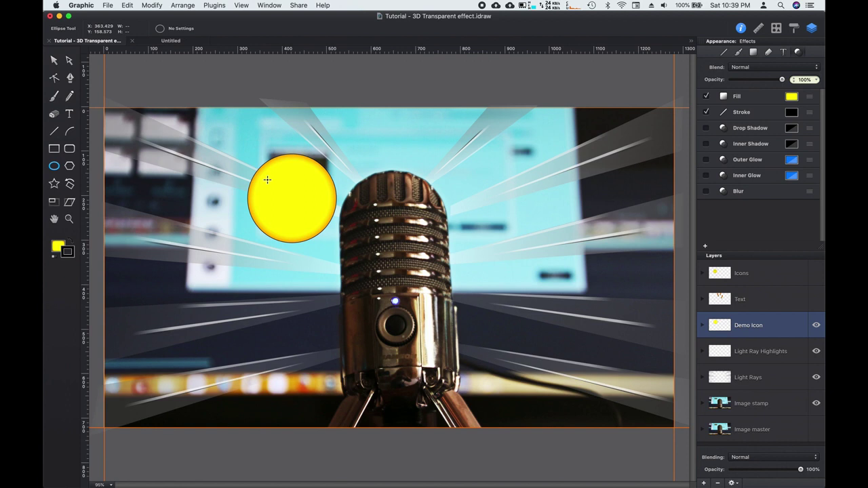
left_click_drag(267, 180, 287, 196)
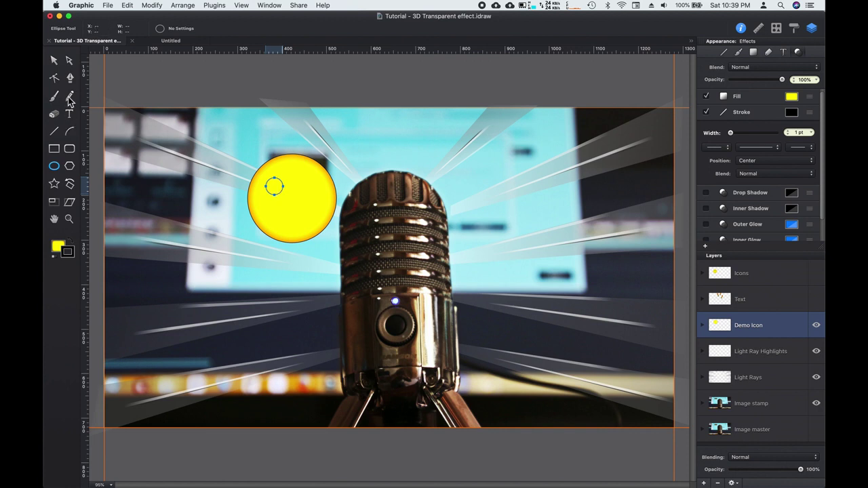
left_click(55, 62)
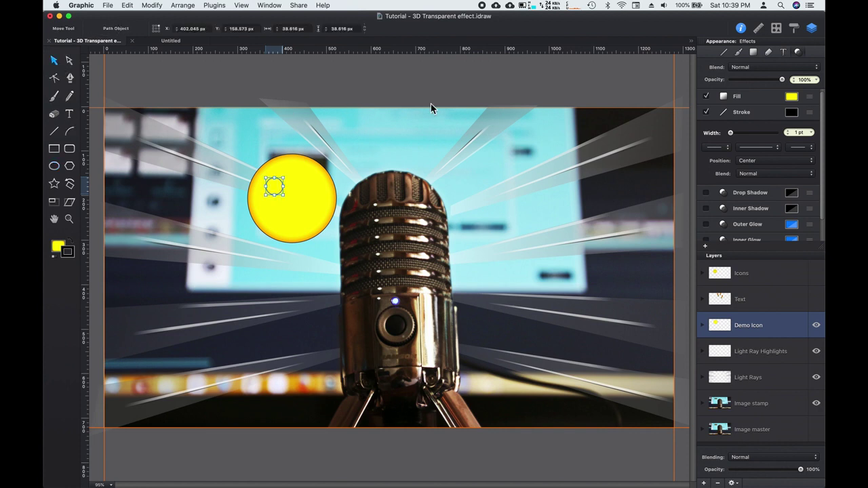
Step: Change the eye circle's fill to a solid black colour with red, green and blue at 0 and alpha at 100%
left_click(757, 100)
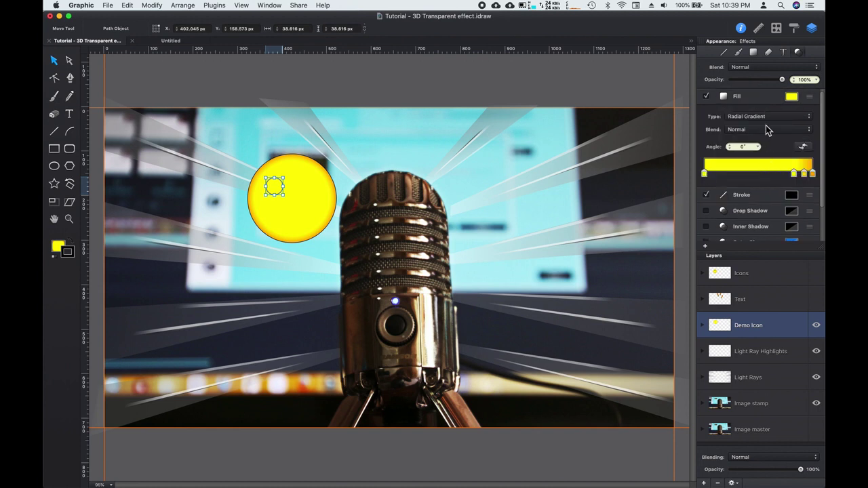
left_click(766, 118)
left_click(751, 102)
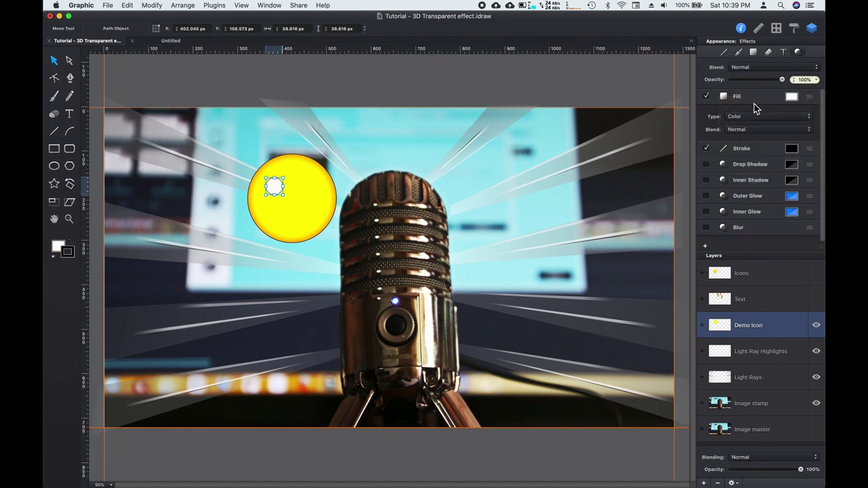
left_click(793, 97)
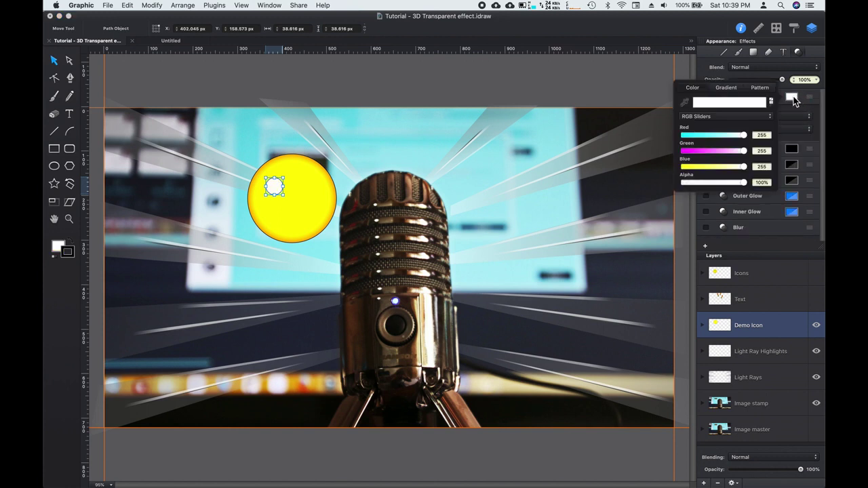
left_click_drag(745, 139, 672, 139)
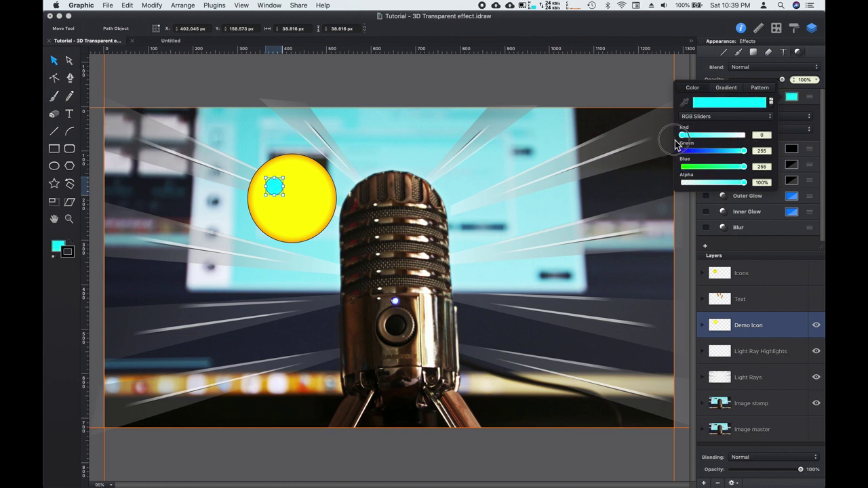
left_click_drag(744, 151, 681, 157)
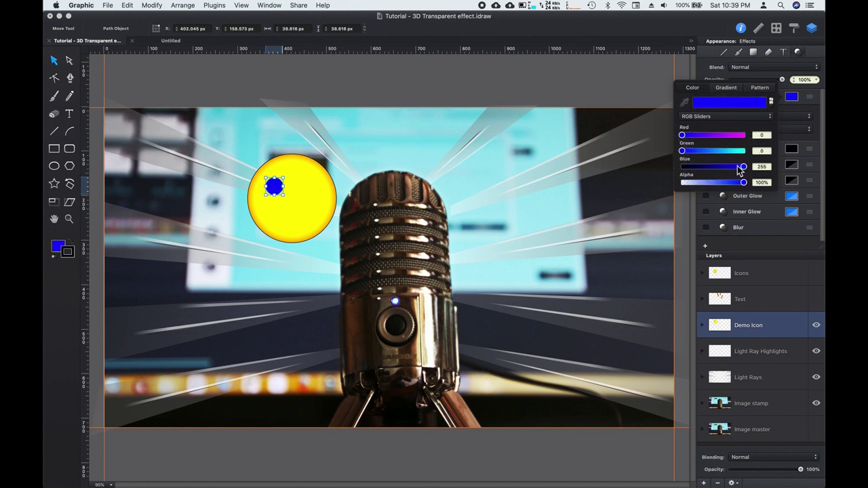
left_click_drag(744, 167, 678, 166)
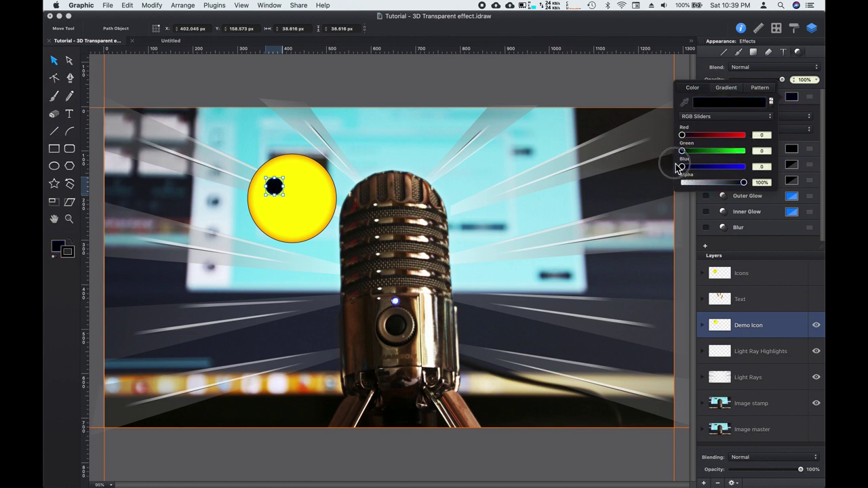
left_click(793, 101)
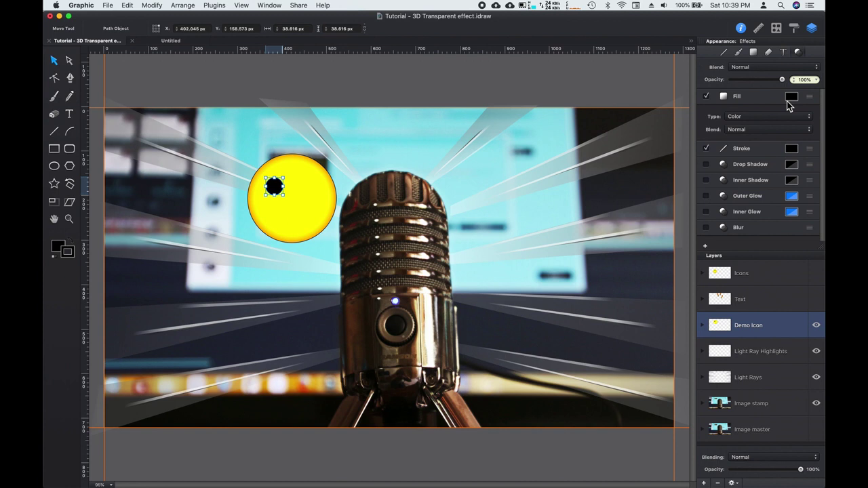
Step: Duplicate the black eye circle and place the copy level with it in the upper right of the yellow circle as the second eye
key("super+d")
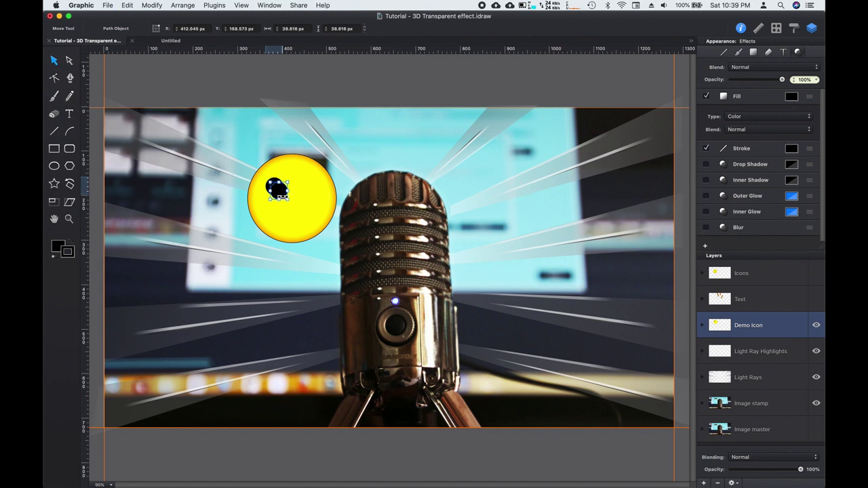
left_click_drag(282, 196, 314, 193)
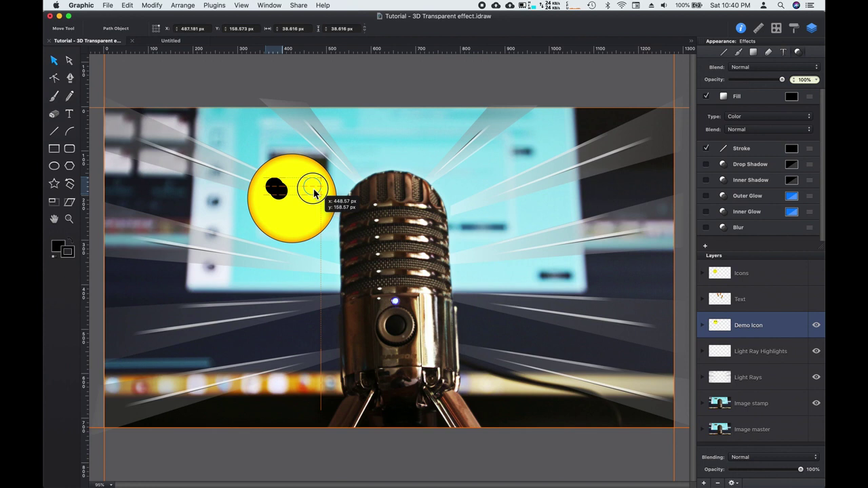
left_click_drag(314, 194, 314, 194)
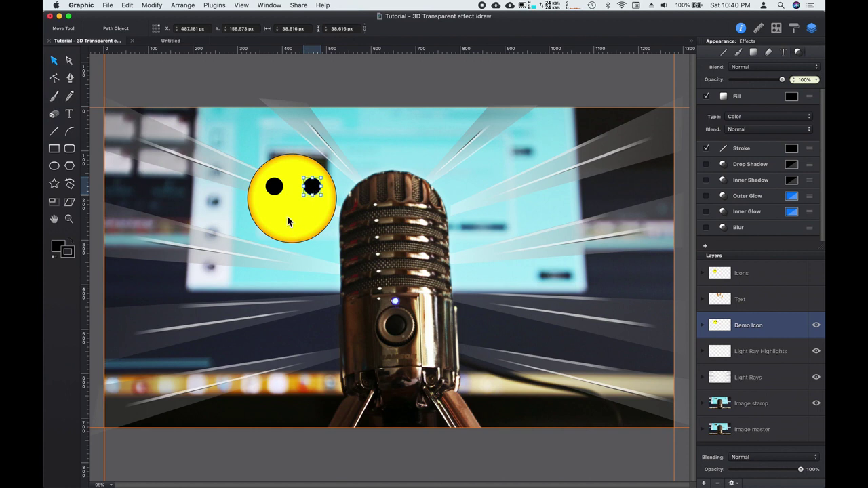
Step: Compare against the finished smiley by briefly showing the Icons layer in place of Demo Icon, ending with only Demo Icon visible of the two
left_click(817, 326)
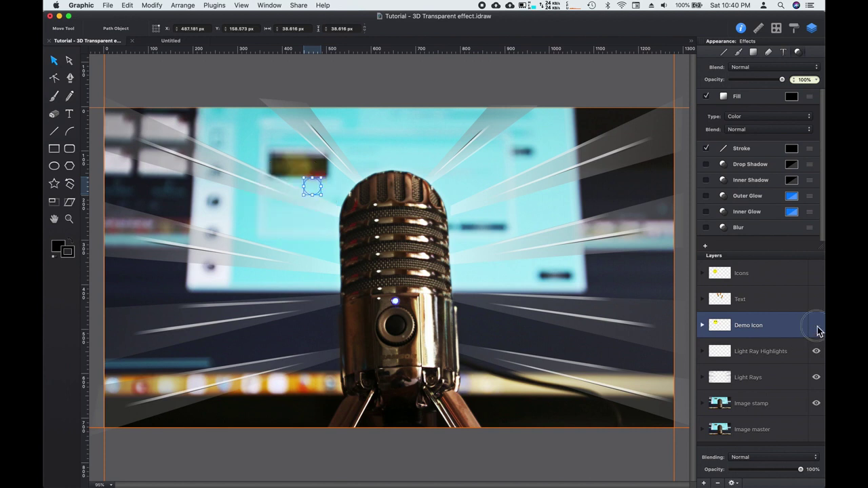
left_click(817, 276)
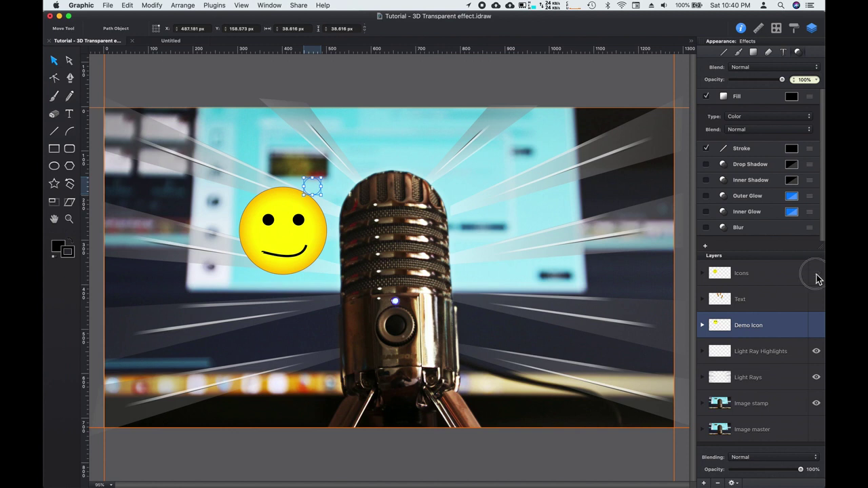
left_click(817, 274)
left_click(817, 326)
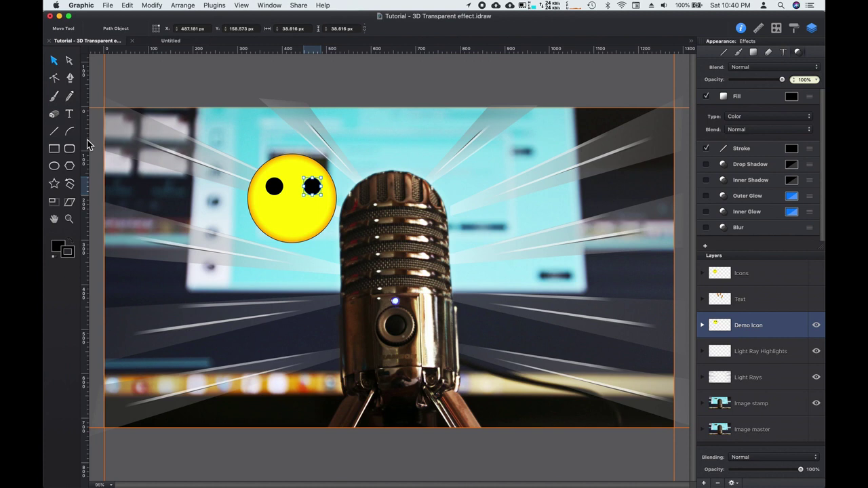
Step: Draw two overlapping black ellipses for the mouth, about 109 by 41 px and 111 by 37 px, the second offset up and left
left_click(54, 167)
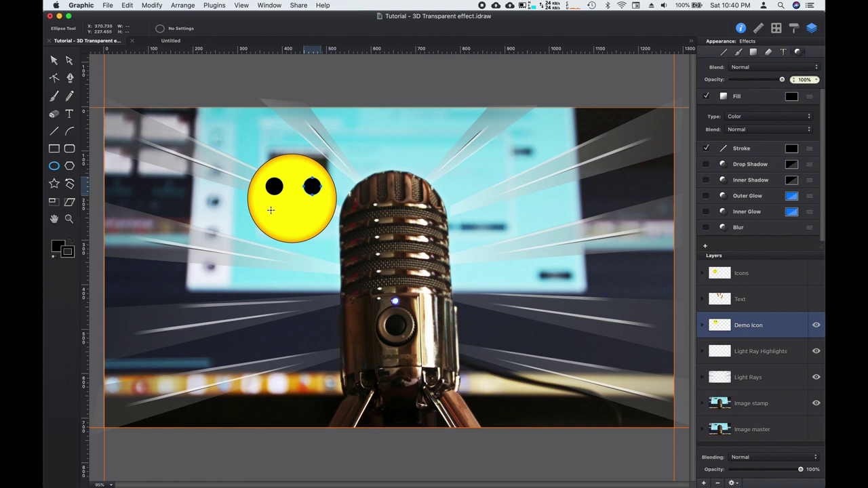
left_click_drag(271, 210, 319, 228)
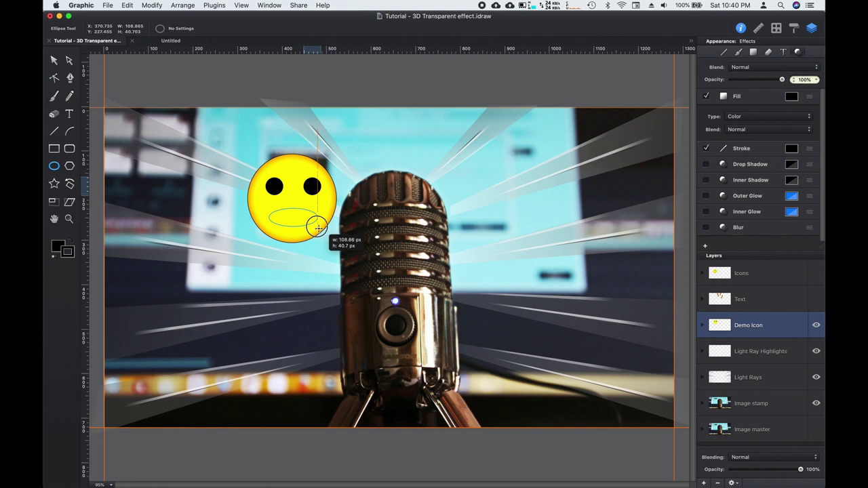
left_click_drag(318, 229, 319, 229)
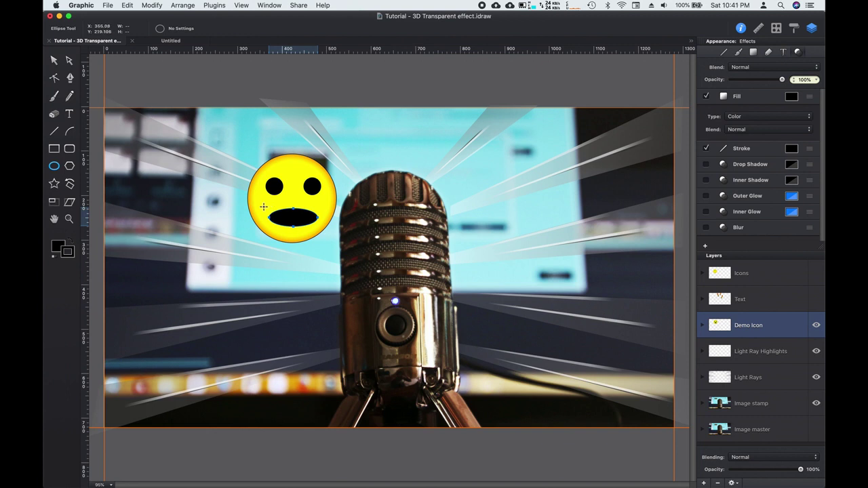
left_click_drag(263, 207, 312, 226)
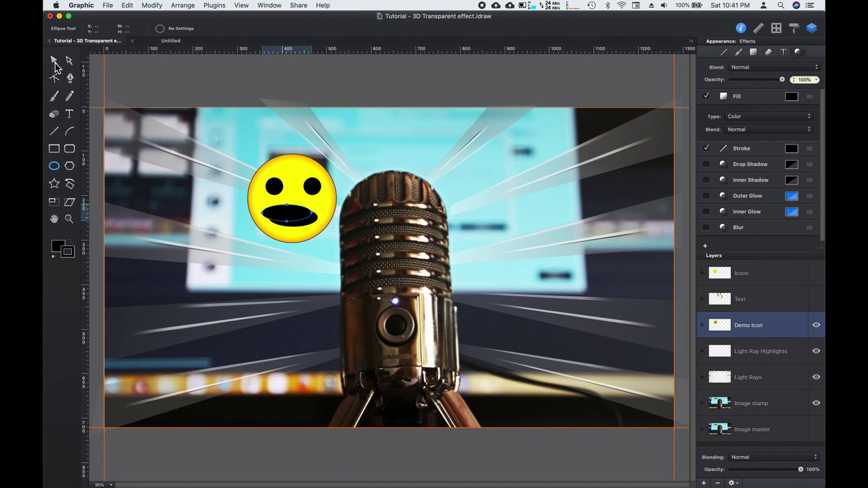
Step: Subtract the upper mouth ellipse from the lower one to leave a crescent smile, and deselect it
left_click(55, 61)
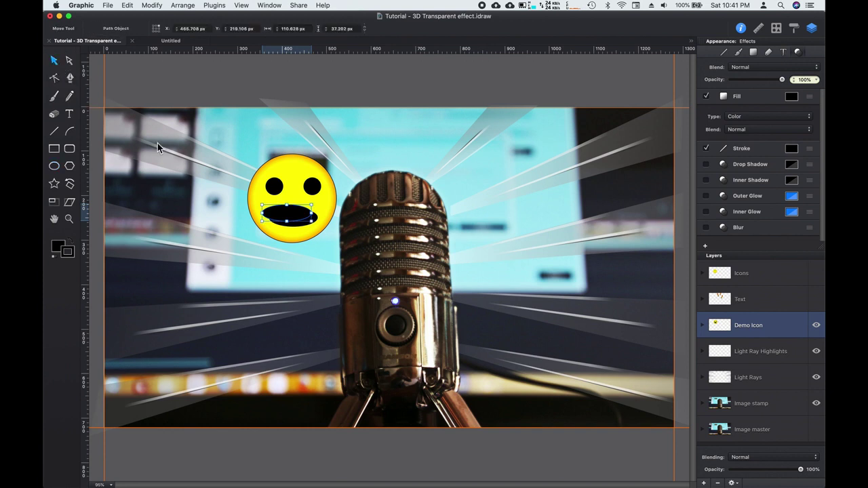
left_click(299, 230, "shift")
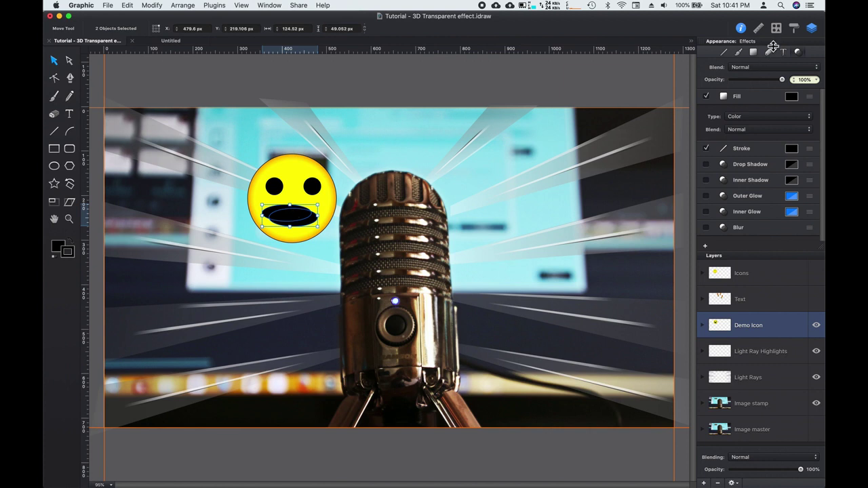
left_click(741, 30)
left_click(759, 29)
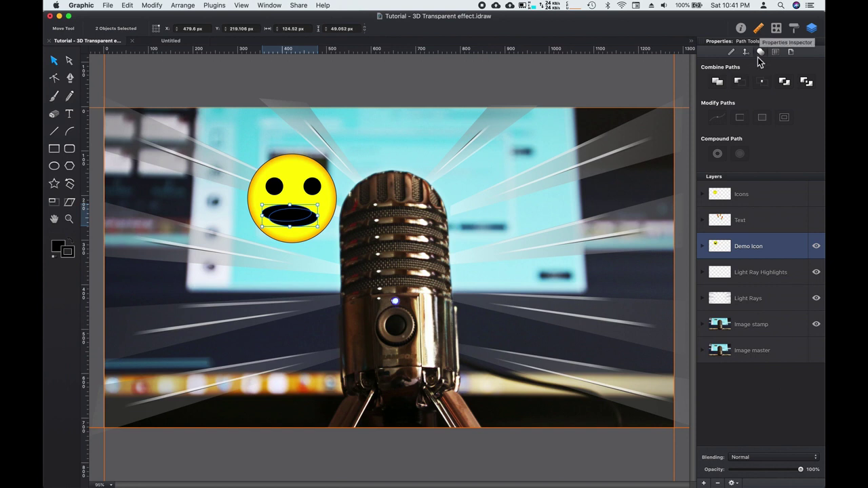
left_click(739, 81)
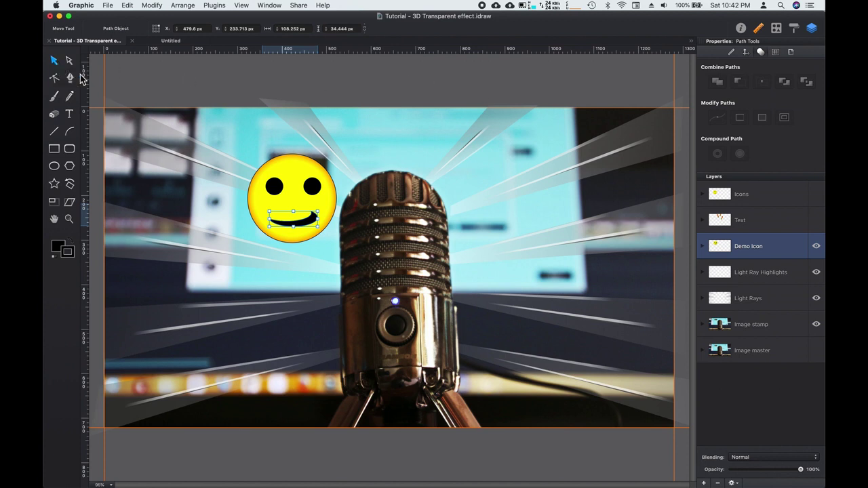
left_click(238, 91)
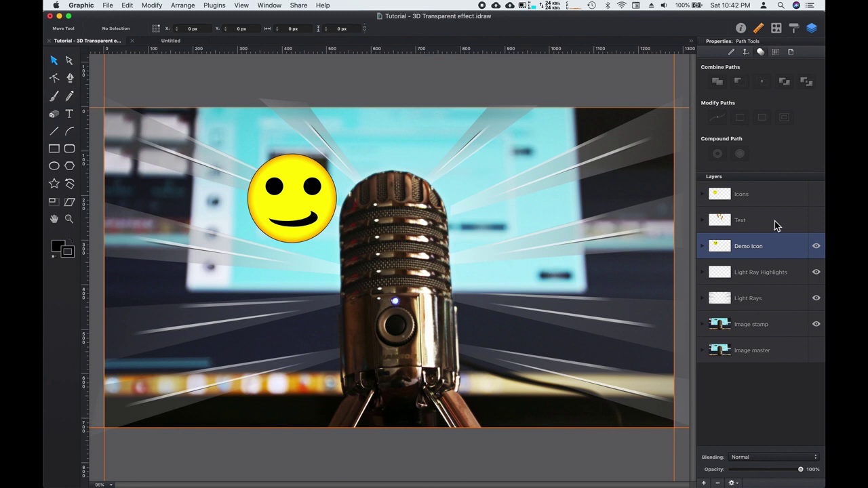
Step: Draw an open arc about 71 px wide just above the crescent smile and curve its two ends with the Convert tool
left_click(69, 132)
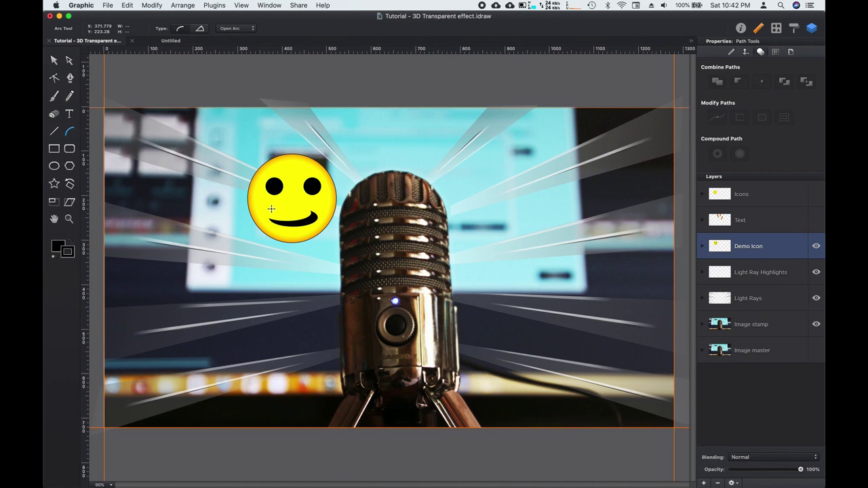
left_click_drag(270, 209, 303, 216)
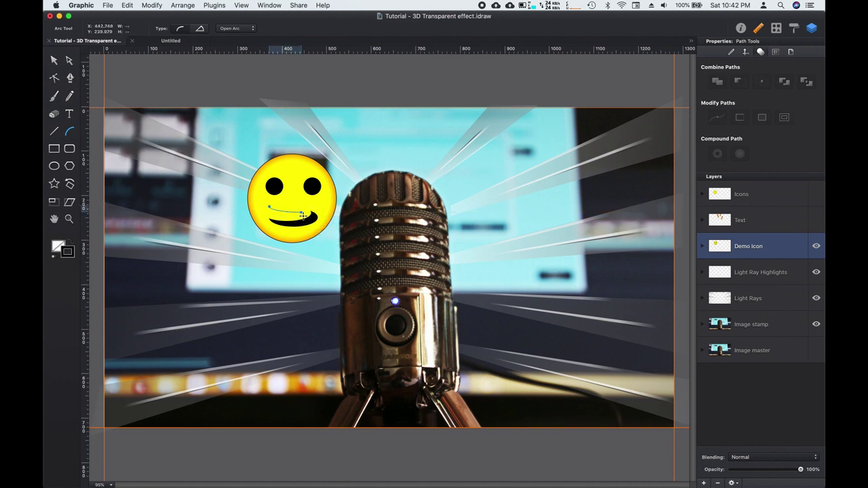
left_click(55, 83)
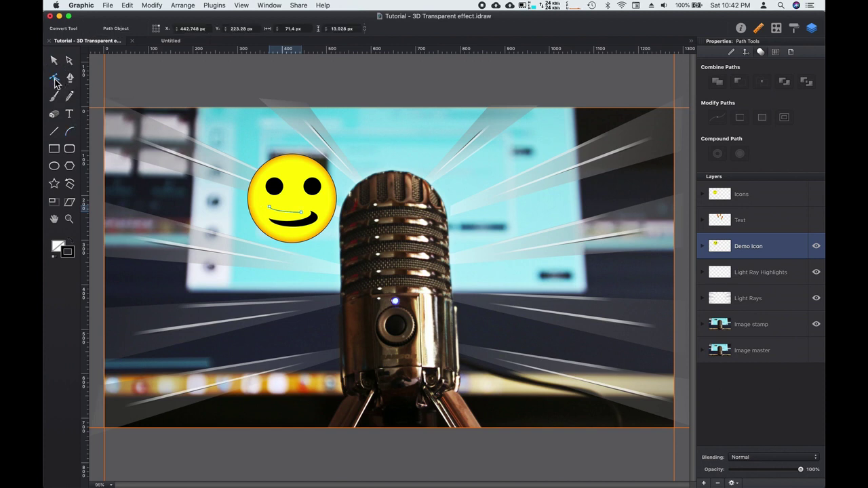
mouse_move(270, 211)
left_mouse_down()
mouse_move(287, 217)
mouse_move(270, 201)
mouse_move(270, 220)
left_mouse_up()
left_click(279, 216)
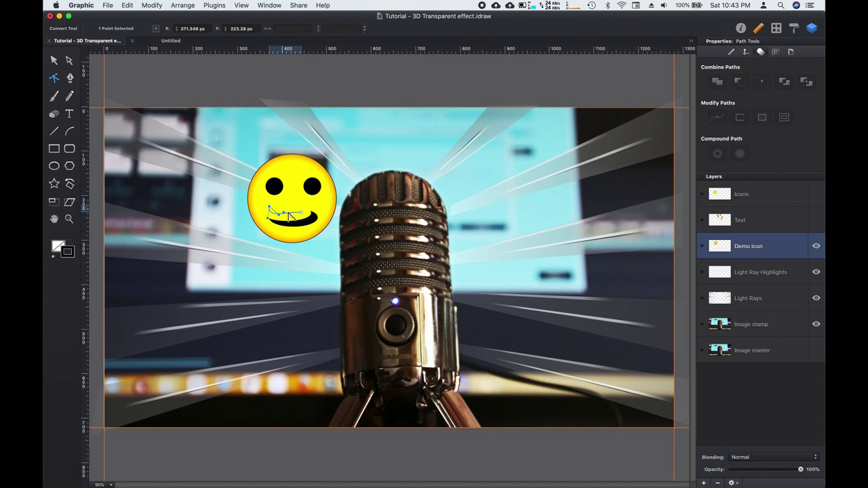
mouse_move(287, 216)
left_mouse_down()
mouse_move(305, 221)
mouse_move(305, 202)
mouse_move(304, 215)
left_mouse_up()
Step: Move the arc's right end point outward so the line spans about 93 px above the smile
left_click(69, 61)
left_click_drag(303, 215, 314, 213)
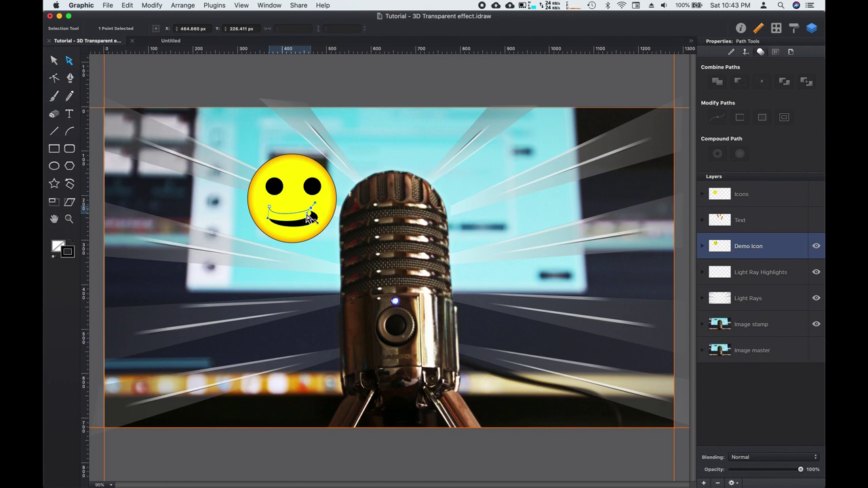
left_click_drag(310, 217, 310, 218)
left_click(56, 62)
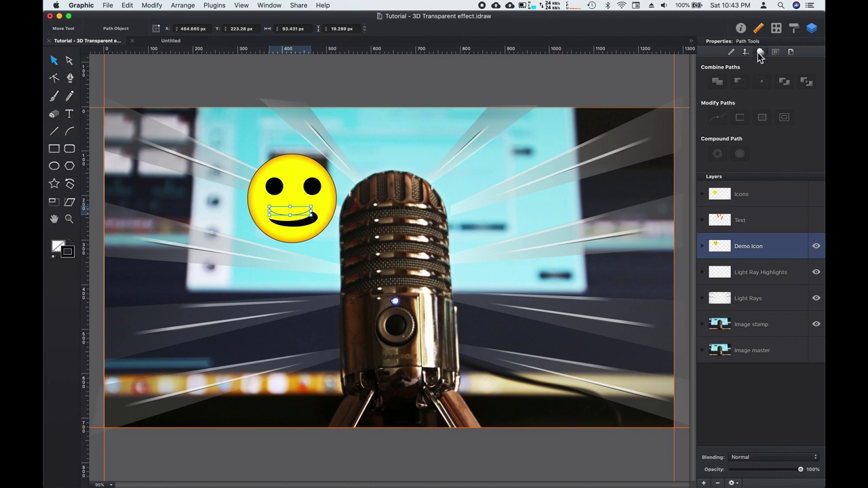
Step: Turn off the arc's fill, set its stroke width to 5 pt and deselect it
left_click(759, 28)
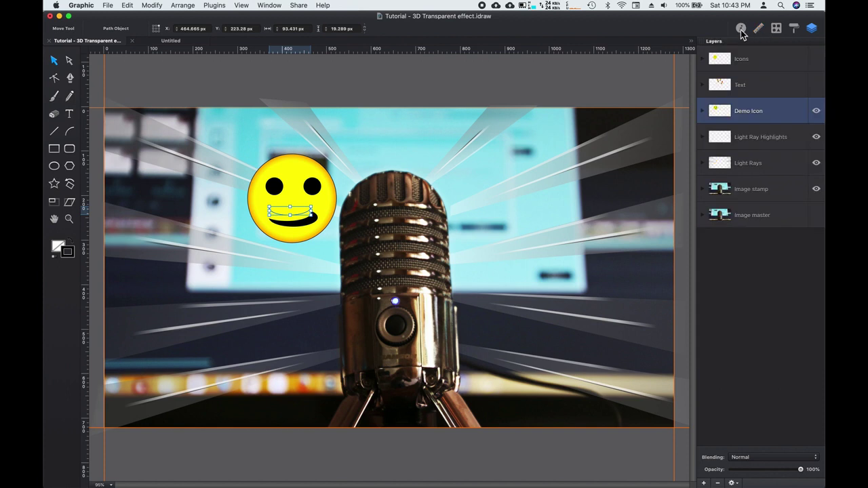
left_click(741, 29)
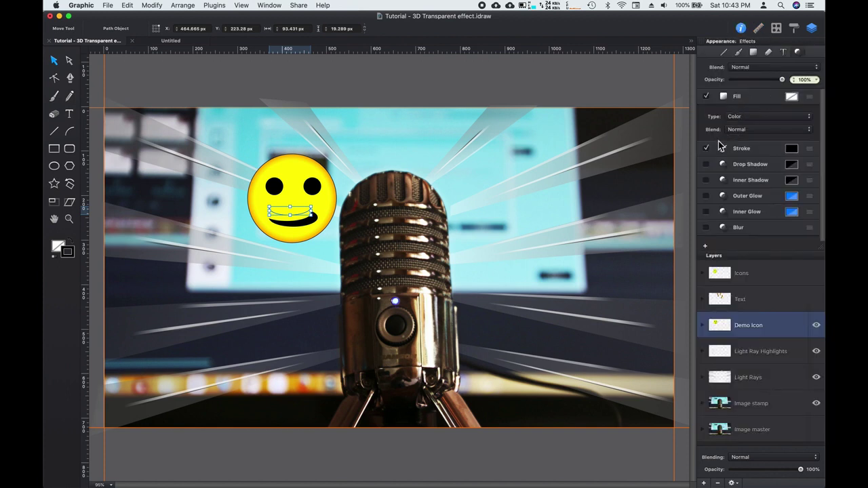
left_click(707, 97)
left_click(745, 150)
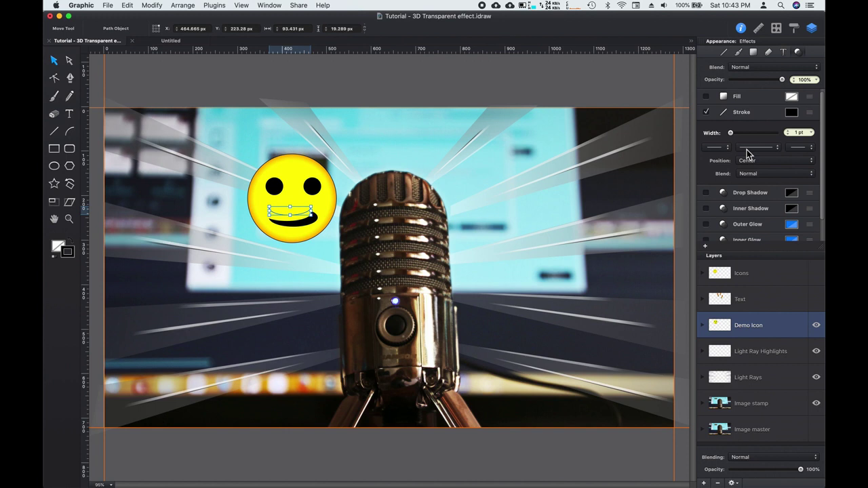
left_click_drag(731, 133, 734, 138)
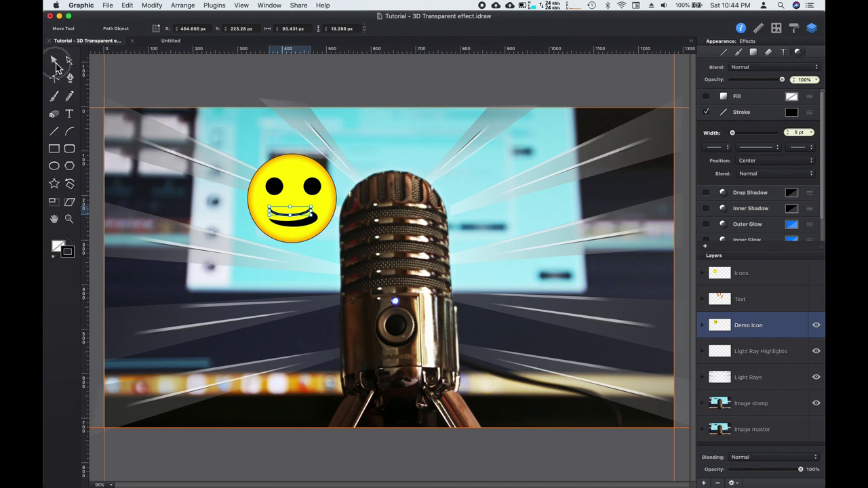
left_click(226, 84)
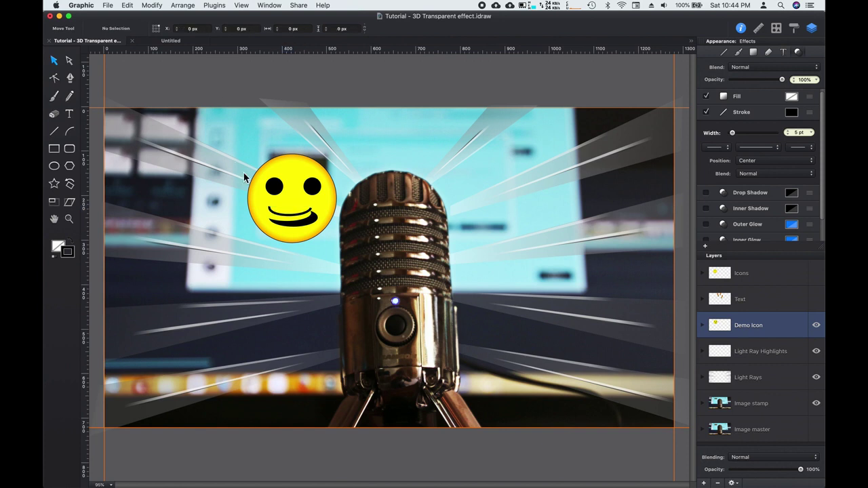
Step: Flip the thin arc above the crescent smile horizontally
left_click(282, 216)
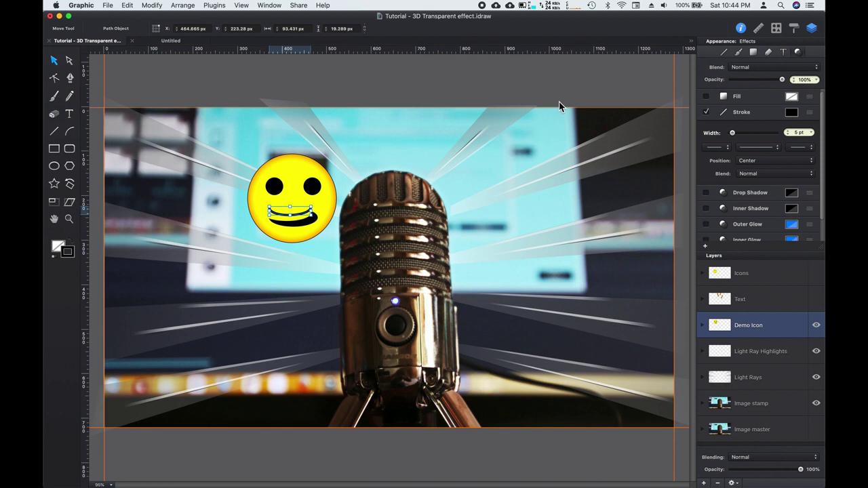
left_click(742, 29)
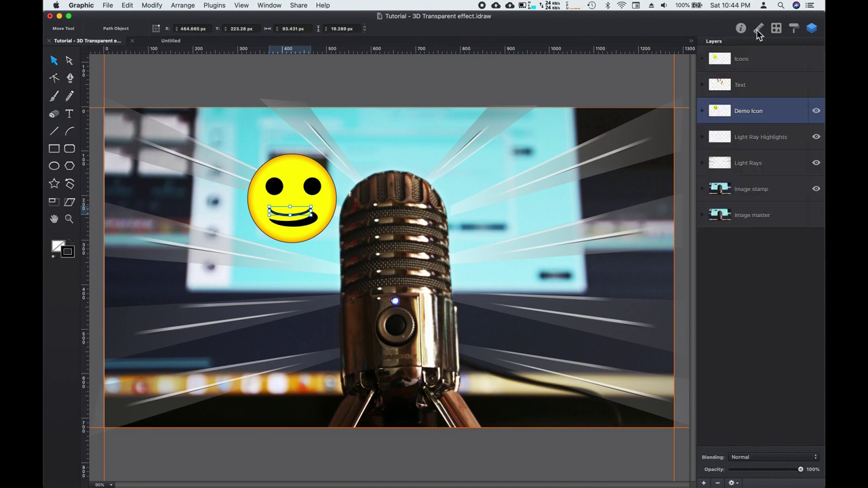
left_click(759, 30)
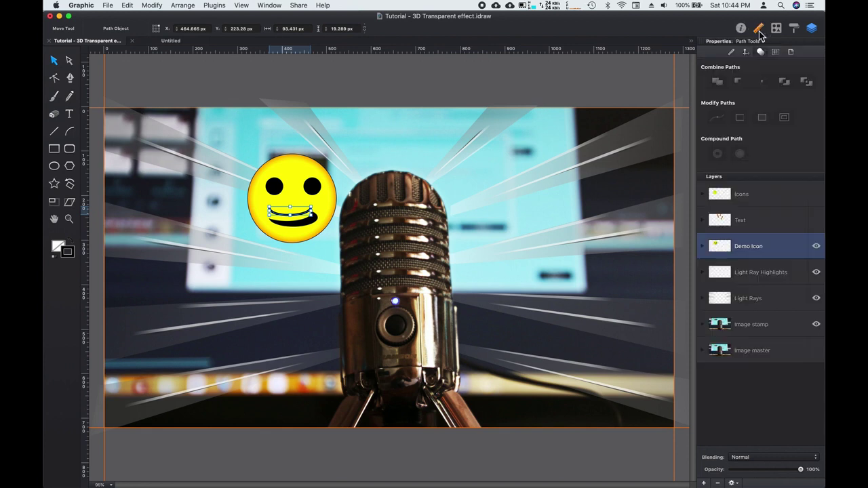
left_click(746, 52)
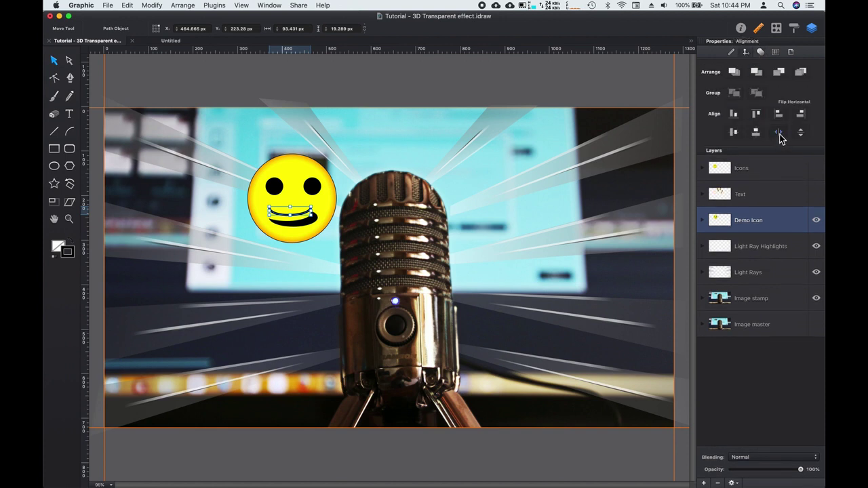
left_click(780, 133)
Step: Flip the crescent smile horizontally and back, and vertically and back
left_click(303, 229)
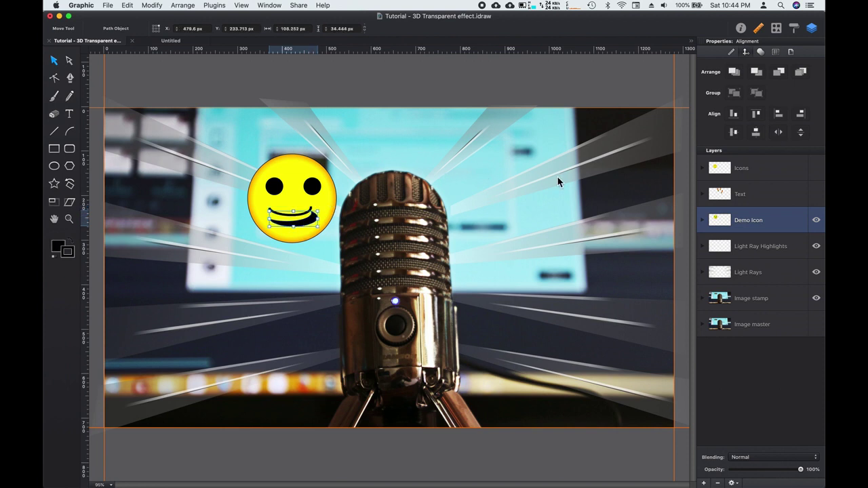
left_click(779, 134)
left_click(779, 133)
left_click(801, 134)
left_click(802, 136)
Step: Delete the thin arc above the mouth and rotate the crescent smile slightly clockwise to even out its ends
left_click(314, 213)
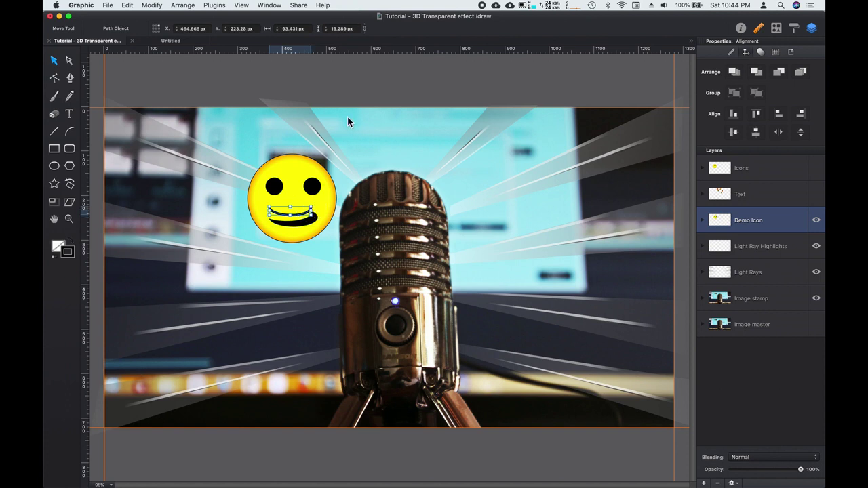
left_click(346, 72)
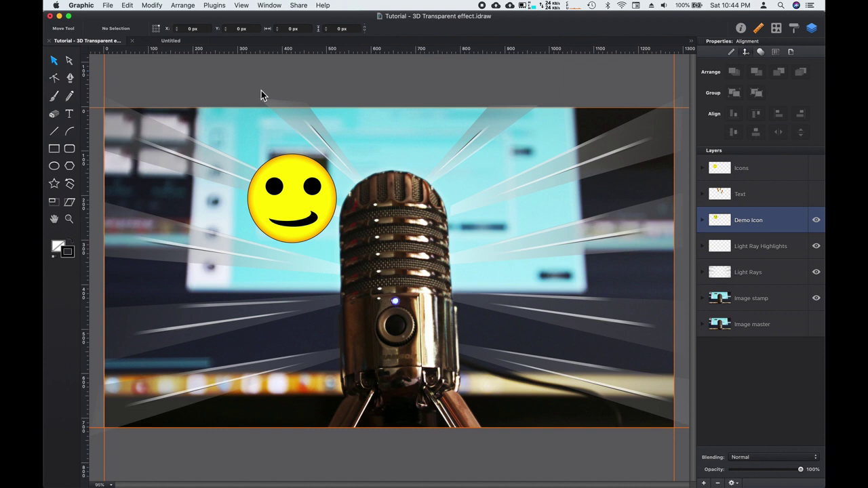
left_click(308, 226)
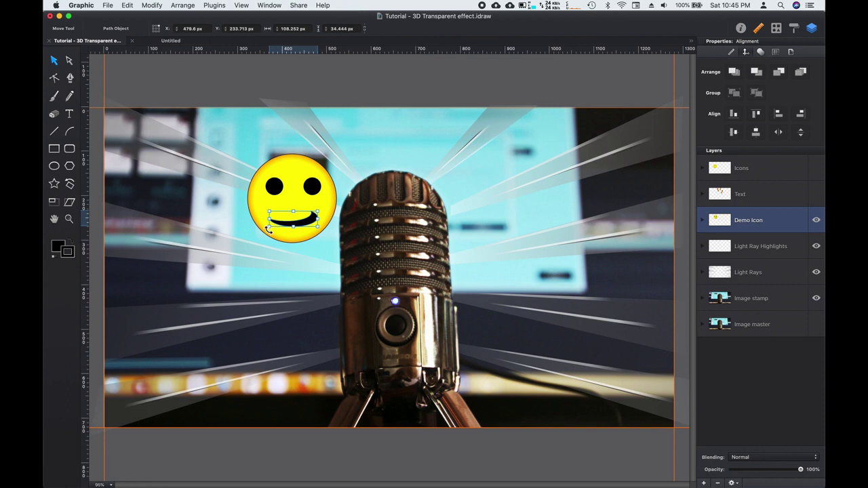
left_click_drag(269, 229, 266, 226)
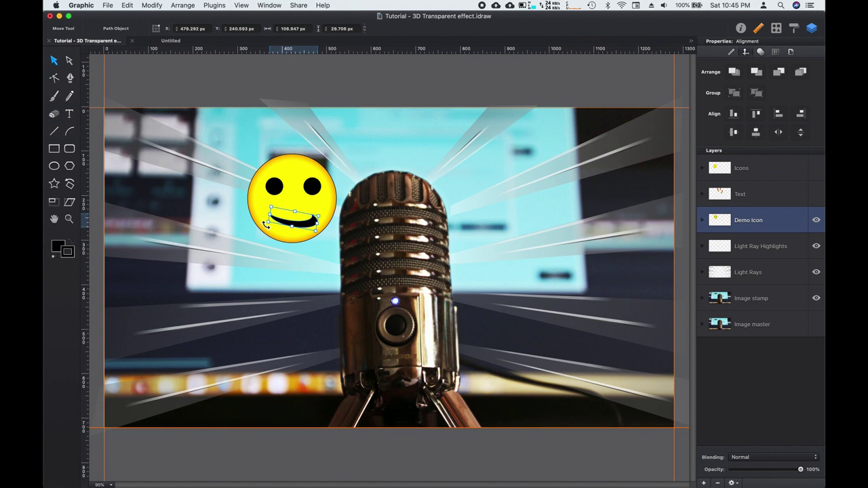
Step: Reposition the crescent smile so it sits centred beneath the eyes on the yellow face
left_click_drag(312, 228, 309, 229)
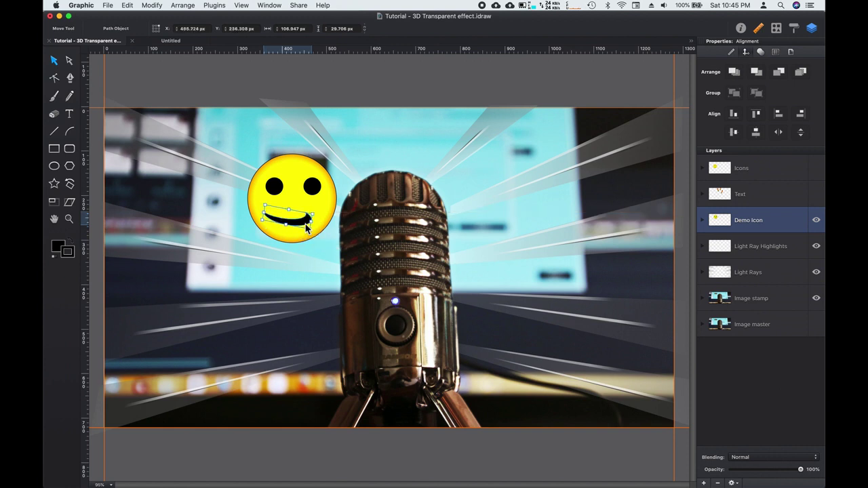
left_click_drag(307, 228, 307, 228)
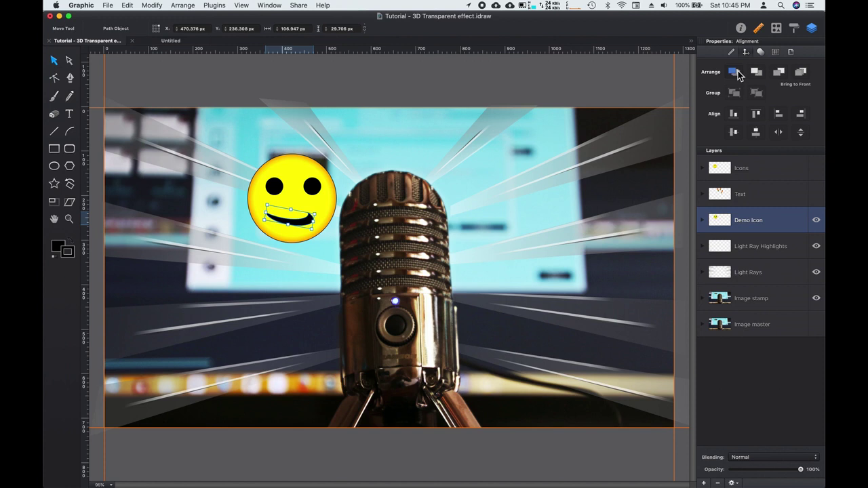
Step: Delete the Icons layer above the Text layer
left_click(742, 30)
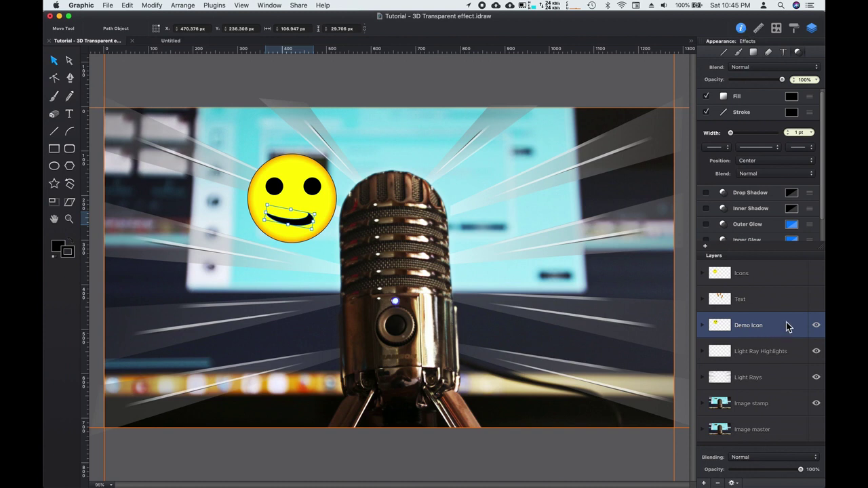
left_click(775, 274)
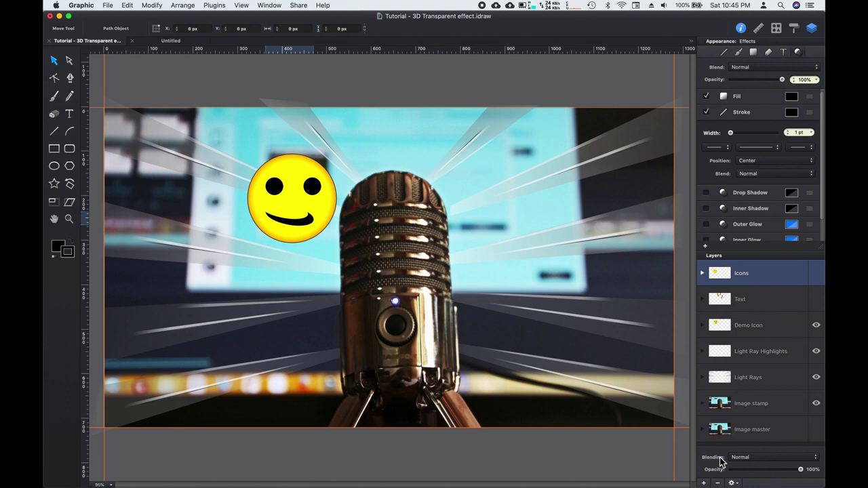
left_click(719, 483)
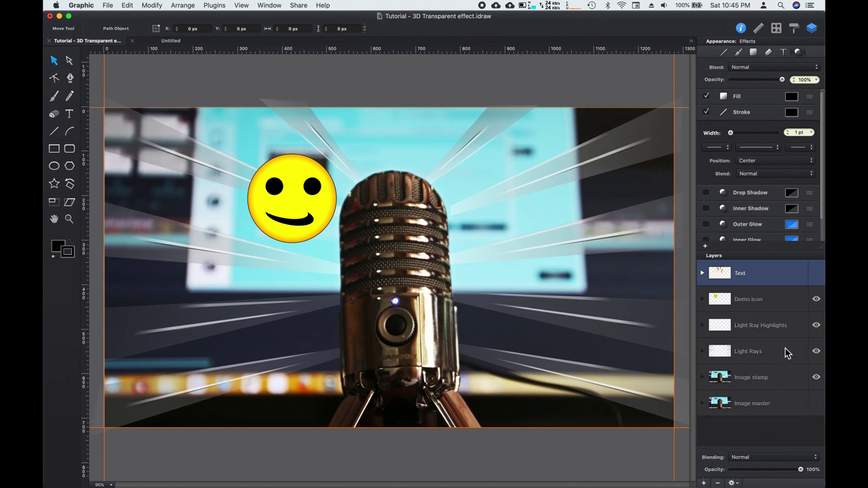
Step: Show the Text layer to view its exclamation marks around the microphone, and hide it again
left_click(817, 276)
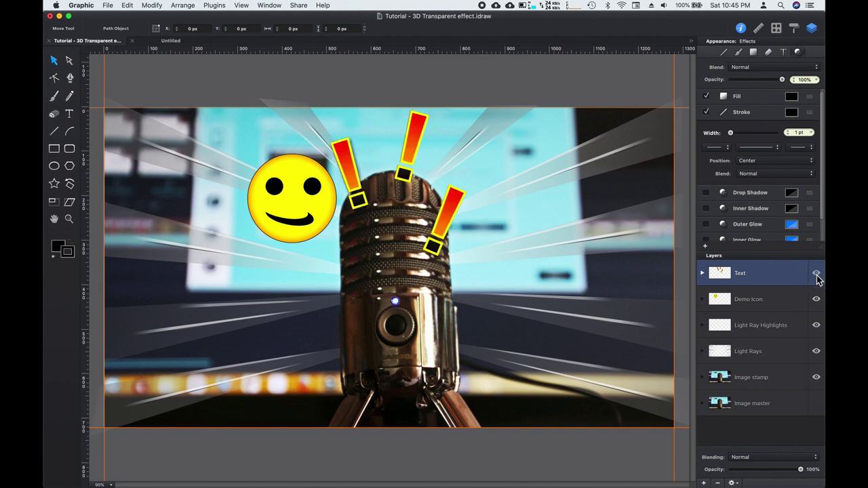
left_click(817, 276)
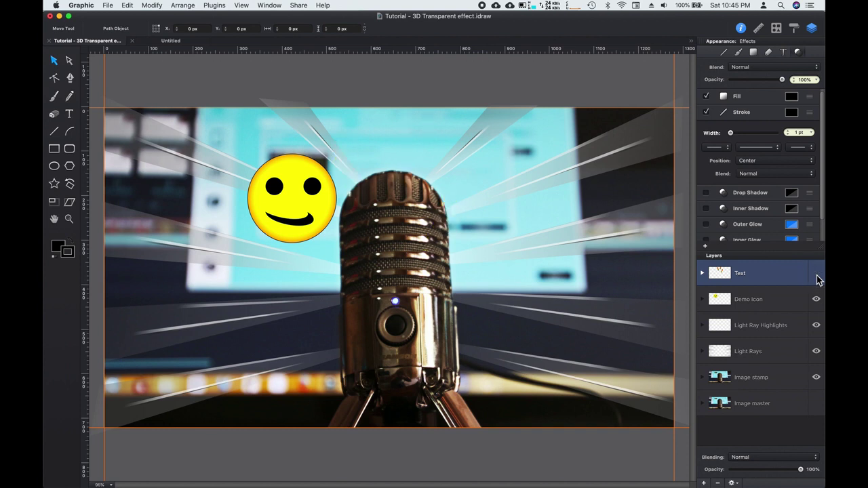
left_click(817, 277)
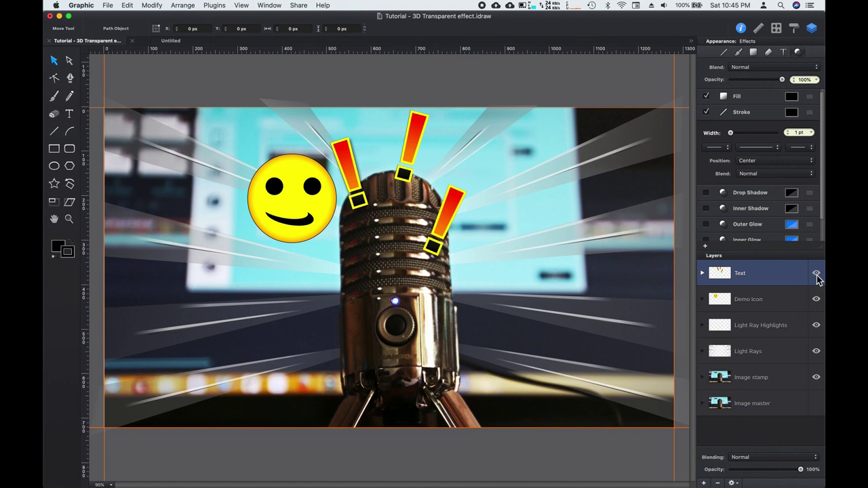
left_click(817, 276)
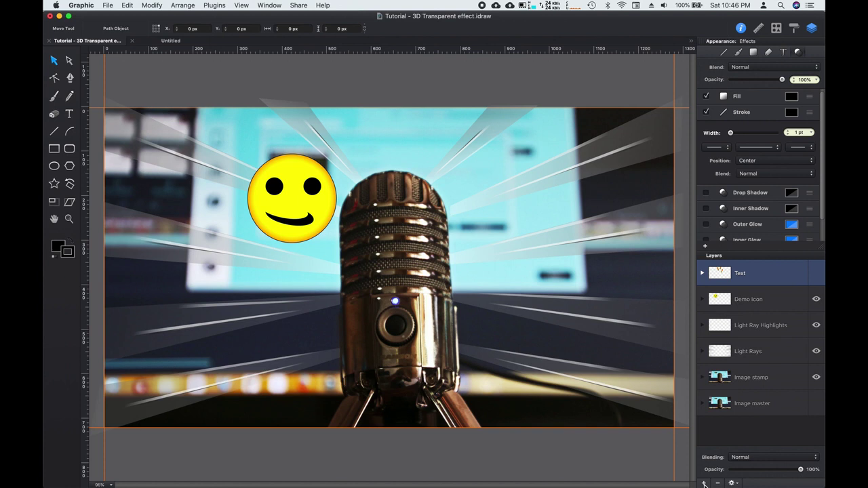
Step: Add a new layer on top and place the text "?" on it, to the upper right of the microphone
left_click(705, 483)
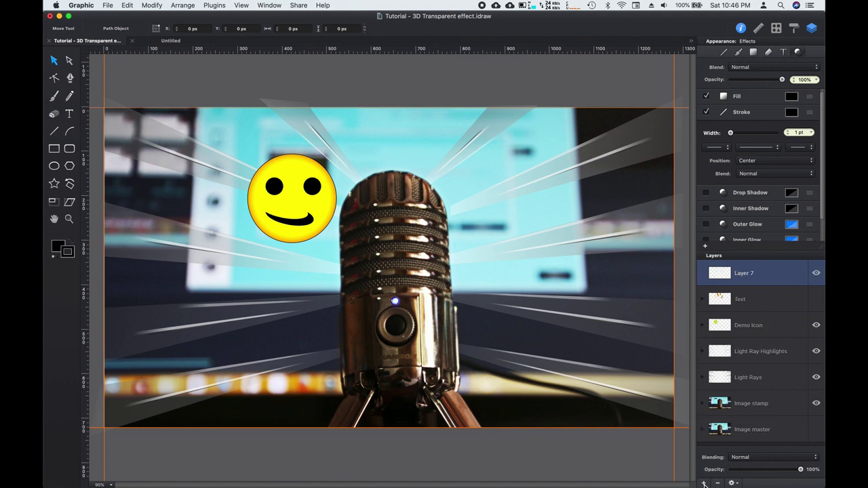
left_click(752, 275)
left_click(70, 114)
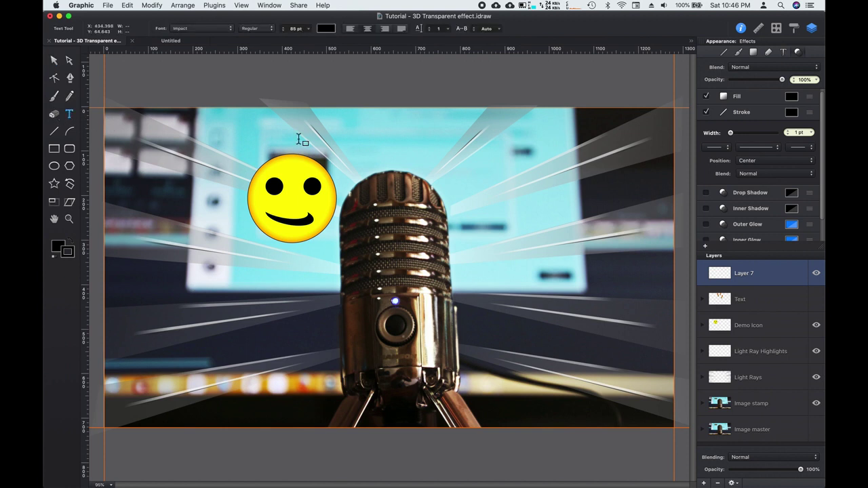
left_click(477, 170)
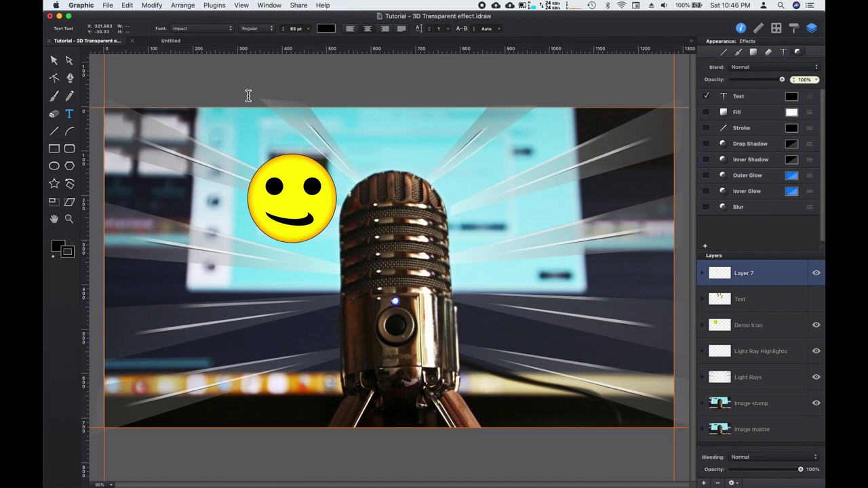
type("?")
left_click(54, 61)
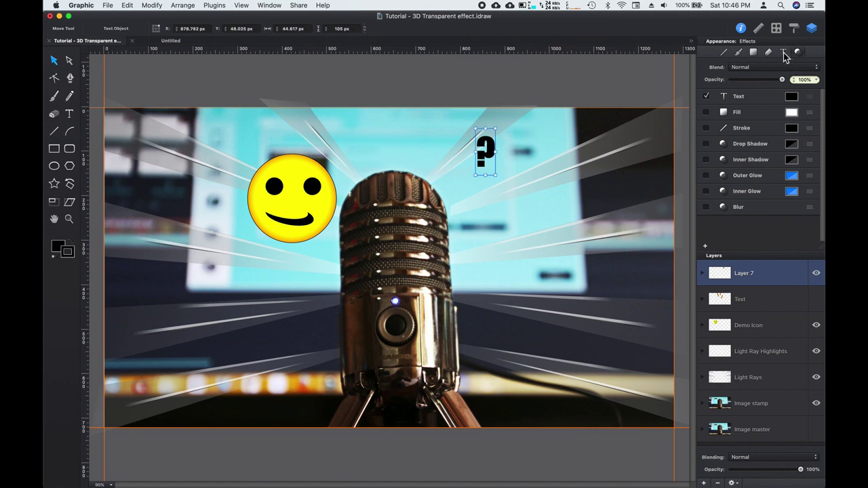
Step: Change the question mark's font to Cooper Black
left_click(783, 53)
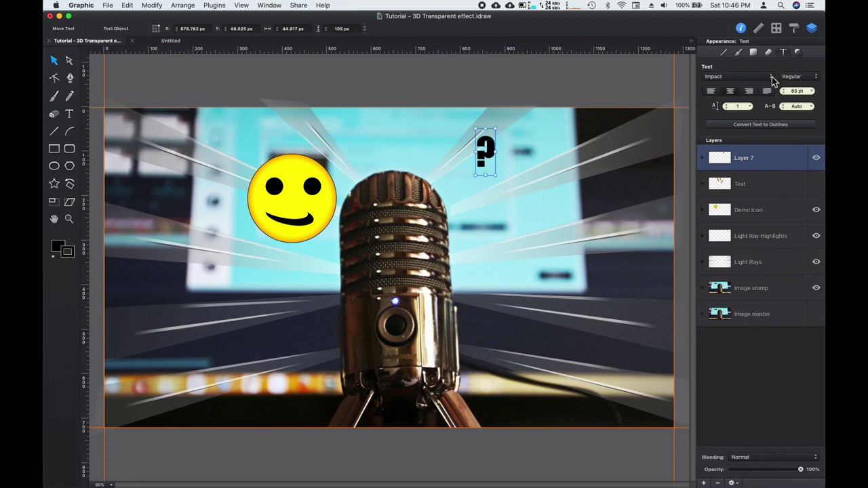
left_click(772, 79)
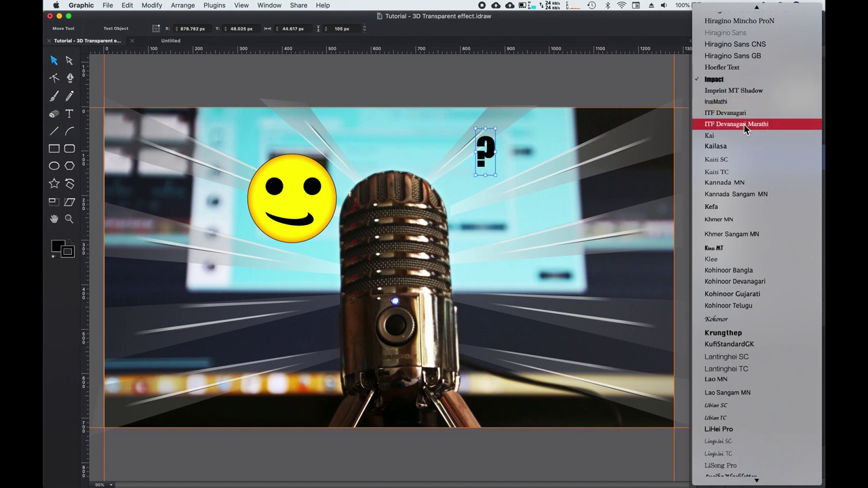
key("c")
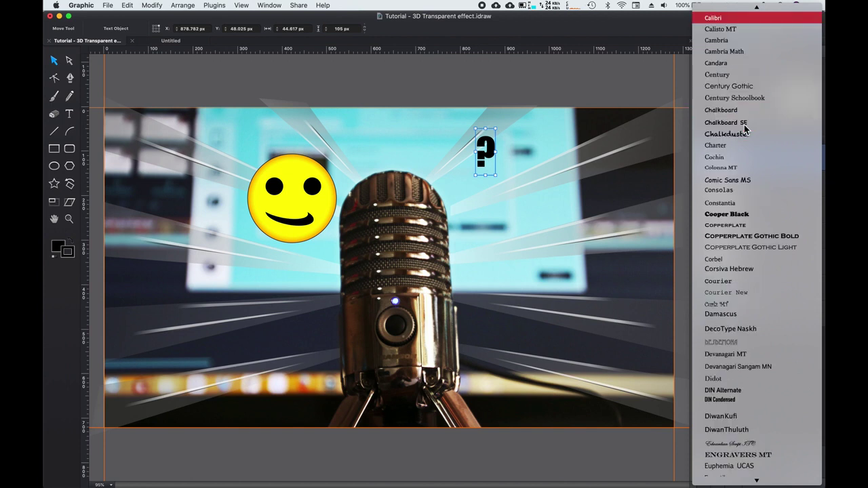
left_click(738, 216)
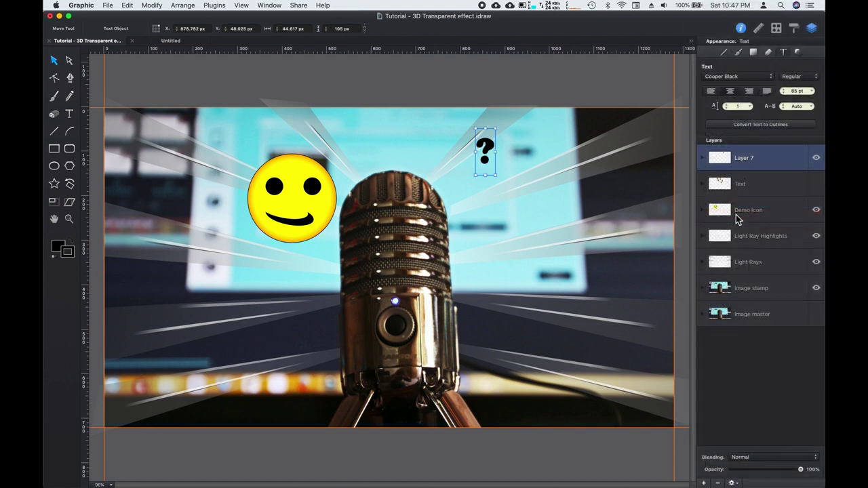
Step: Set the question mark's font size to 144 pt and enlarge its text box to about 87 × 173 px
left_click(813, 95)
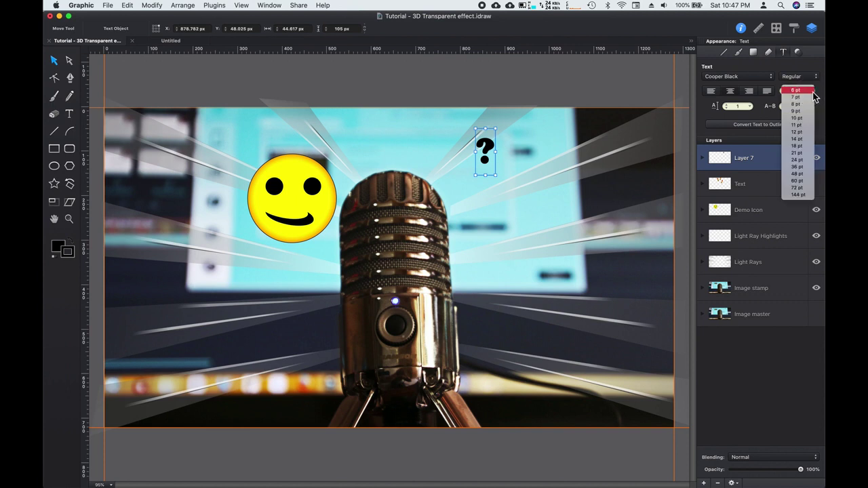
left_click(799, 181)
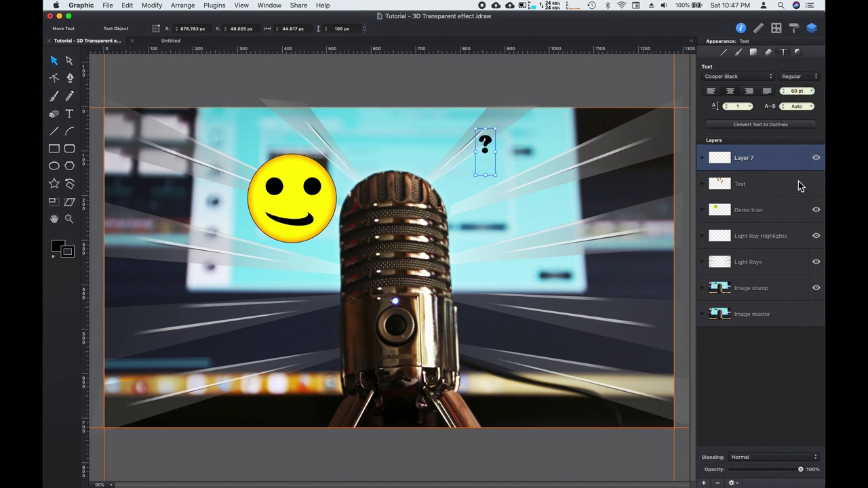
left_click(815, 96)
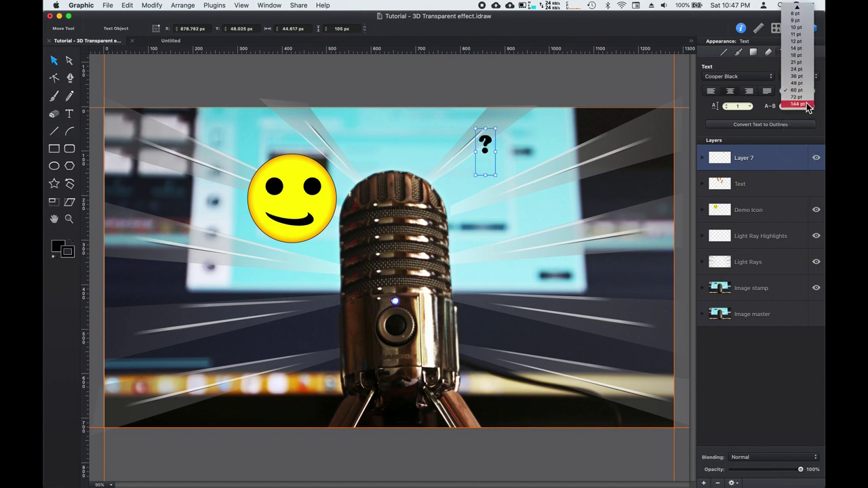
left_click(808, 108)
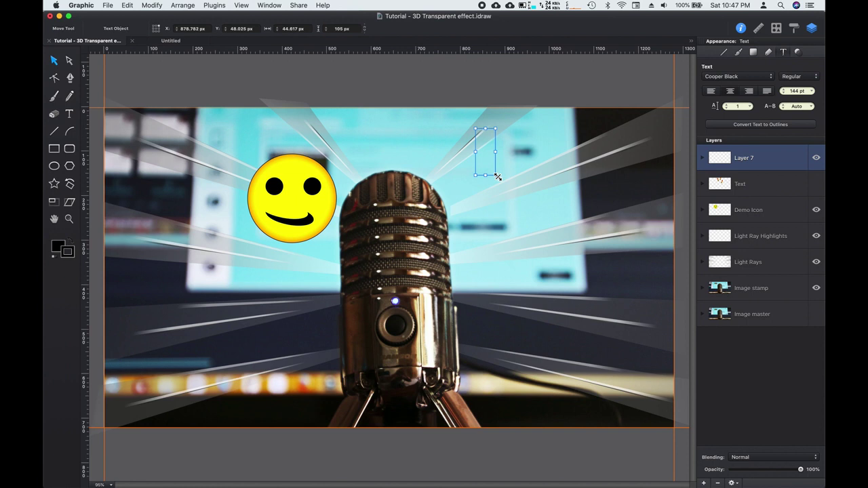
left_click_drag(497, 176, 517, 205)
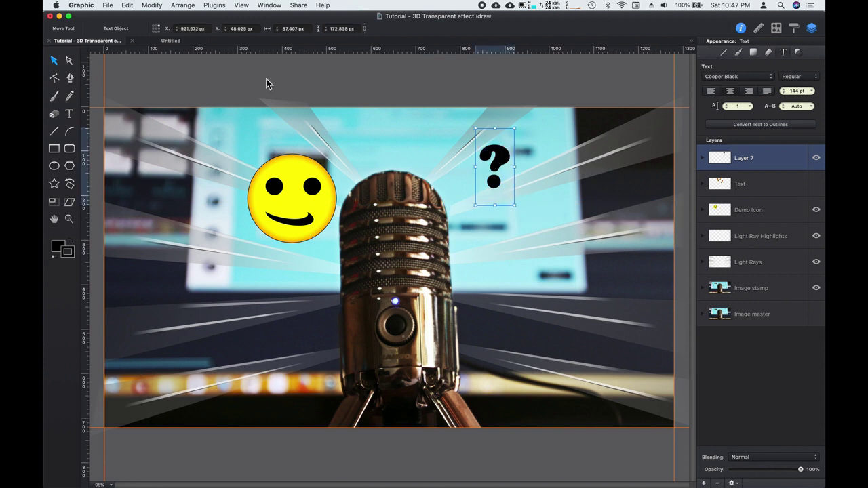
Step: Turn on the question mark's Fill effect and set its type to Linear Gradient
left_click(799, 53)
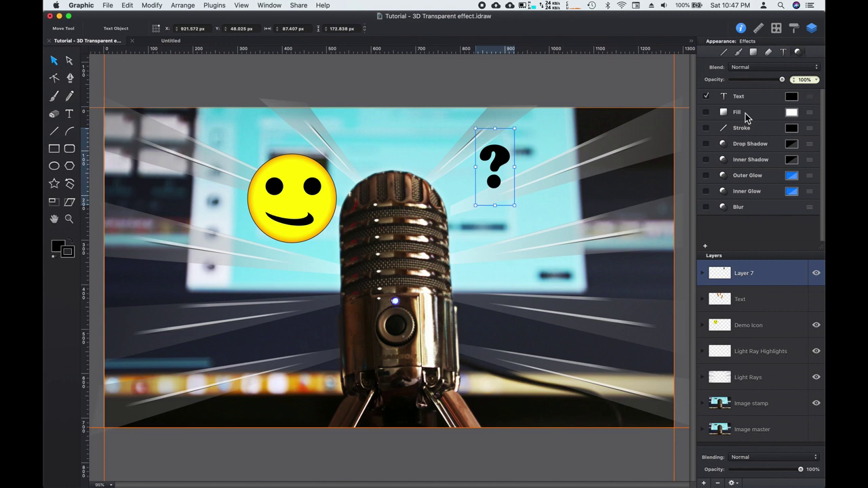
left_click(706, 112)
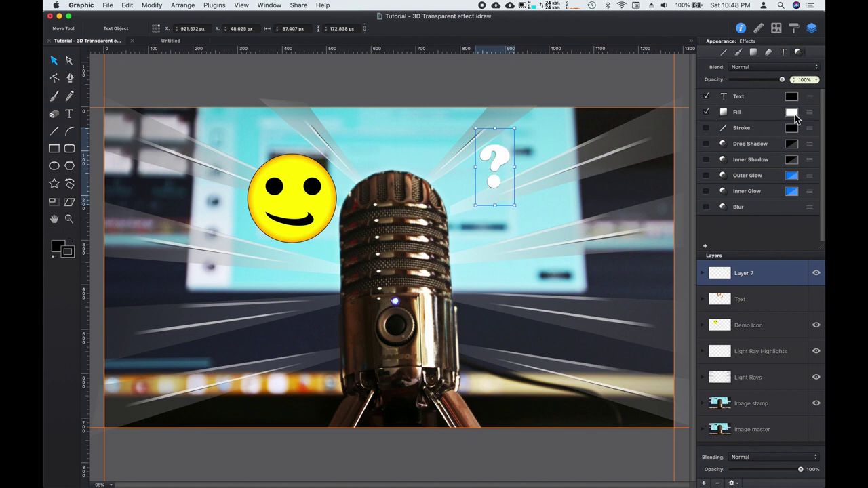
left_click(758, 116)
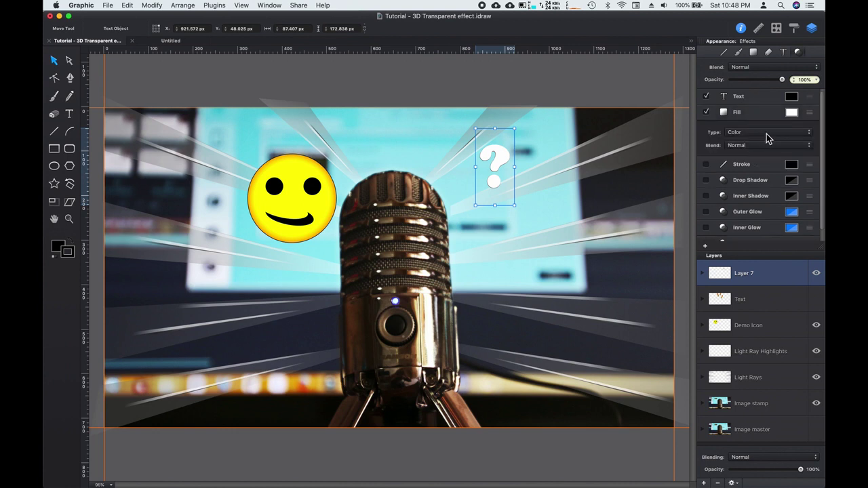
left_click(769, 136)
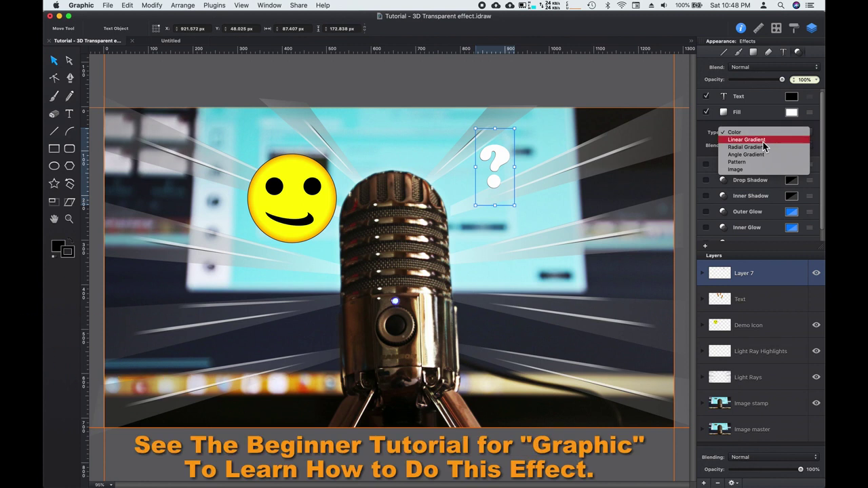
left_click(763, 143)
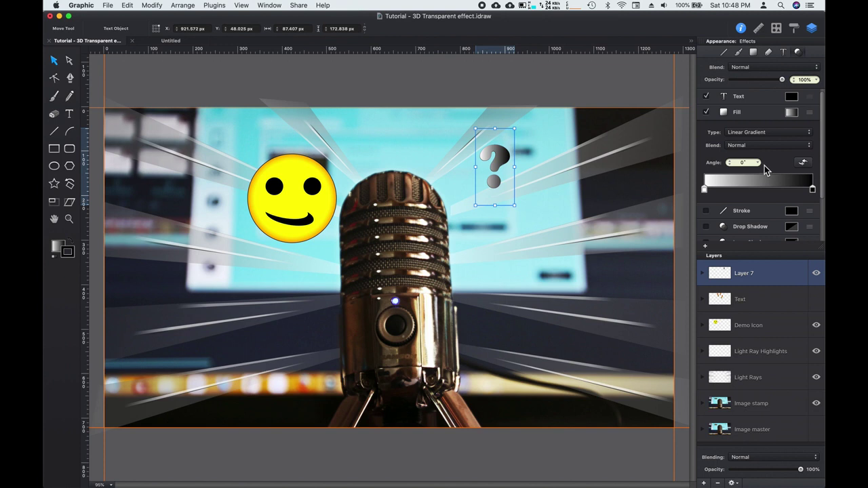
Step: Reverse the question mark's gradient and back, and set its angle to 90°
left_click(804, 164)
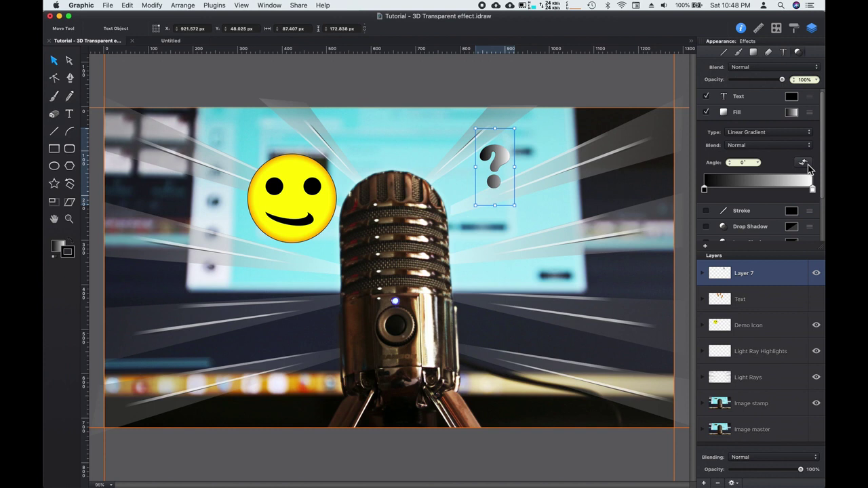
left_click(806, 166)
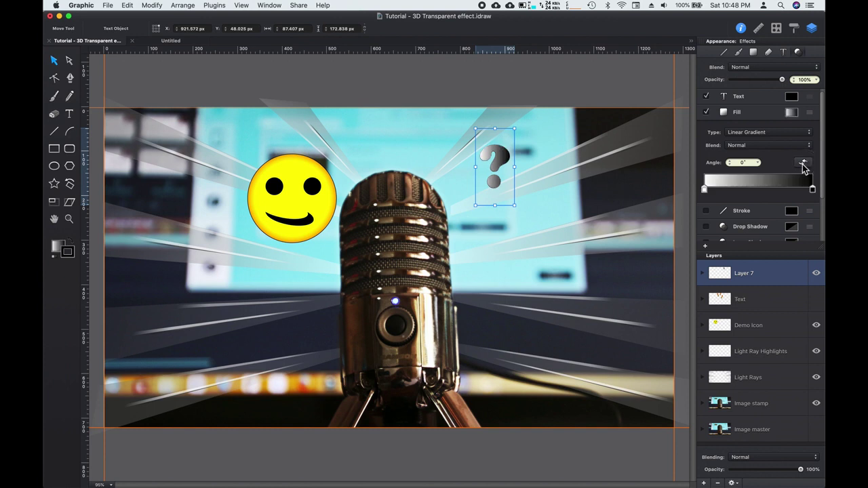
left_click(758, 163)
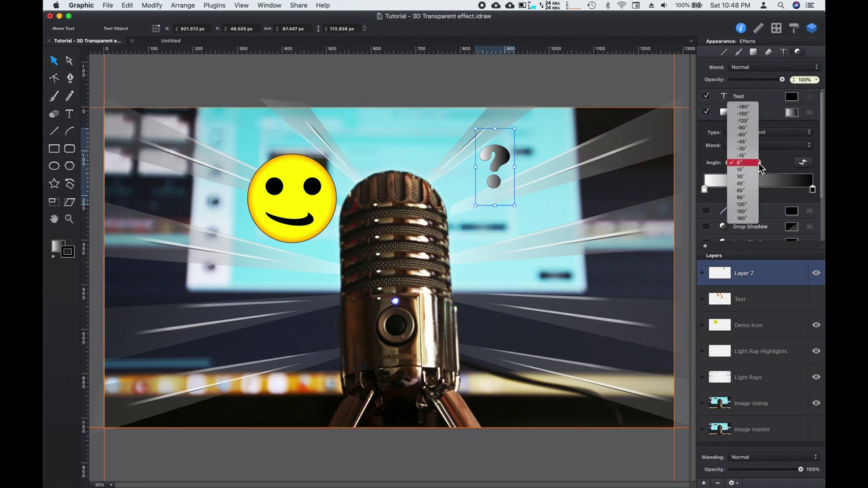
left_click(743, 198)
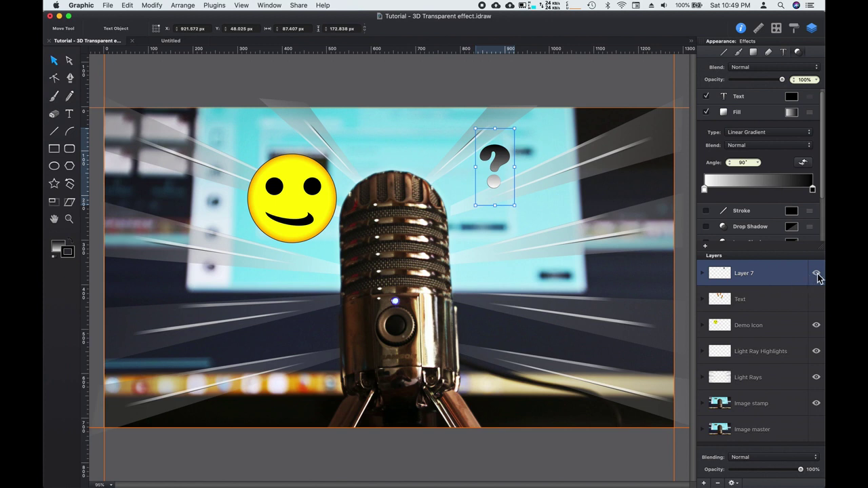
Step: Show the Text layer to compare its exclamation marks' styling, and hide the layer again
left_click(817, 300)
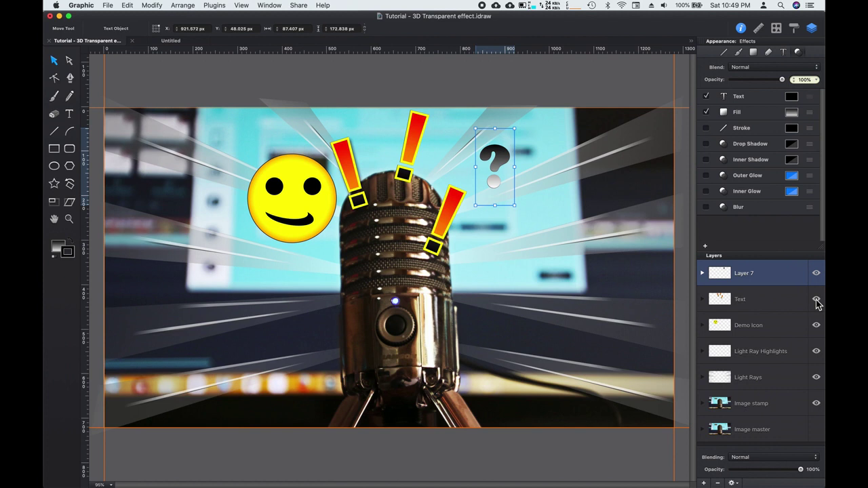
left_click(817, 301)
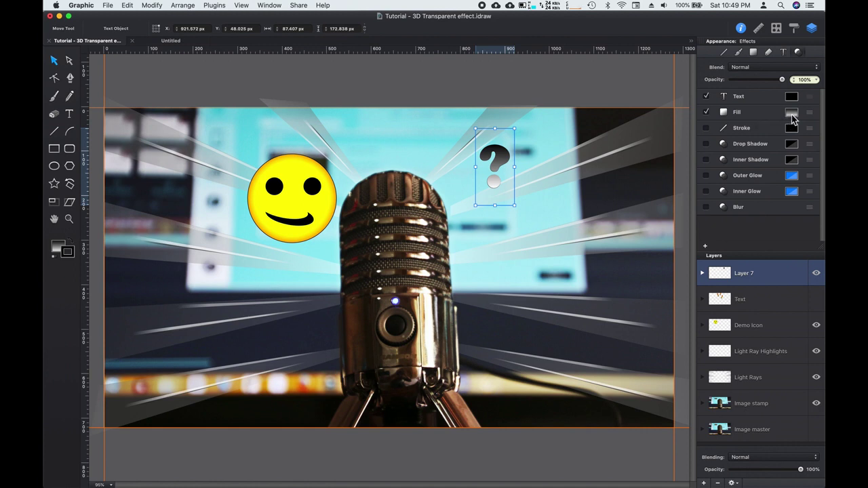
Step: Recolour the question mark's white gradient stop to orange with RGB 255, 192, 0, and reverse the gradient direction
left_click(759, 117)
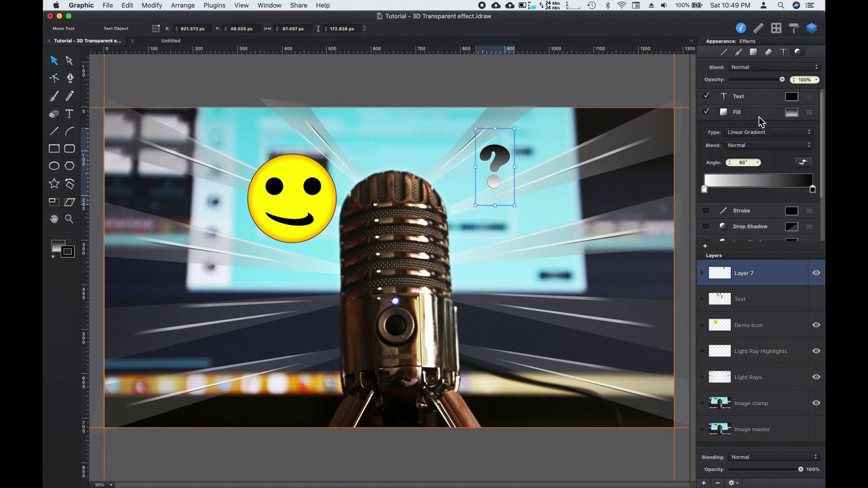
left_click(706, 192)
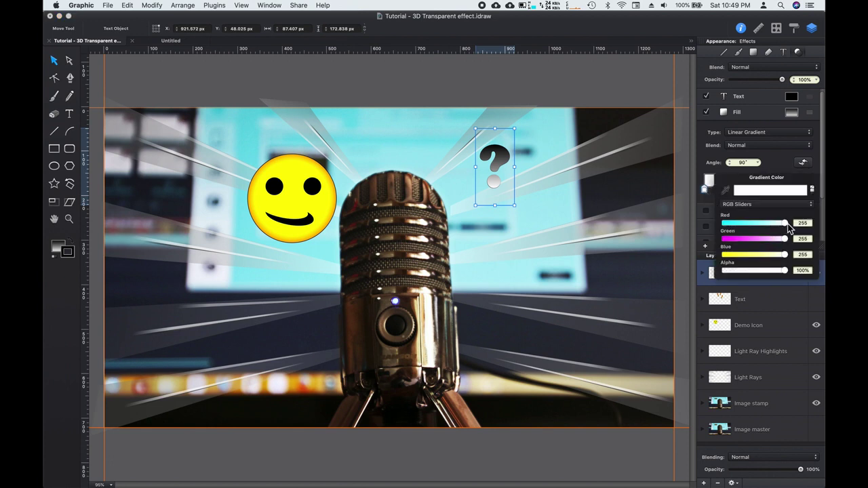
mouse_move(785, 223)
left_mouse_down()
mouse_move(723, 224)
mouse_move(785, 223)
left_mouse_up()
left_click_drag(785, 256, 724, 255)
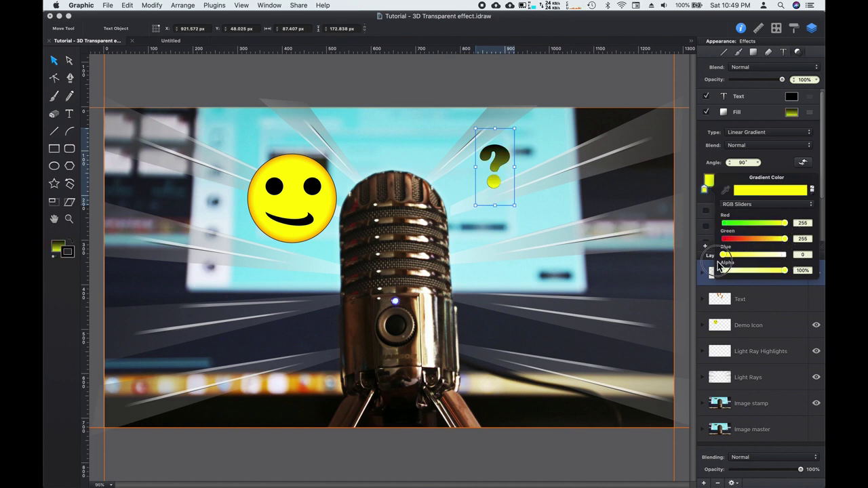
left_click_drag(786, 240, 772, 243)
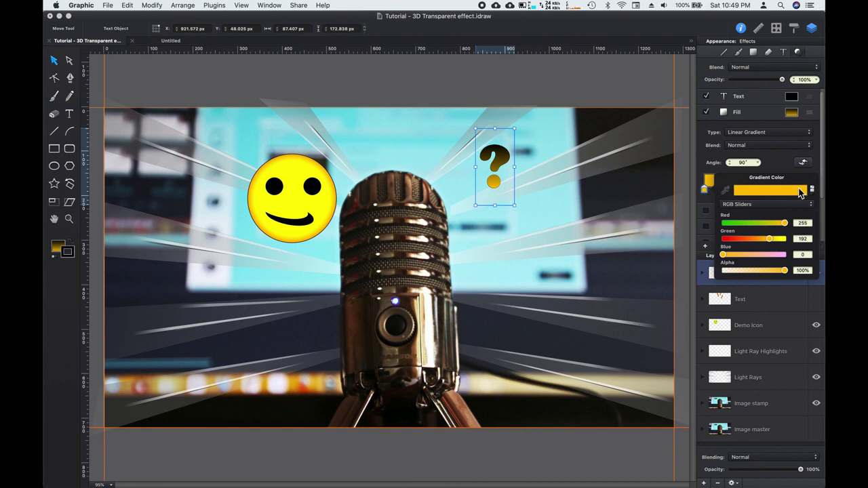
left_click(705, 192)
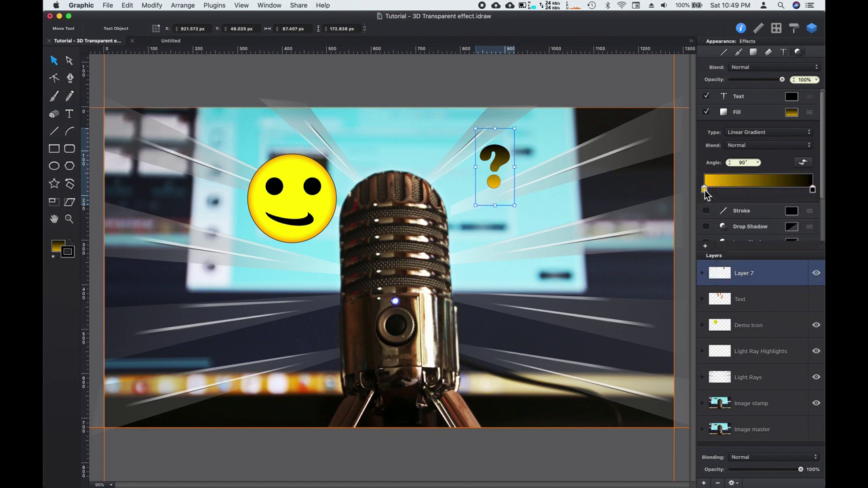
left_click(805, 167)
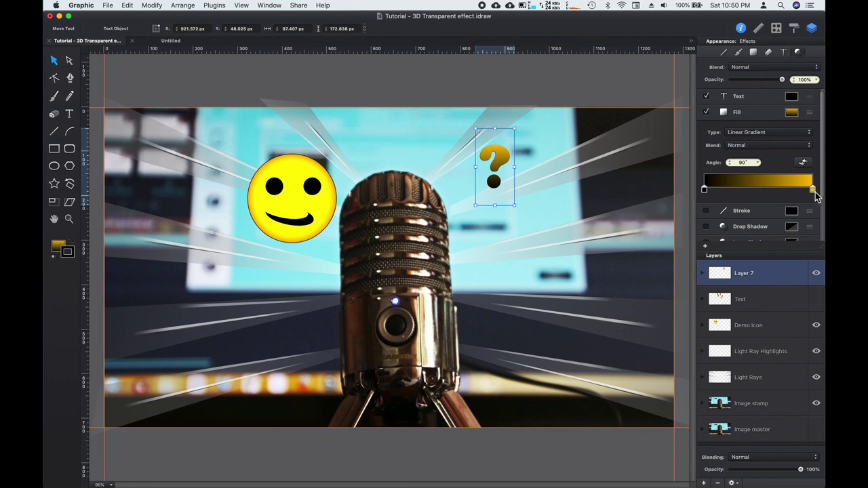
Step: Add a gradient stop near the orange end and set its colour to pure red, RGB 255, 0, 0
left_click(790, 189)
left_click(791, 191)
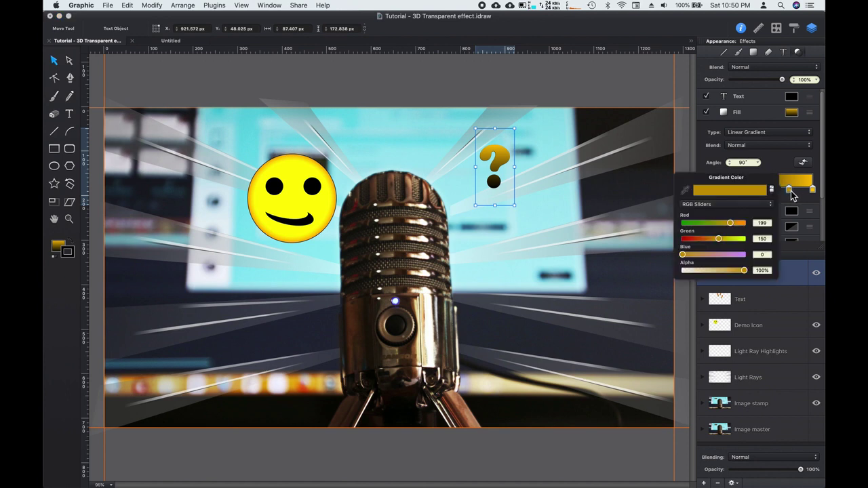
left_click_drag(719, 238, 682, 242)
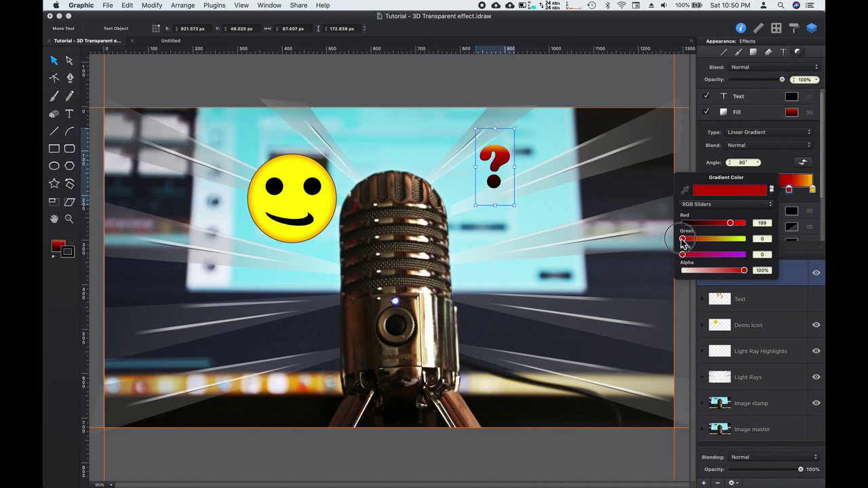
left_click_drag(733, 228, 747, 230)
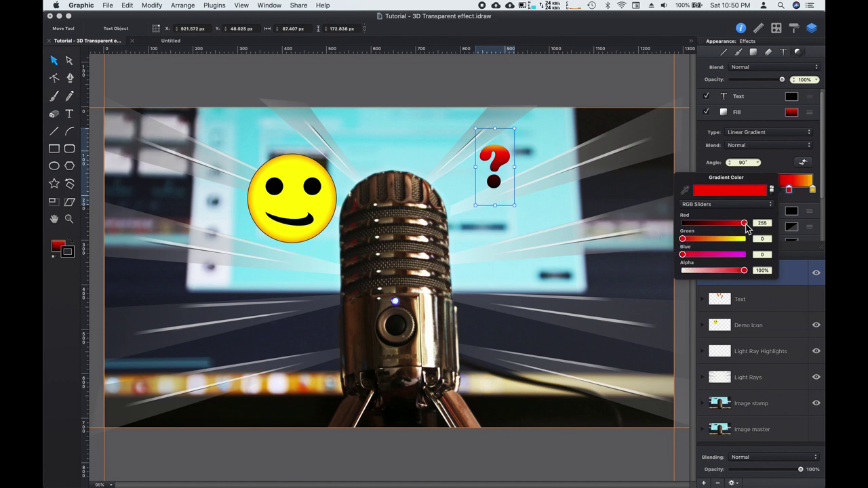
left_click(789, 190)
Step: Move the red stop near the gradient's middle and add stops that switch sharply from black to red about a third along
left_click_drag(791, 192, 762, 191)
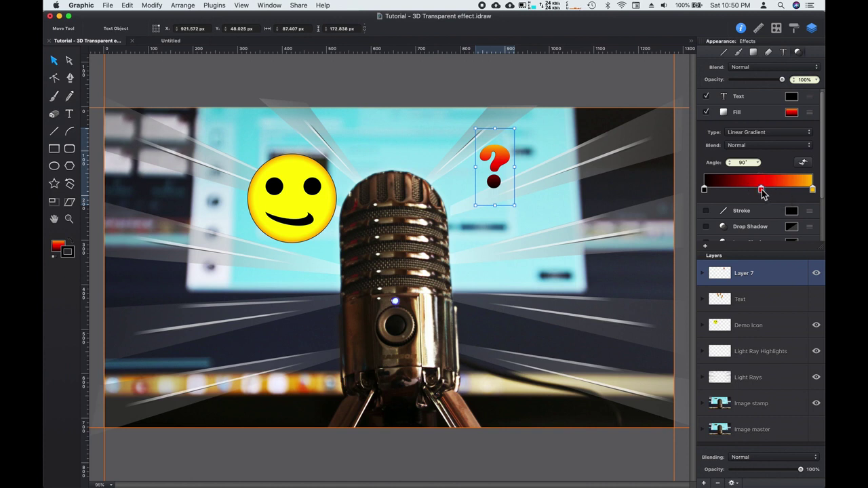
left_click_drag(762, 190, 760, 193)
left_click(716, 192)
left_click_drag(716, 193, 721, 194)
left_click_drag(757, 191, 738, 195)
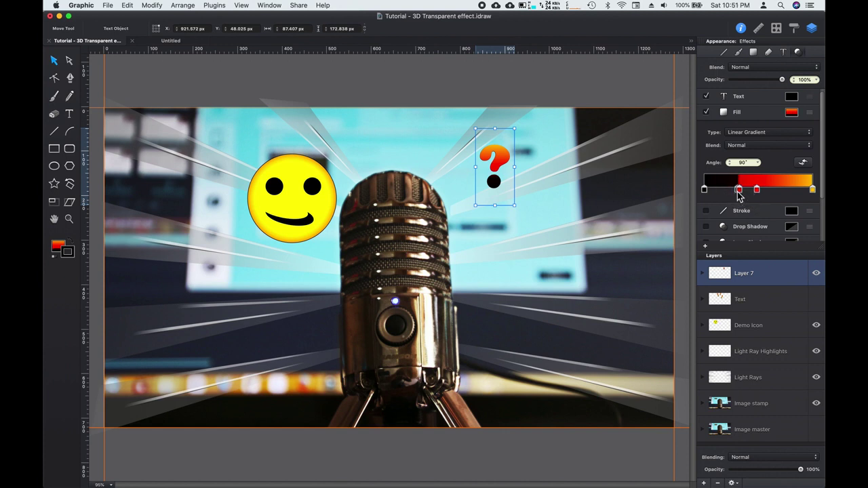
Step: Set the dark stop at the black-to-red break to pure black by lowering Red to 0, and close the Fill settings
double_click(739, 191)
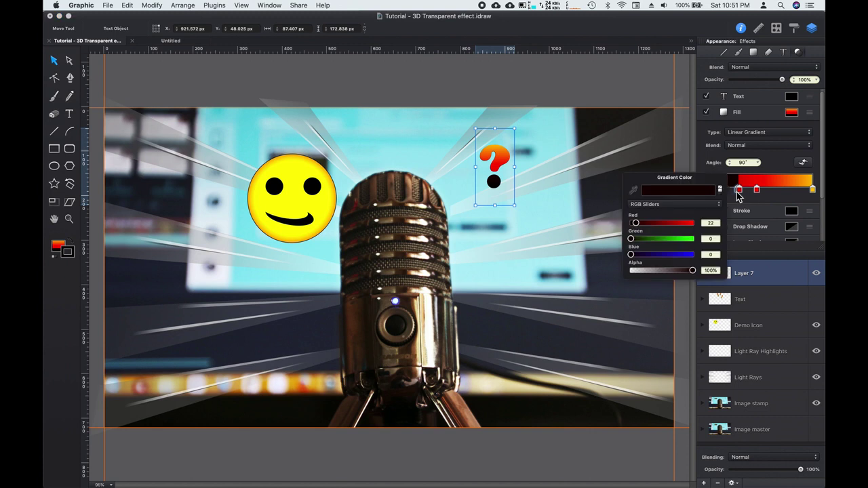
left_click_drag(637, 227, 629, 226)
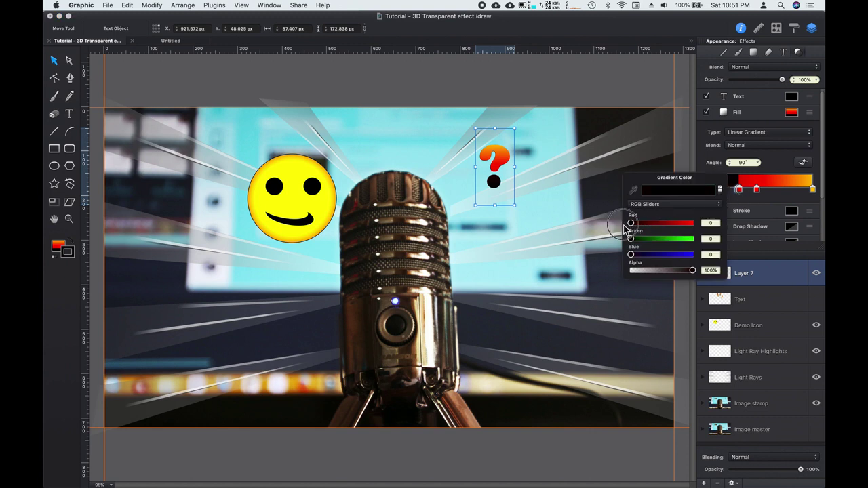
left_click(737, 190)
left_click(737, 184)
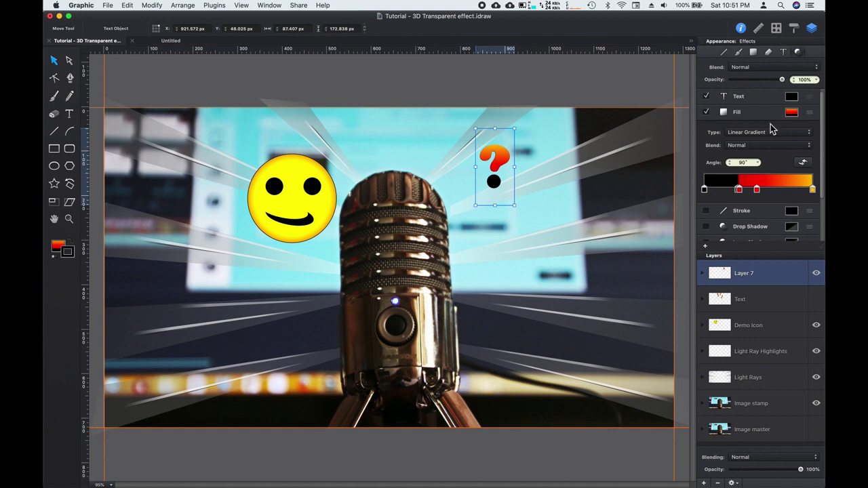
left_click(752, 115)
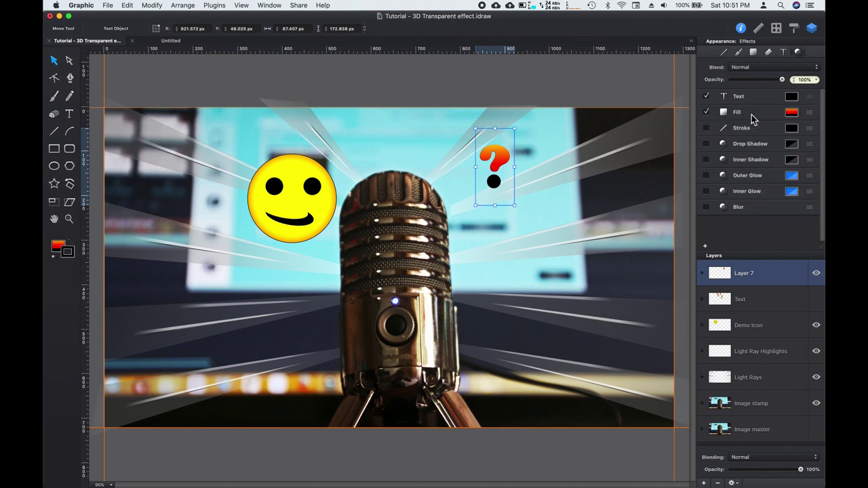
Step: Turn on the question mark's Stroke effect, colour it yellow with RGB 255, 255, 0, and set its width to 5 pt
left_click(707, 128)
left_click(796, 133)
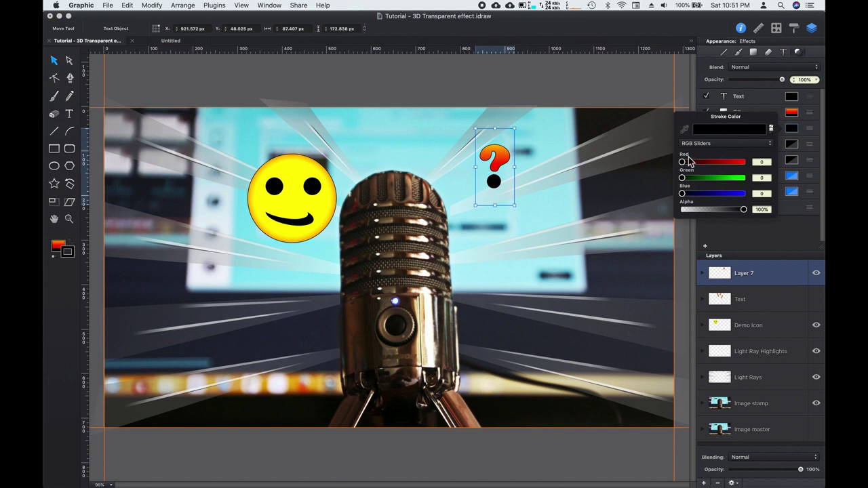
mouse_move(683, 163)
left_mouse_down()
mouse_move(702, 171)
mouse_move(745, 164)
left_mouse_up()
left_click_drag(683, 178, 751, 182)
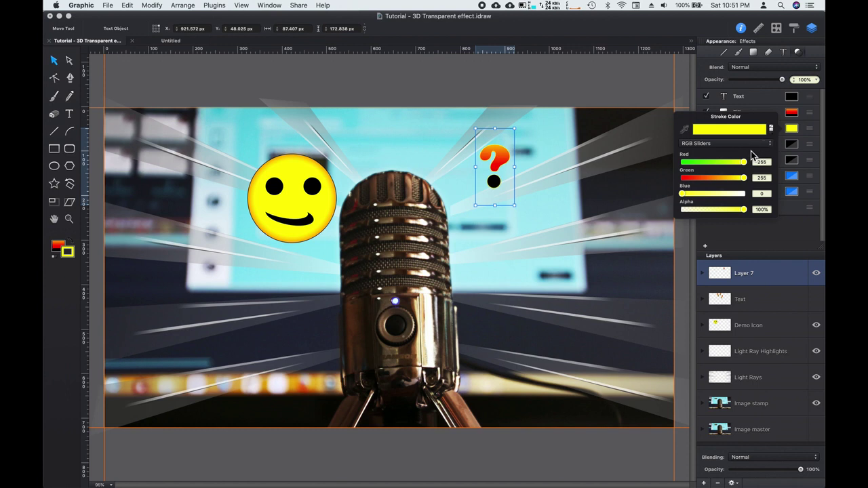
left_click(792, 128)
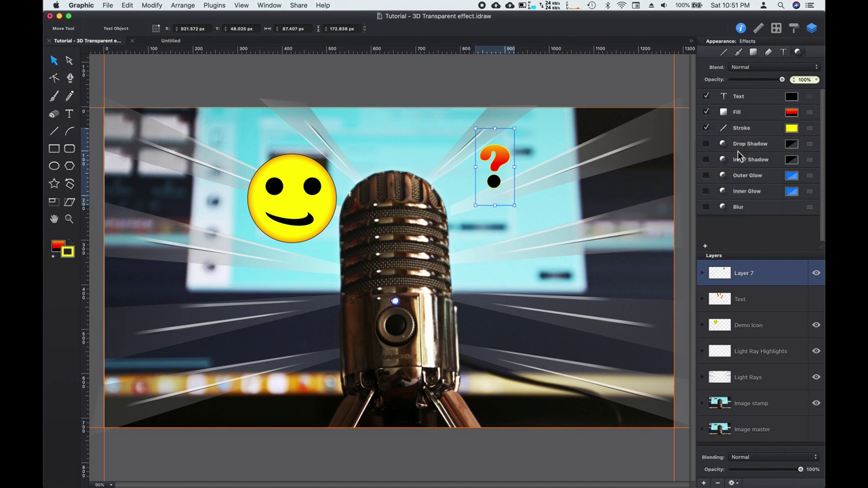
left_click(749, 133)
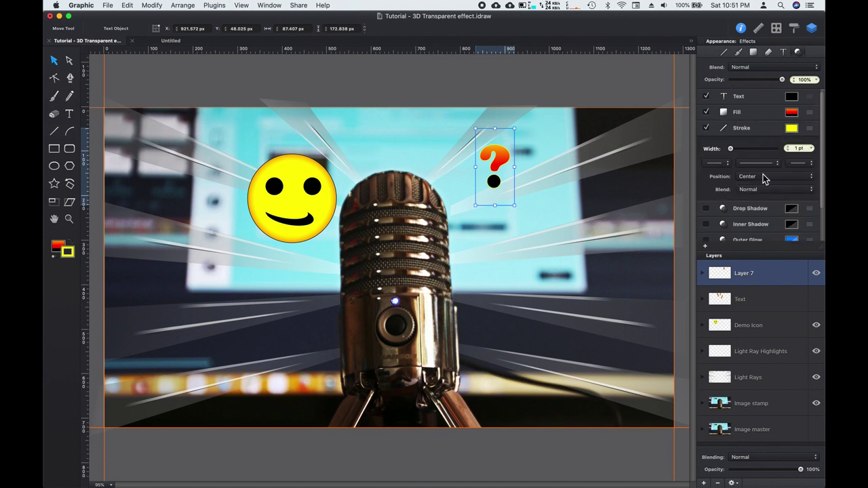
left_click_drag(731, 153, 734, 151)
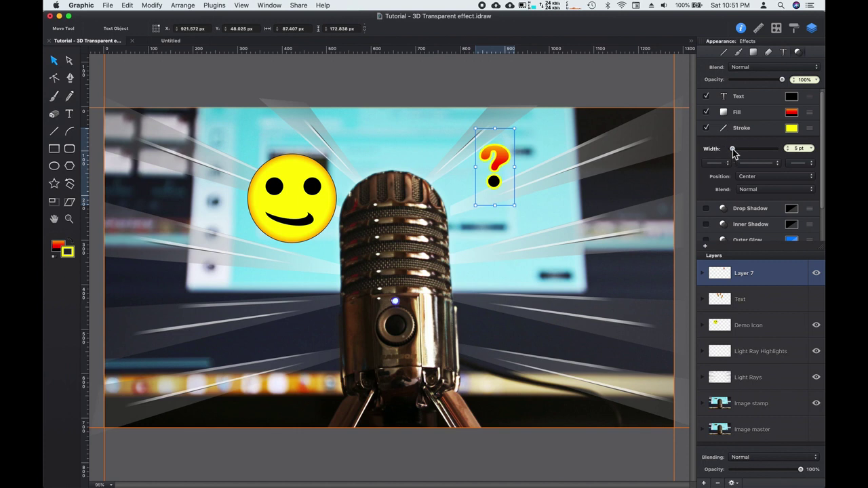
Step: Try the Inside and Outside stroke positions on the question mark, return it to Center, and close the Stroke settings
left_click(763, 178)
left_click(757, 186)
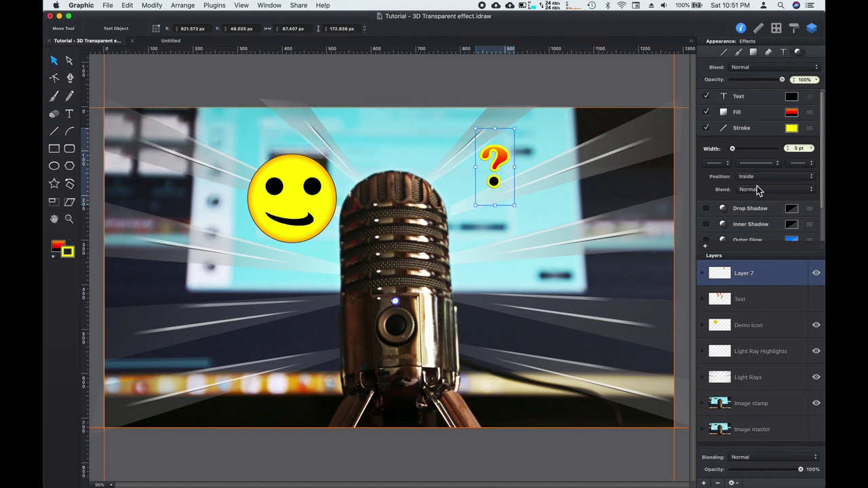
left_click(764, 177)
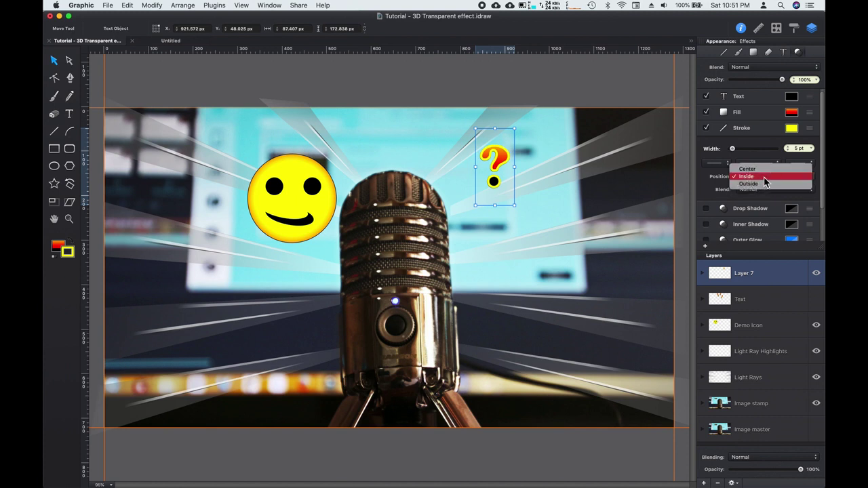
left_click(761, 185)
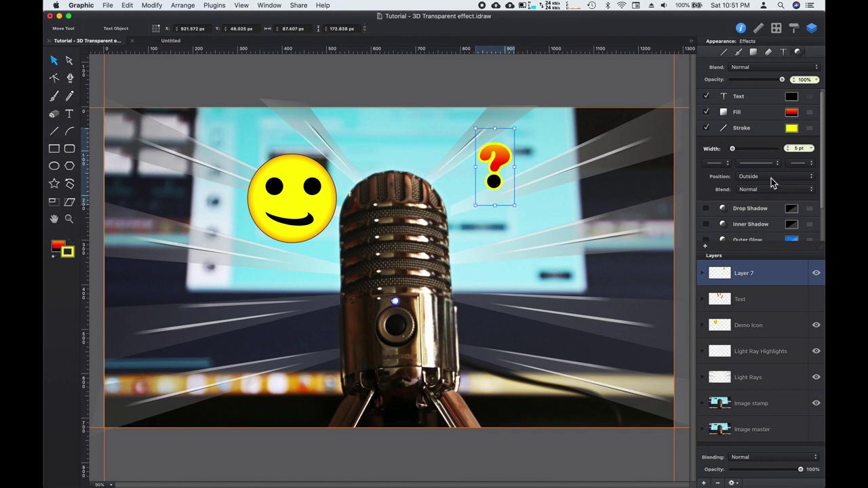
left_click(773, 179)
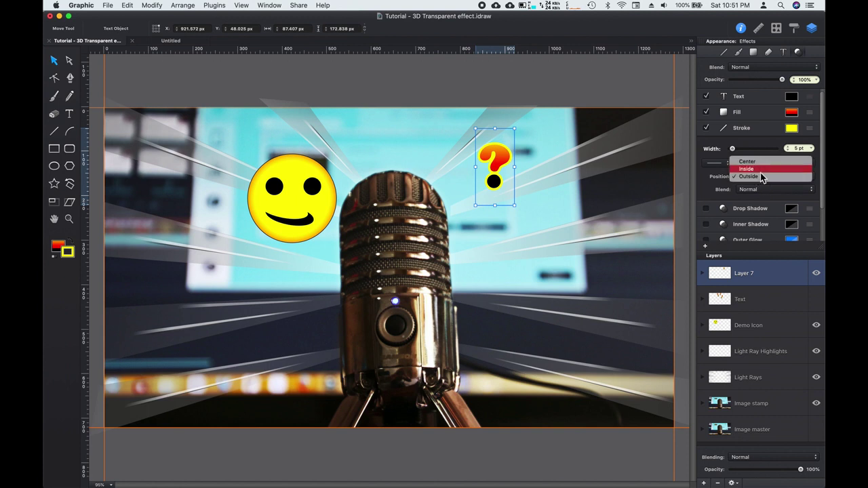
left_click(756, 171)
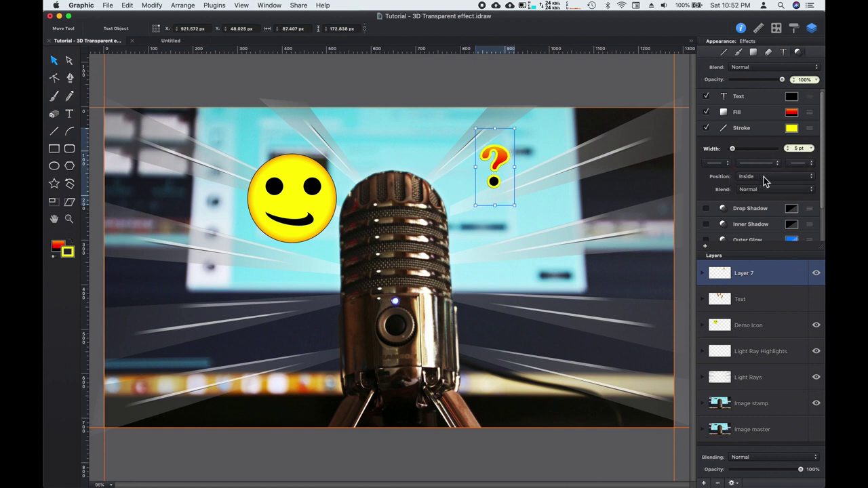
left_click(764, 177)
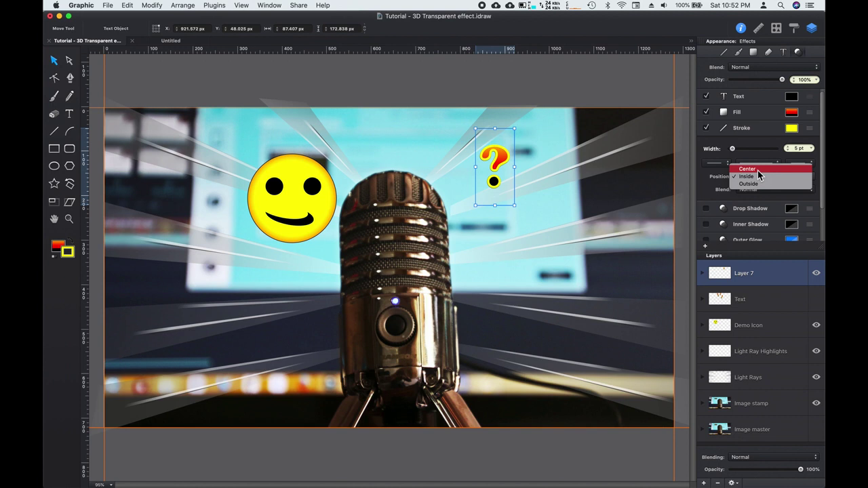
left_click(758, 171)
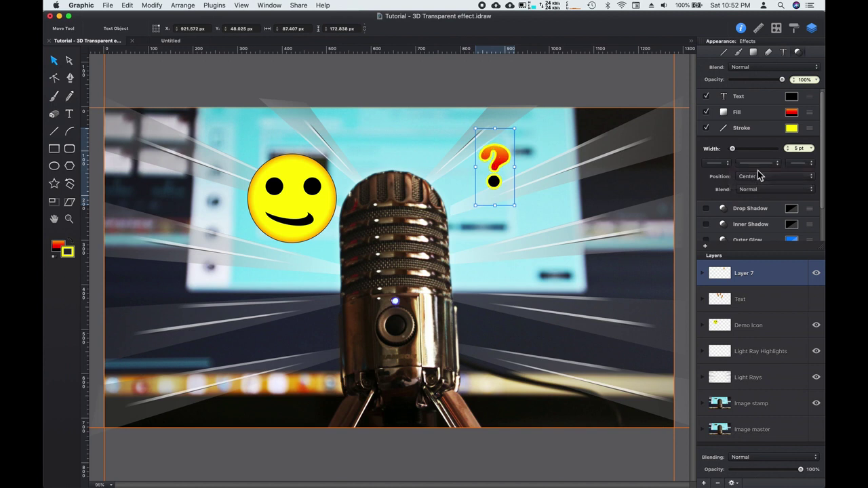
left_click(748, 129)
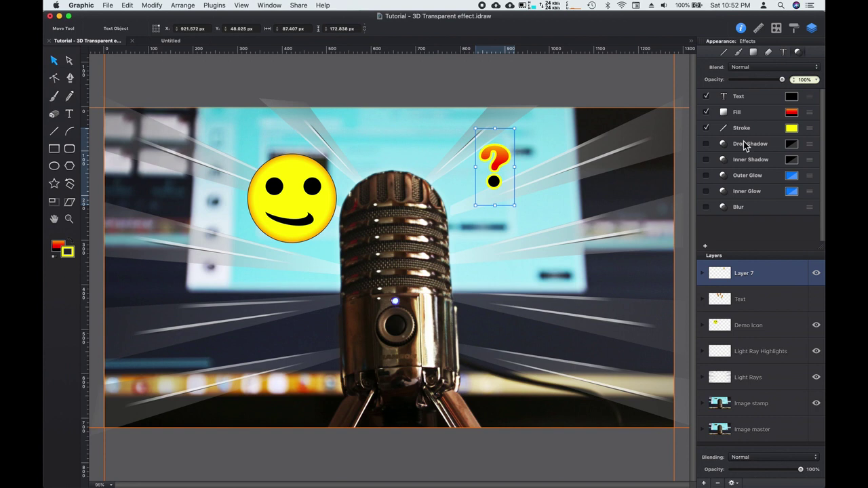
Step: Turn on the question mark's Drop Shadow with an X offset of 2 pt and a Y offset of 3 pt
left_click(707, 145)
left_click(750, 145)
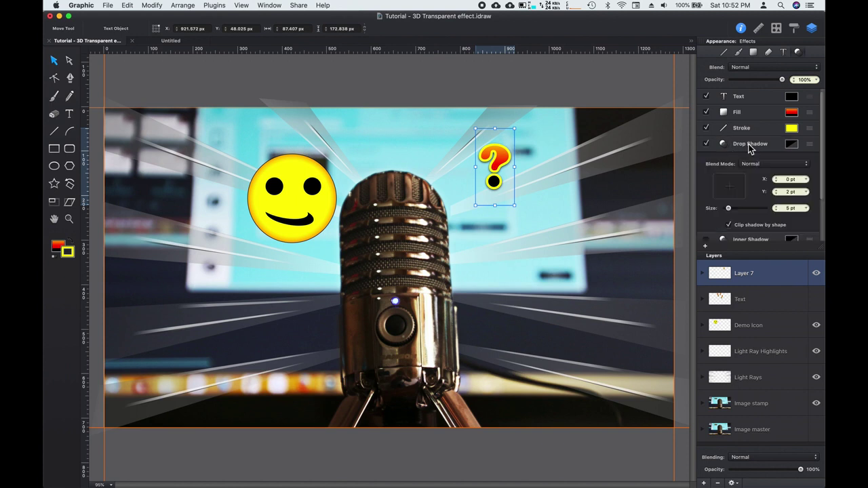
left_click(807, 180)
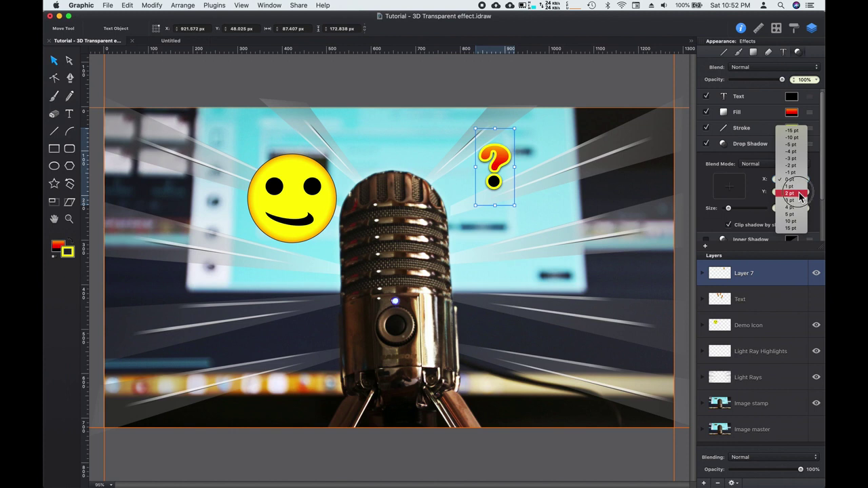
left_click(800, 194)
left_click(806, 192)
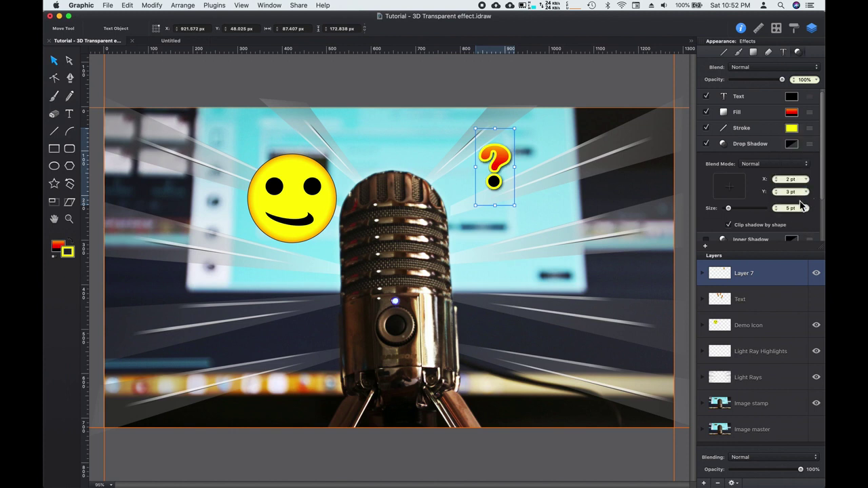
Step: Try a drop shadow size of 21 pt, and reduce it to 4 pt
left_click(729, 209)
left_click_drag(730, 210, 743, 211)
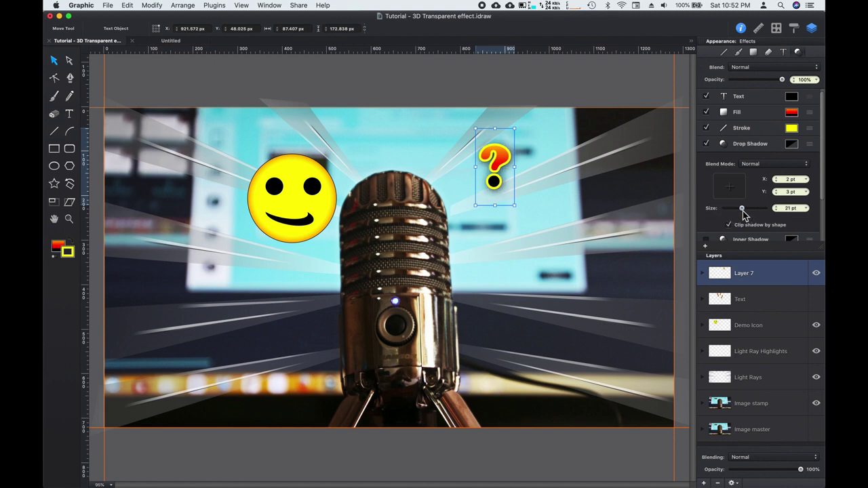
left_click_drag(744, 211, 731, 215)
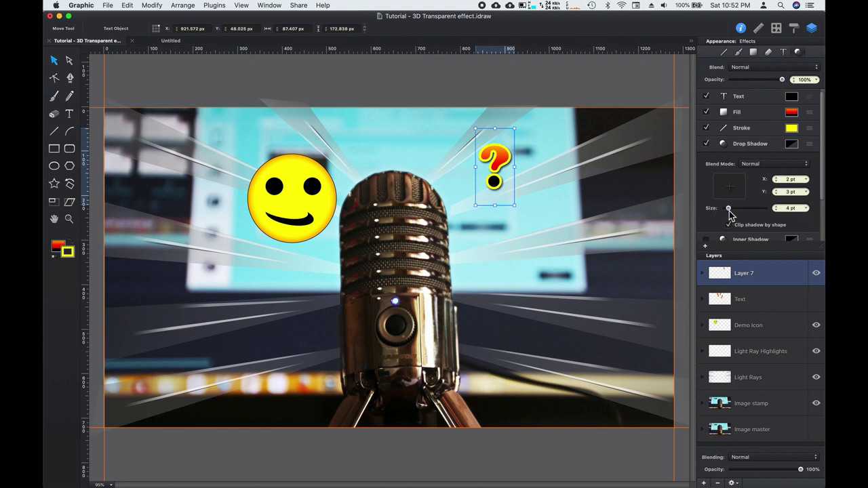
Step: Try a second Drop Shadow on the question mark with X and Y offsets of -2 pt, and turn it off
left_click(752, 144)
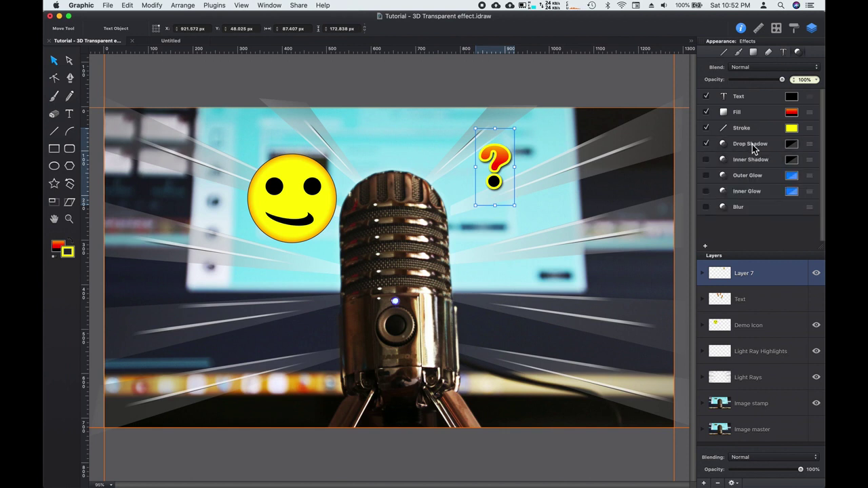
left_click(706, 248)
left_click(705, 248)
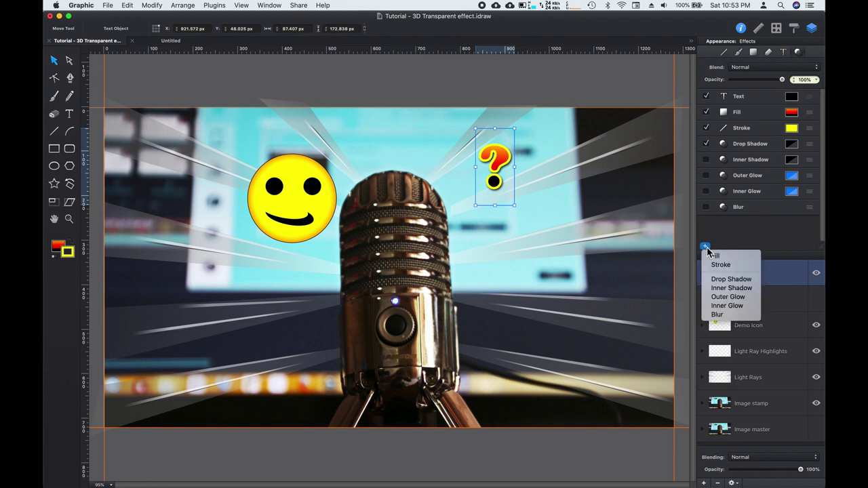
left_click(731, 280)
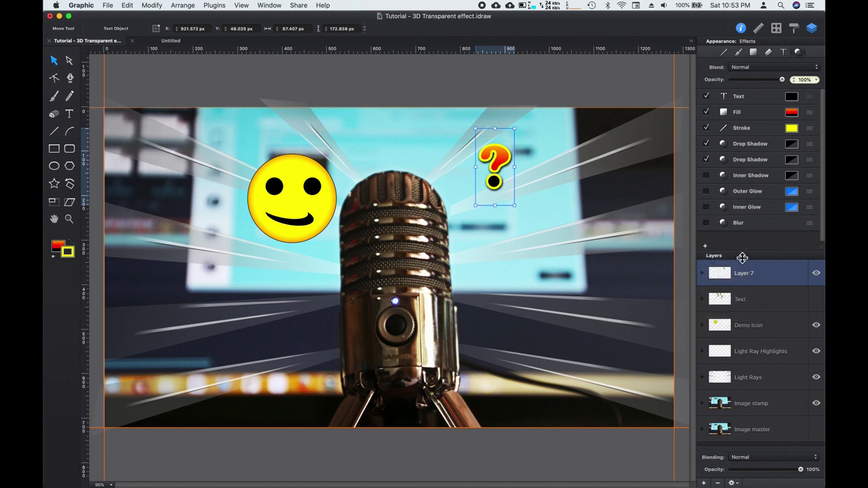
left_click(746, 159)
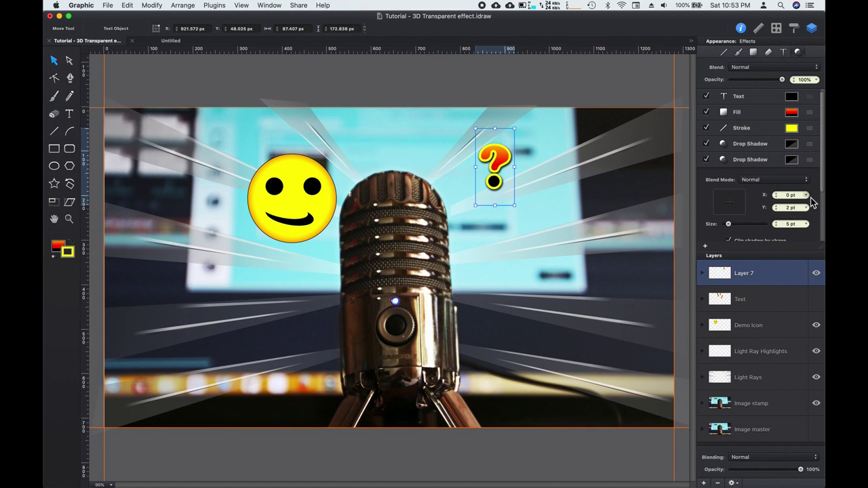
left_click(808, 196)
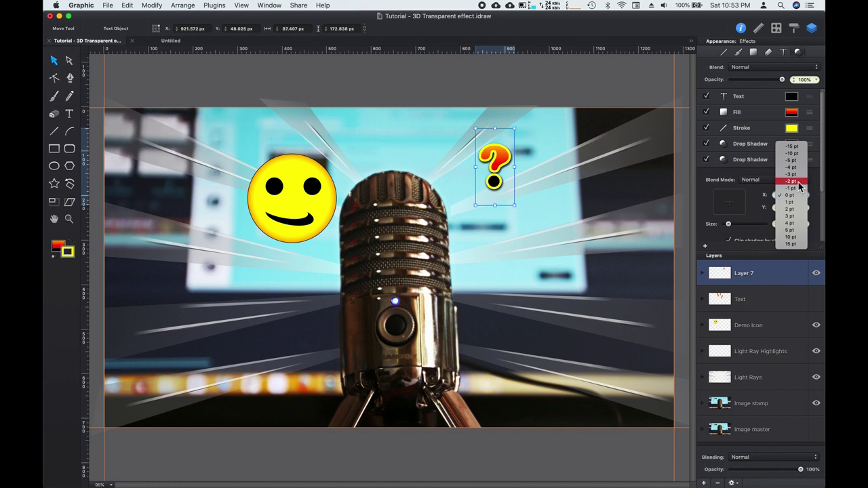
left_click(800, 182)
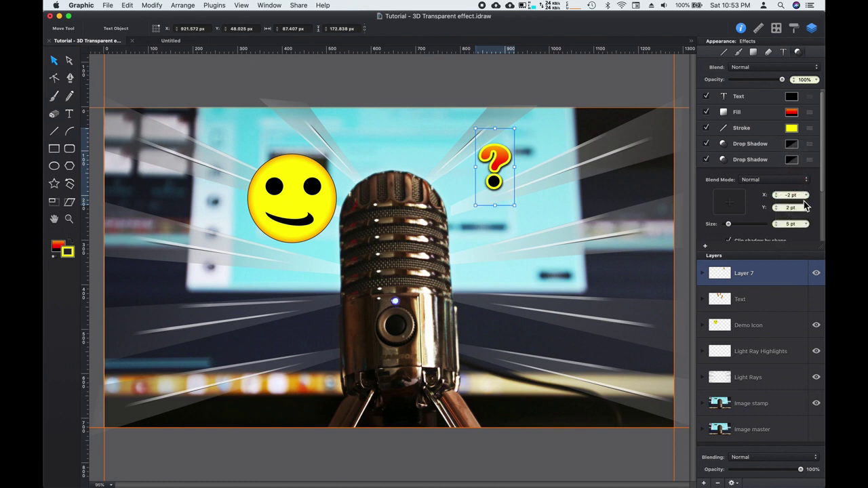
left_click(806, 207)
left_click(808, 207)
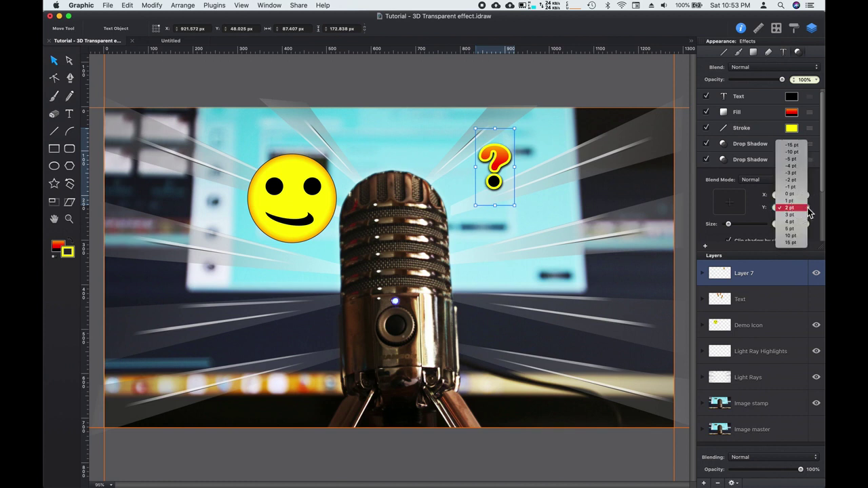
left_click(798, 181)
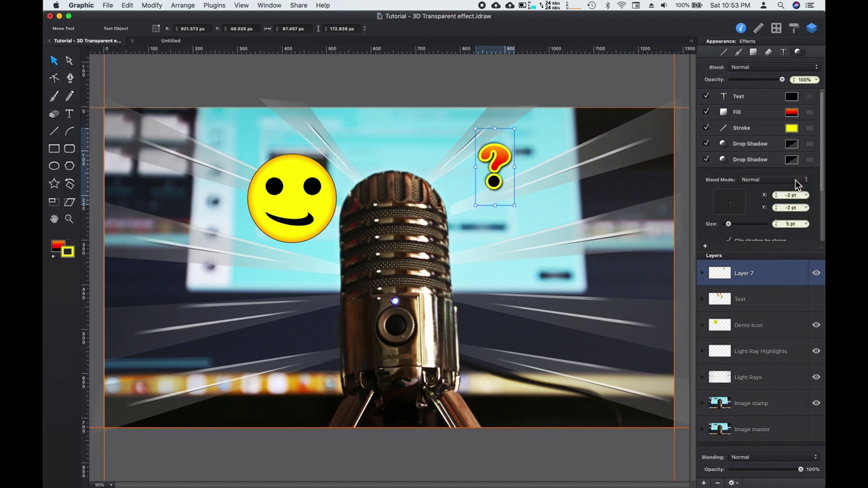
left_click(744, 164)
left_click(706, 159)
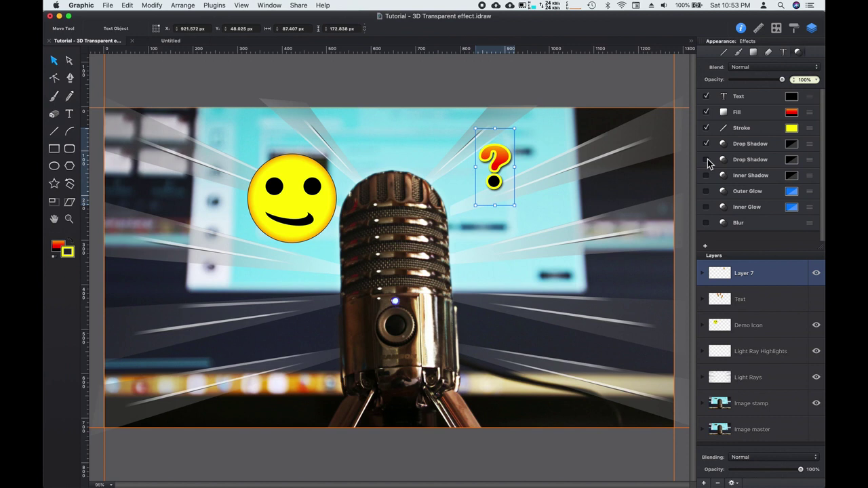
Step: Add a second, black Stroke to the question mark with Outside position and 3 pt width, and deselect the text
left_click(706, 247)
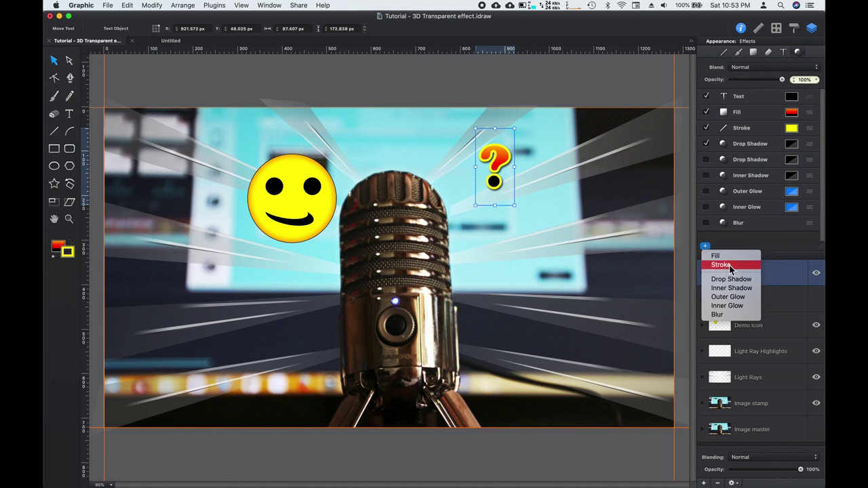
left_click(732, 266)
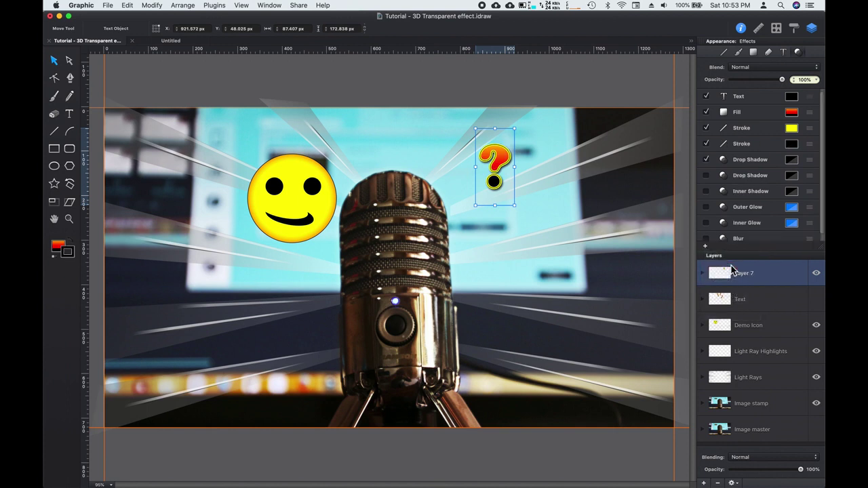
left_click(749, 150)
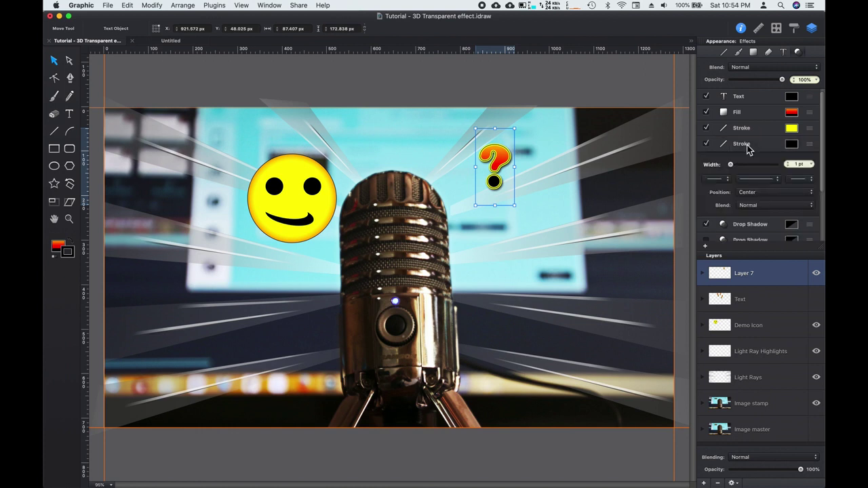
left_click(772, 192)
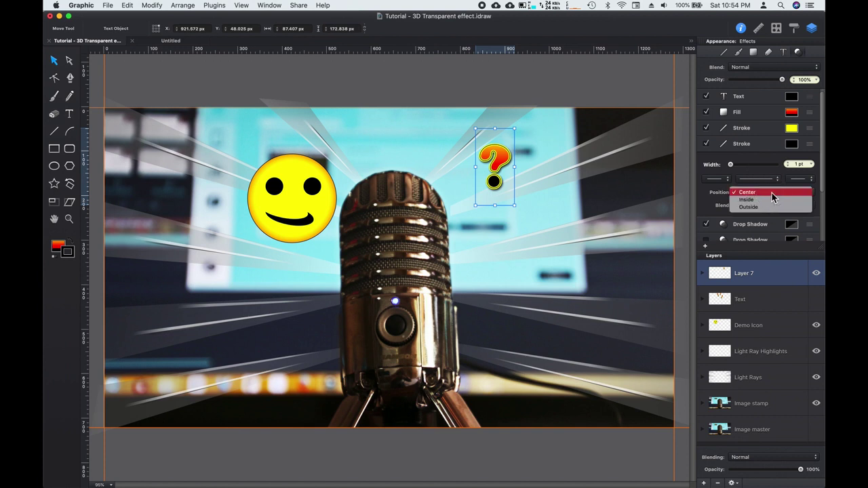
left_click(766, 208)
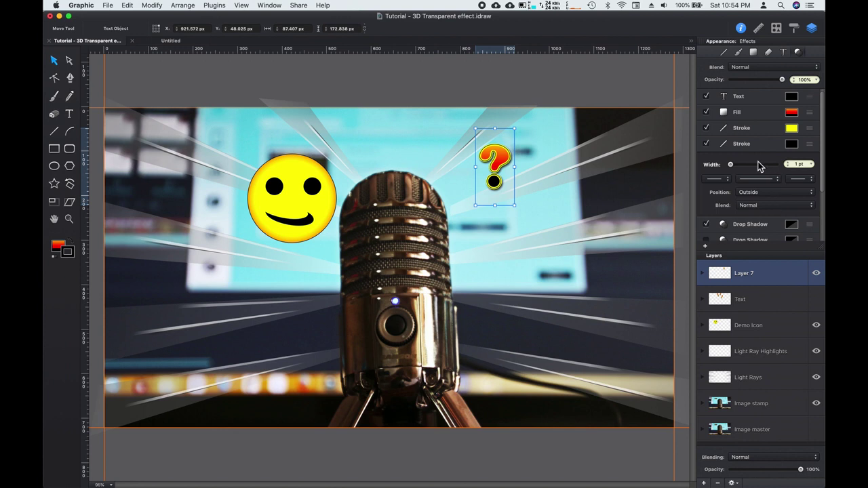
left_click_drag(732, 165, 734, 166)
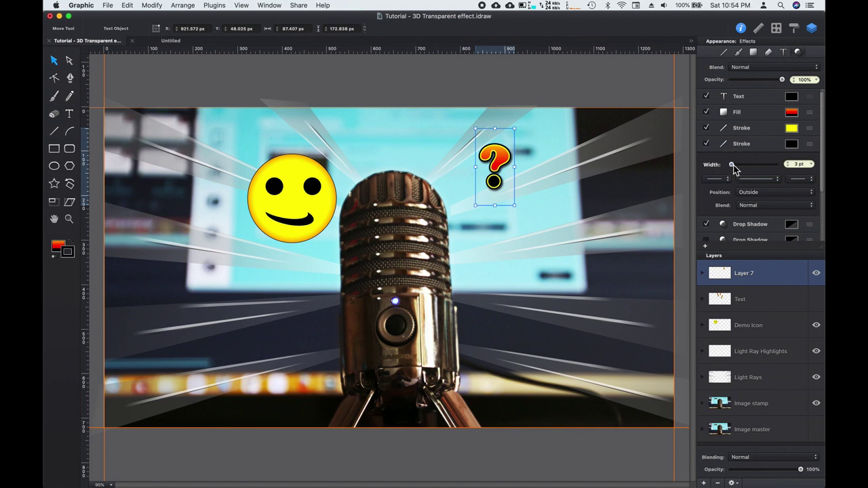
left_click(757, 145)
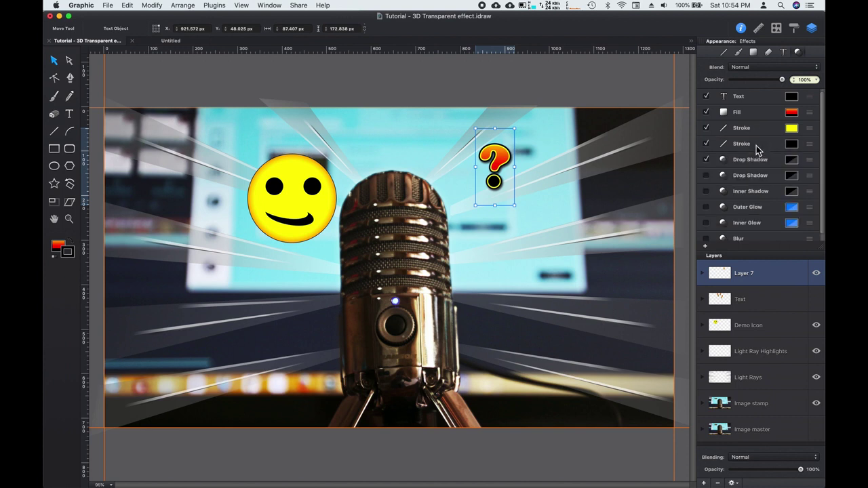
left_click(207, 78)
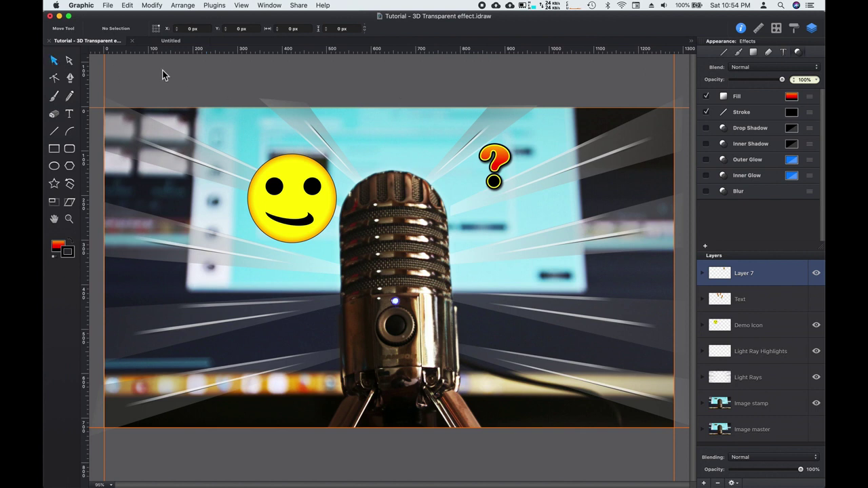
Step: Duplicate the question mark twice, place the copies above and beside the microphone's head, and tilt the original clockwise closer to it
left_click(503, 160)
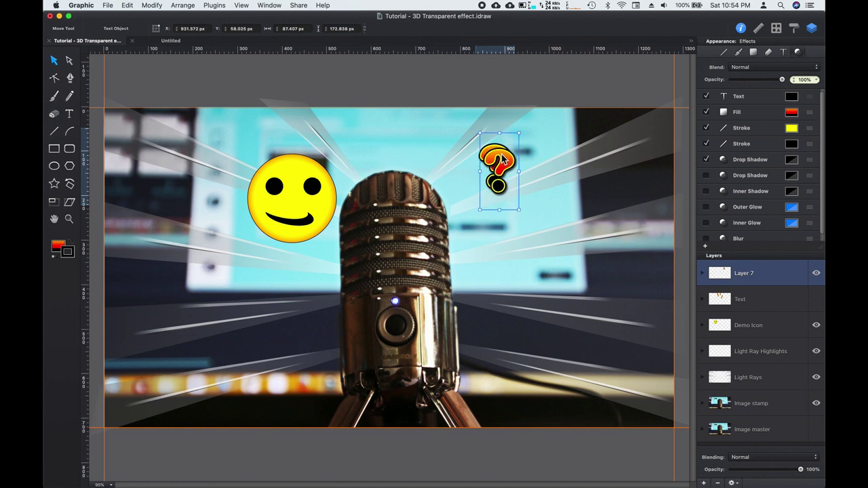
left_click_drag(503, 159, 403, 138)
key("super+d")
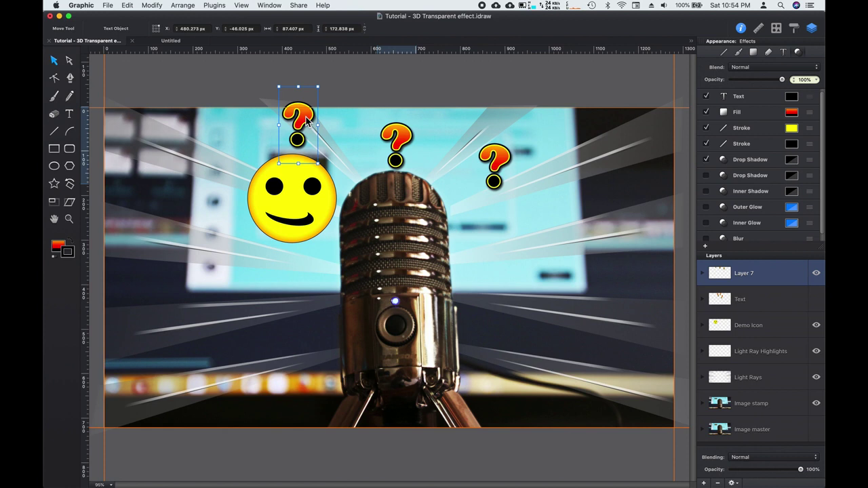
left_click_drag(307, 121, 461, 217)
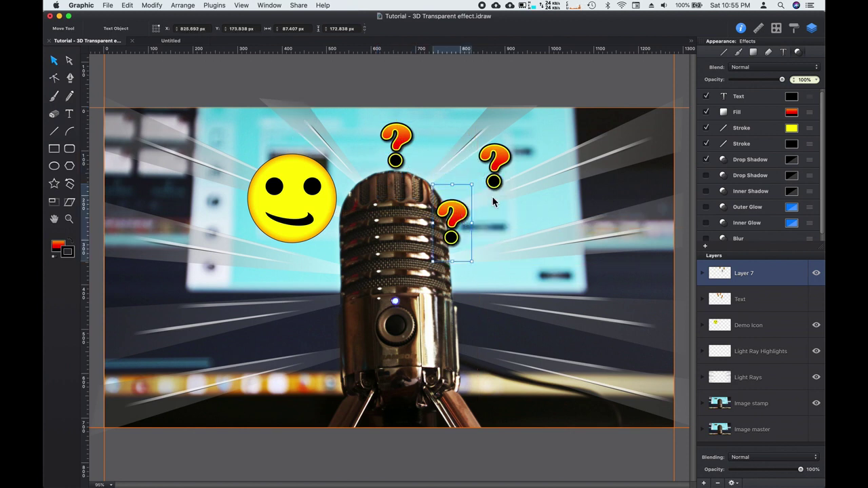
left_click(500, 155)
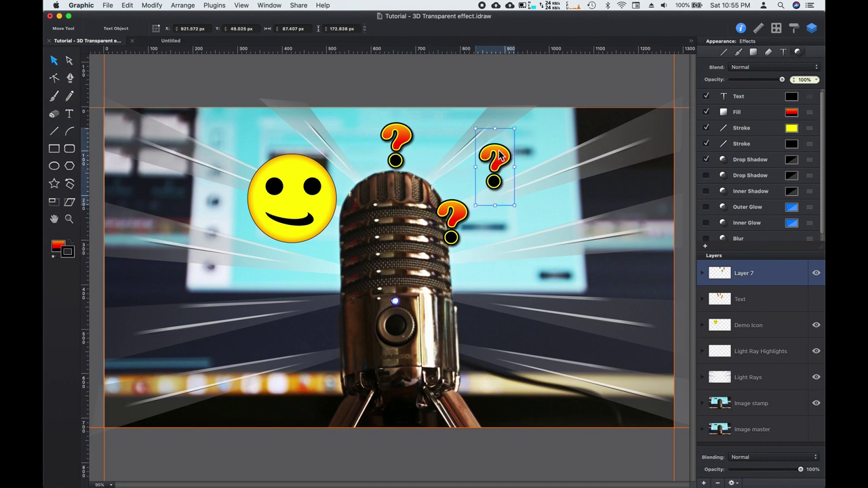
left_click_drag(515, 129, 477, 156)
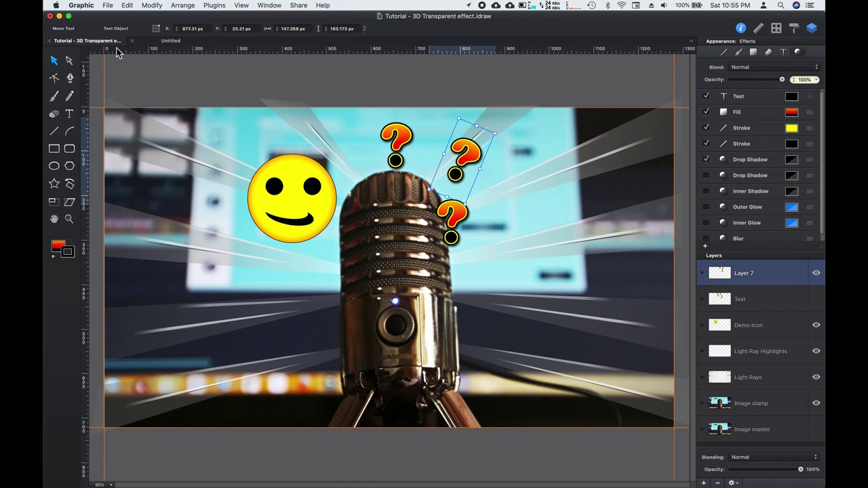
Step: Export the entire canvas as a JPEG at 100% scale, 72 pixels/in and 99% quality to the Tutorials folder, adding "Graphic" to the file name
left_click(109, 6)
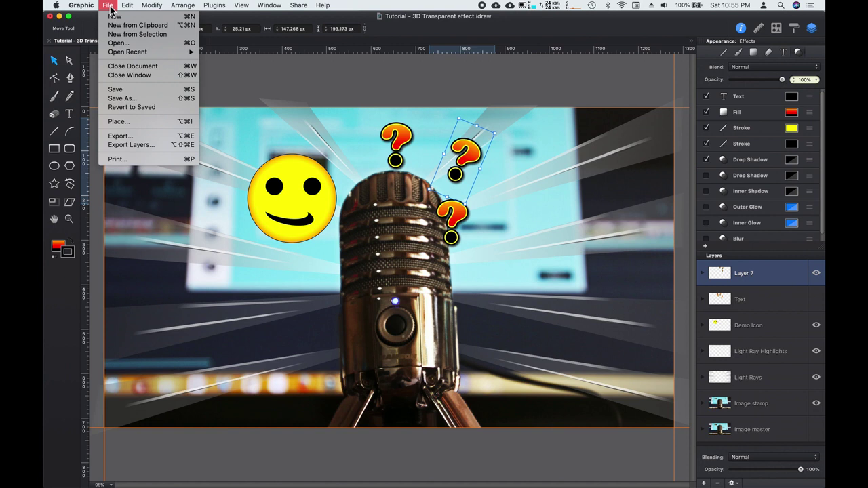
left_click(111, 7)
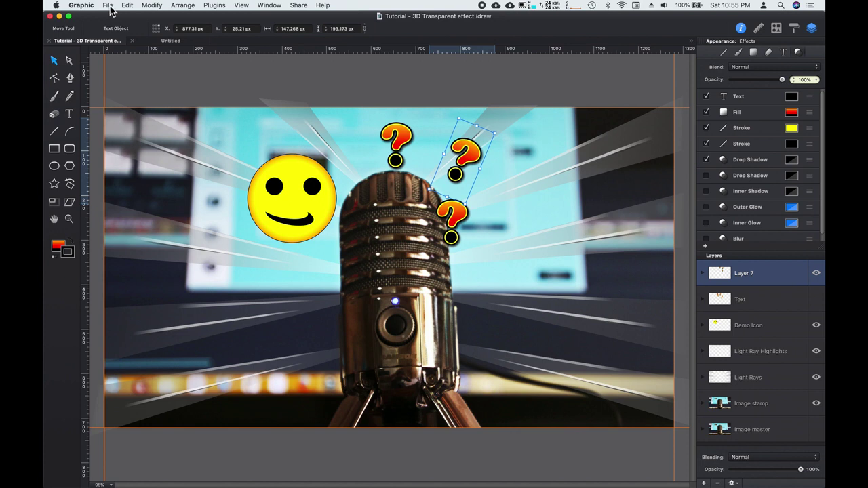
left_click(110, 7)
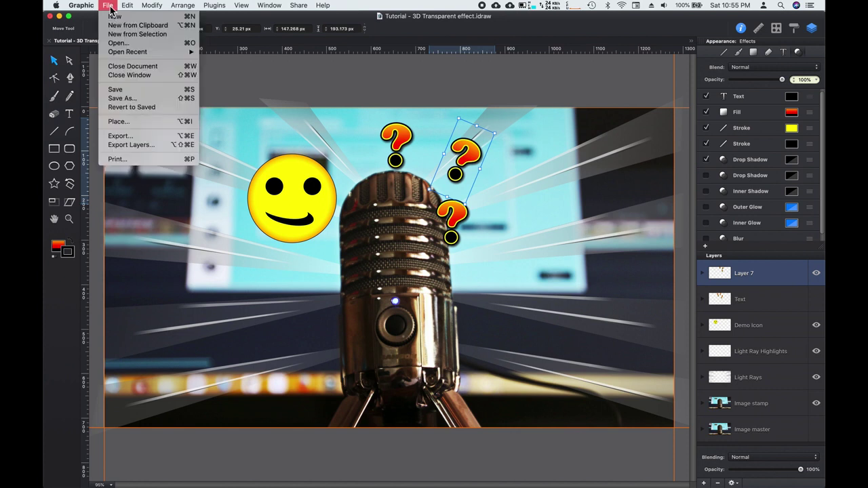
left_click(142, 136)
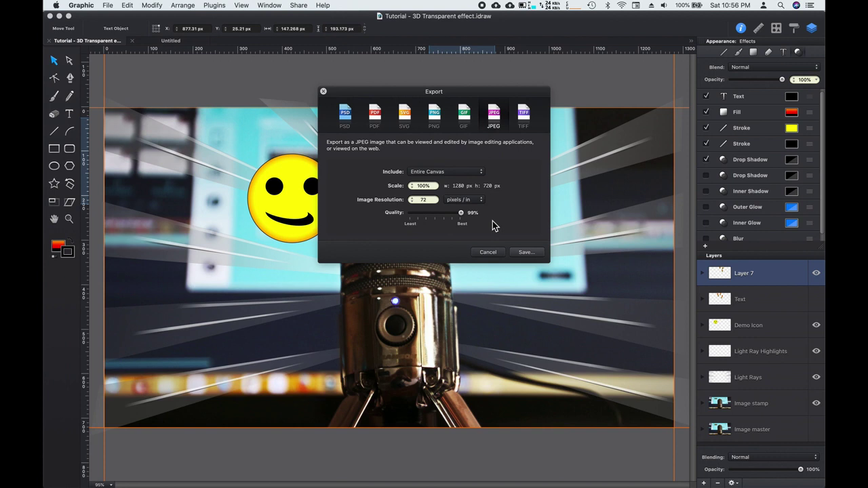
left_click(526, 251)
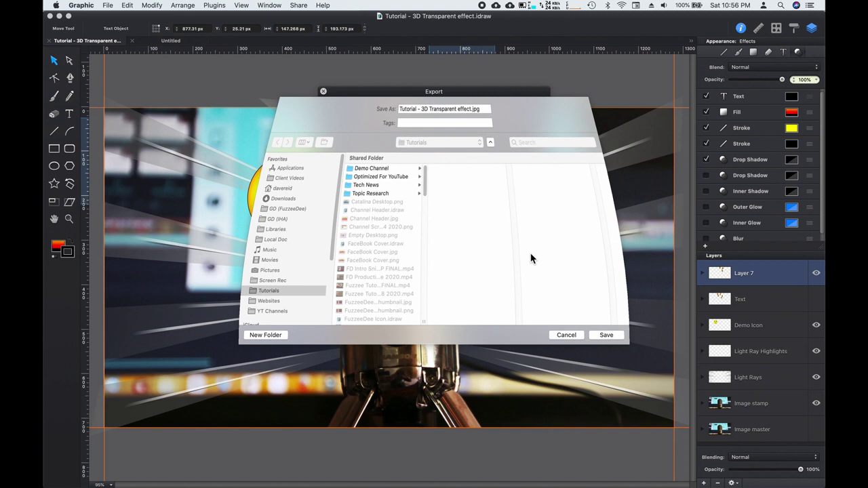
left_click(480, 110)
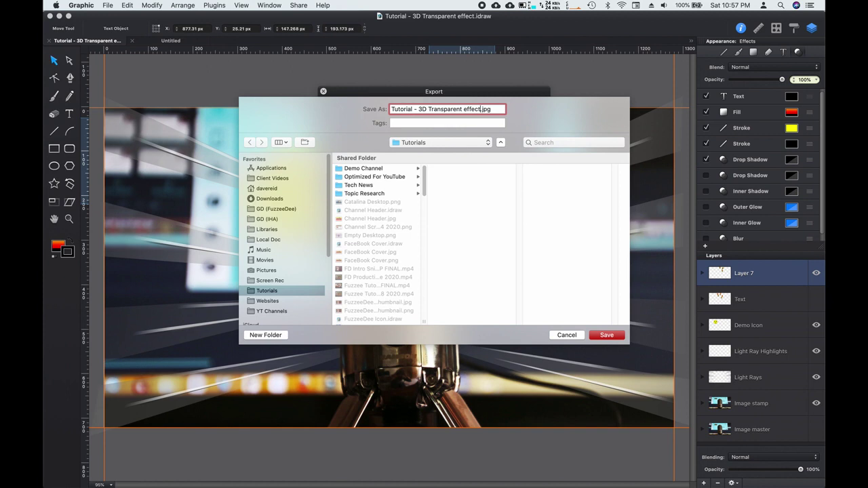
type("Graphic")
left_click(610, 336)
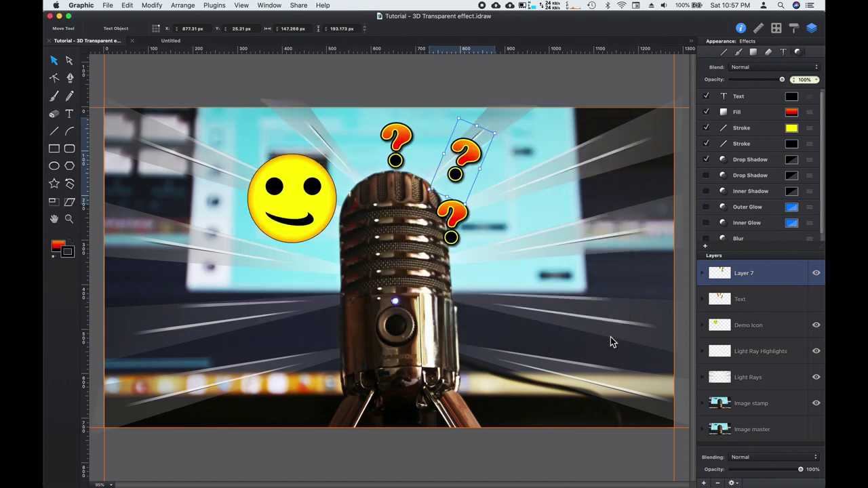